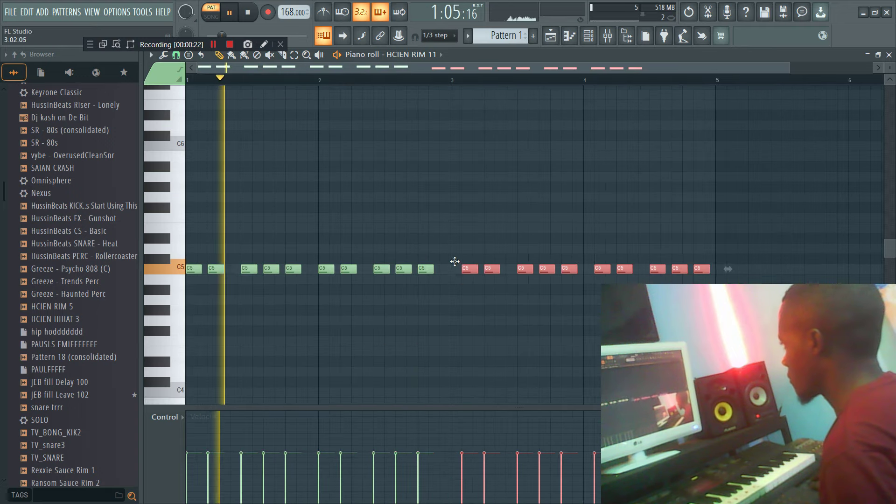
# Fill every fourth step of the 110BD2 channel with hits in the channel rack.
pyautogui.click(589, 36)
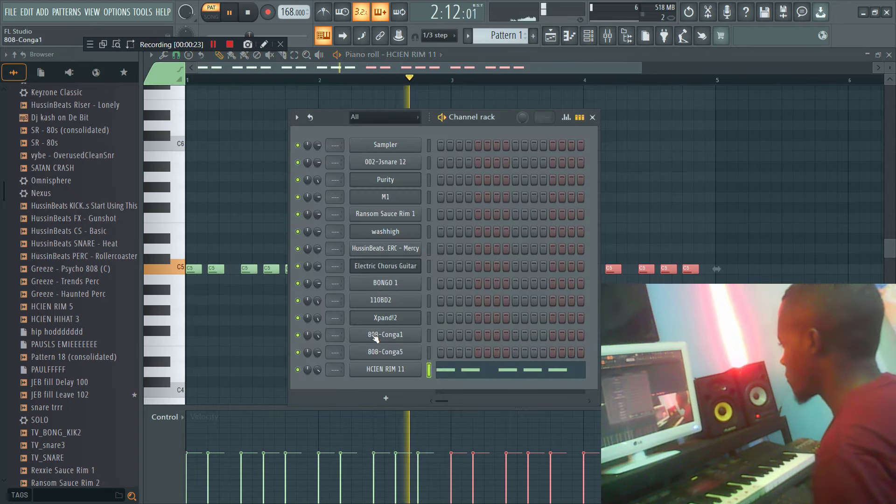
pyautogui.rightClick(419, 296)
pyautogui.click(549, 348)
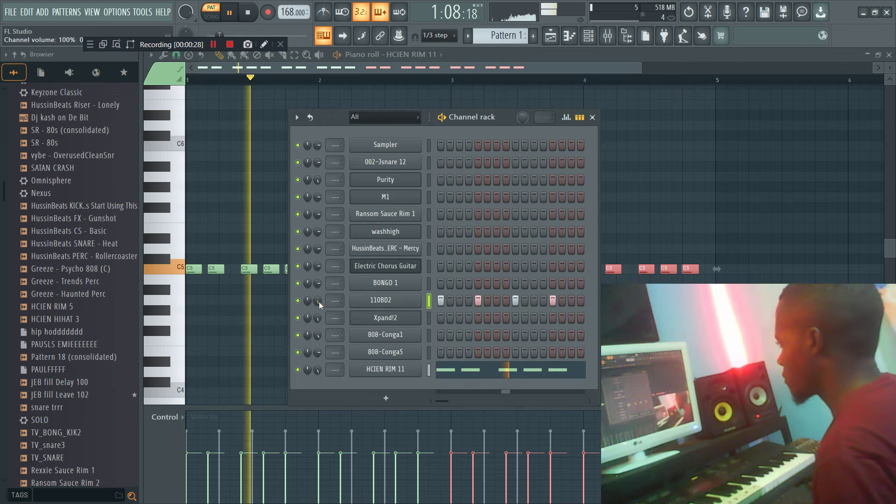
# Open BONGO 1 in the piano roll and place a single D5 note in bar 1.
pyautogui.rightClick(378, 282)
pyautogui.click(399, 282)
pyautogui.press('space')
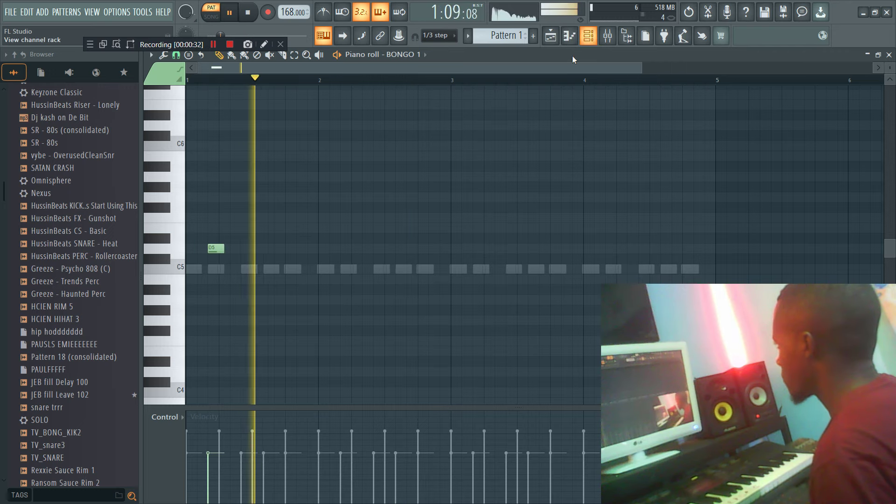
# Open 808-Conga1 in the piano roll and place four evenly spaced F5 notes across bar 1.
pyautogui.press('F6')
pyautogui.rightClick(420, 330)
pyautogui.click(445, 333)
pyautogui.press('space')
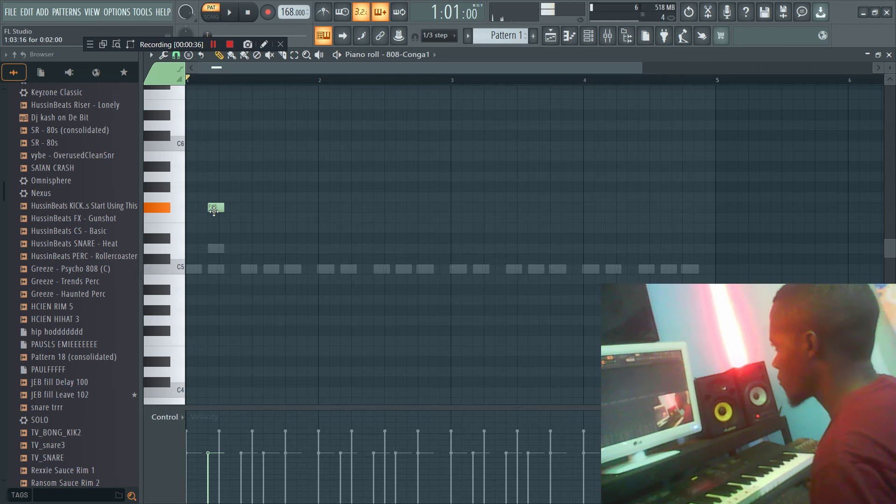
pyautogui.moveTo(214, 212); pyautogui.dragTo(219, 215)
pyautogui.press('space')
pyautogui.click(247, 218)
pyautogui.press('space')
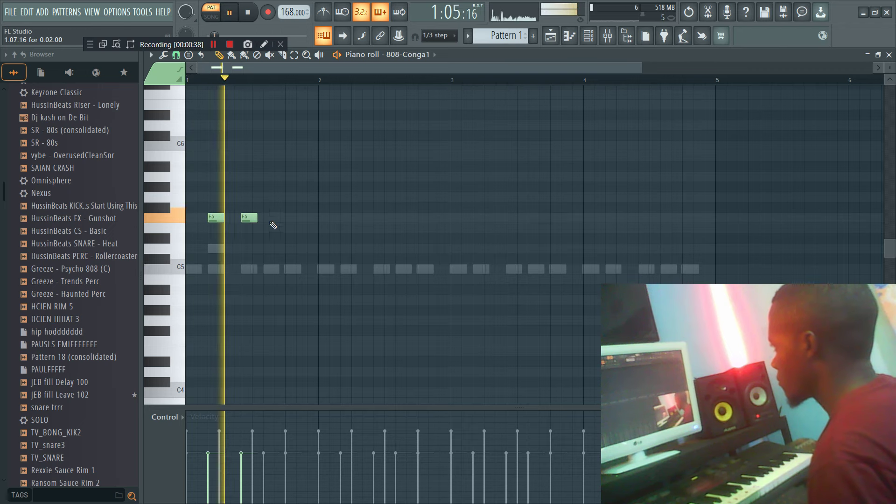
pyautogui.click(276, 219)
pyautogui.press('space')
pyautogui.click(310, 220)
# Shorten the F5 conga notes and duplicate them until the pattern fills four bars.
pyautogui.moveTo(217, 203); pyautogui.dragTo(345, 231)
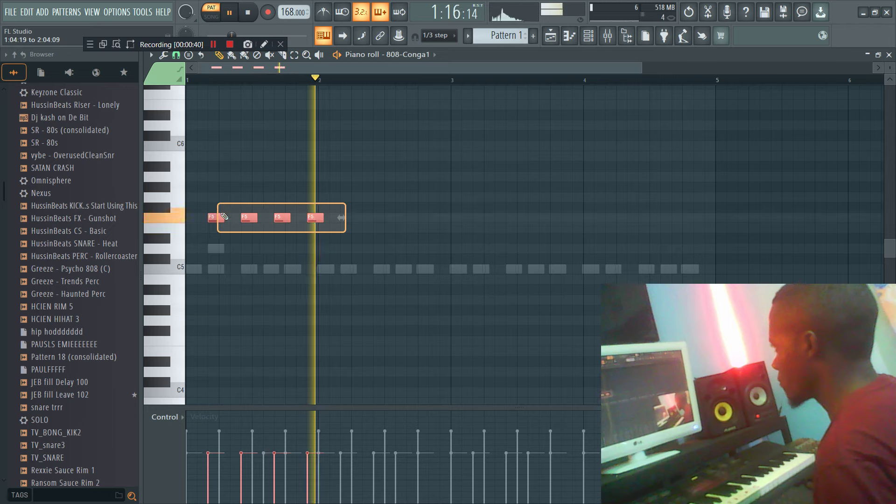
pyautogui.hotkey('ctrl', 'b')
pyautogui.moveTo(526, 250); pyautogui.dragTo(191, 177)
pyautogui.moveTo(255, 222); pyautogui.dragTo(249, 221)
pyautogui.hotkey('ctrl', 'b')
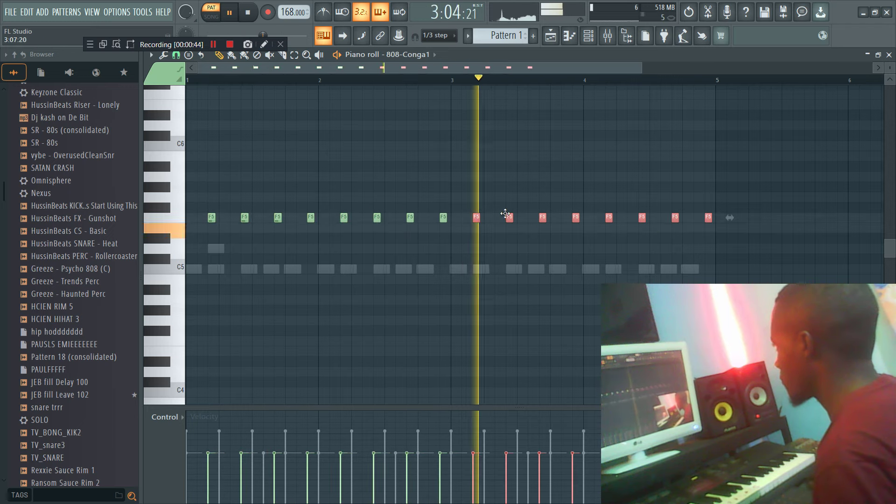
# Open 808-Conga5 in the piano roll and place five short D5 notes in bar 1, two pairs followed by a single note.
pyautogui.press('F6')
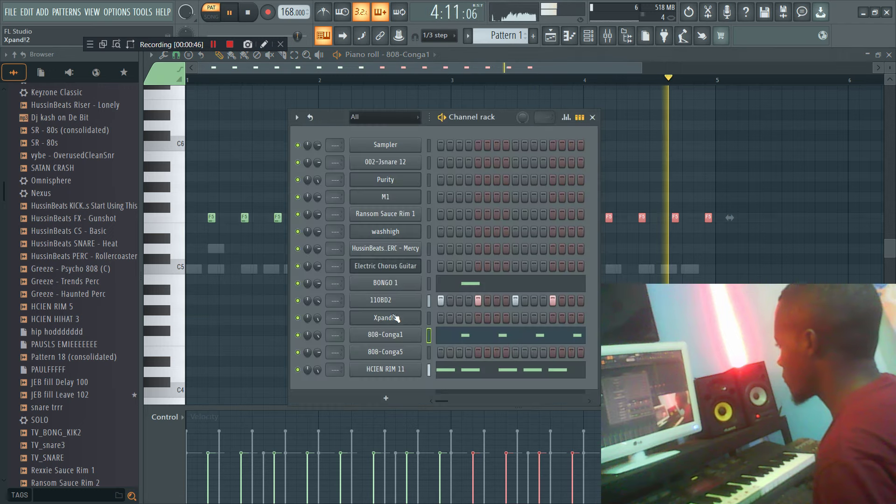
pyautogui.rightClick(417, 353)
pyautogui.click(427, 351)
pyautogui.moveTo(260, 244); pyautogui.dragTo(271, 245)
pyautogui.press('space')
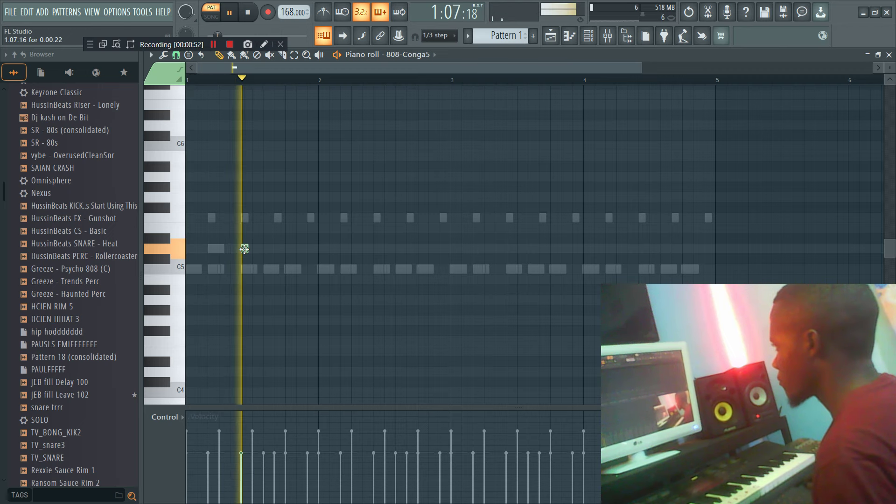
pyautogui.click(232, 249)
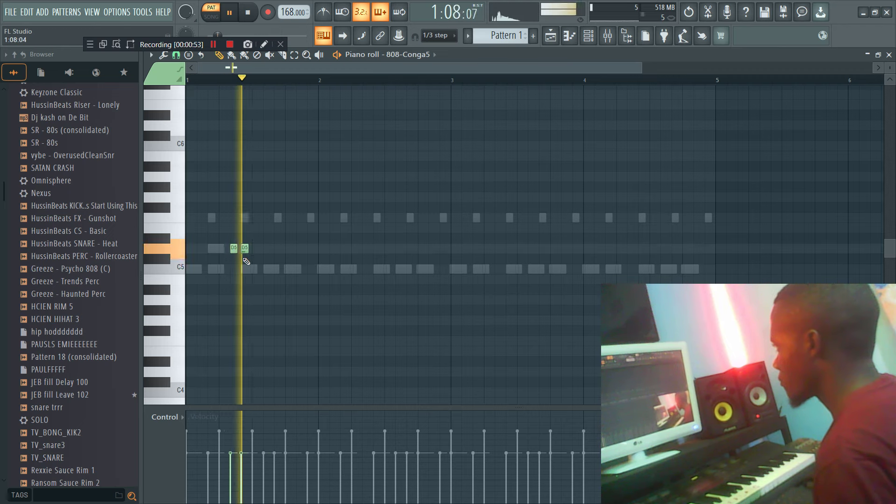
pyautogui.moveTo(261, 252)
pyautogui.mouseDown()
pyautogui.moveTo(221, 254)
pyautogui.moveTo(290, 251)
pyautogui.moveTo(279, 252)
pyautogui.mouseUp()
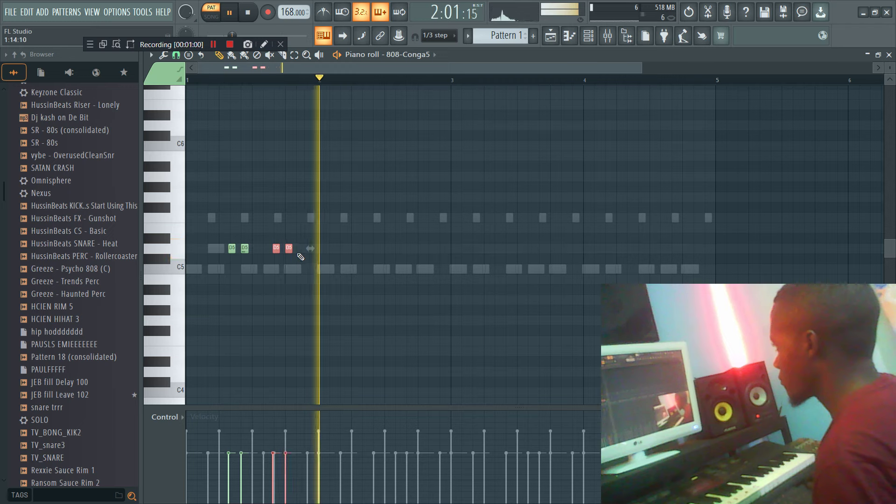
pyautogui.click(301, 250)
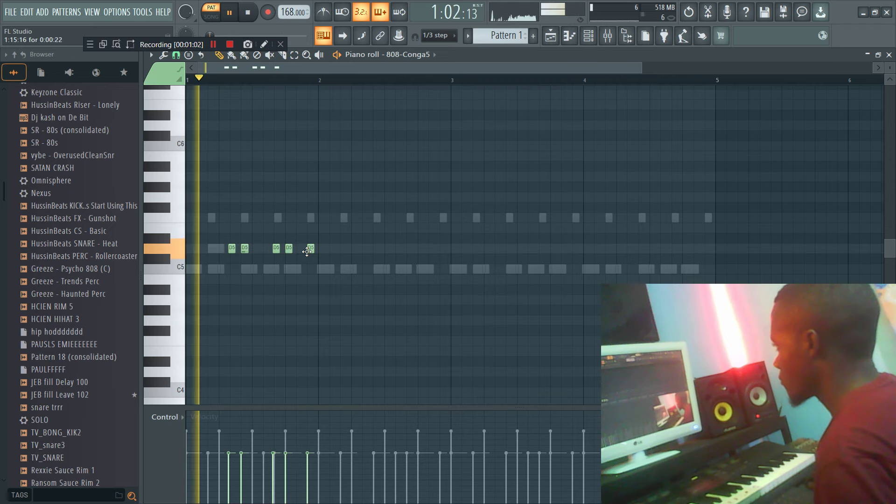
# Duplicate the five-note D5 pattern through bar 4, shifting the copies so each bar repeats the rhythm of bar 1.
pyautogui.hotkey('ctrl', 'a')
pyautogui.hotkey('ctrl', 'b')
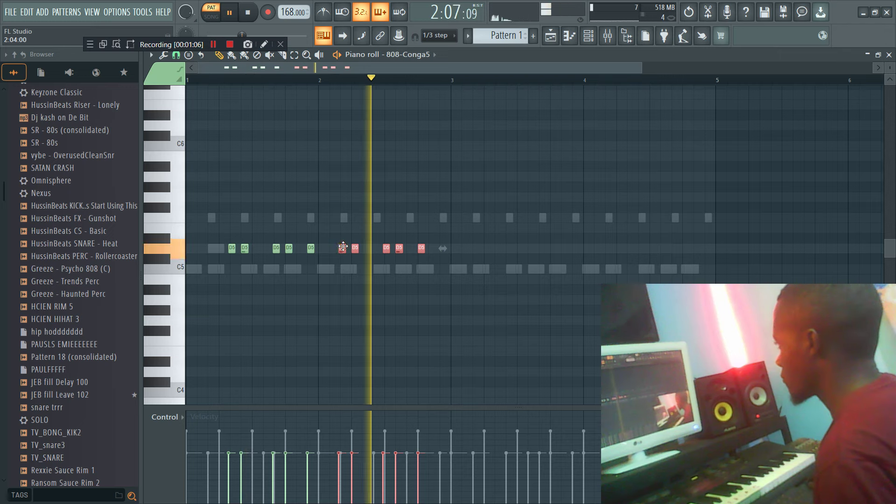
pyautogui.hotkey('ctrl', 'a')
pyautogui.hotkey('ctrl', 'b')
pyautogui.moveTo(487, 250)
pyautogui.mouseDown()
pyautogui.moveTo(476, 248)
pyautogui.moveTo(504, 250)
pyautogui.mouseUp()
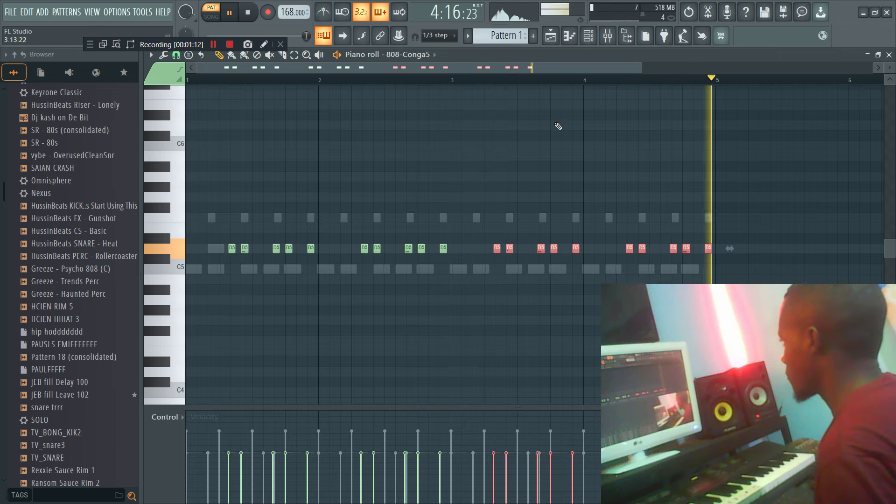
# Find the 808 Bongo 2 sample in the browser's custom sample folders and add it as a new channel.
pyautogui.press('F6')
pyautogui.scroll(-4, 79, 231)
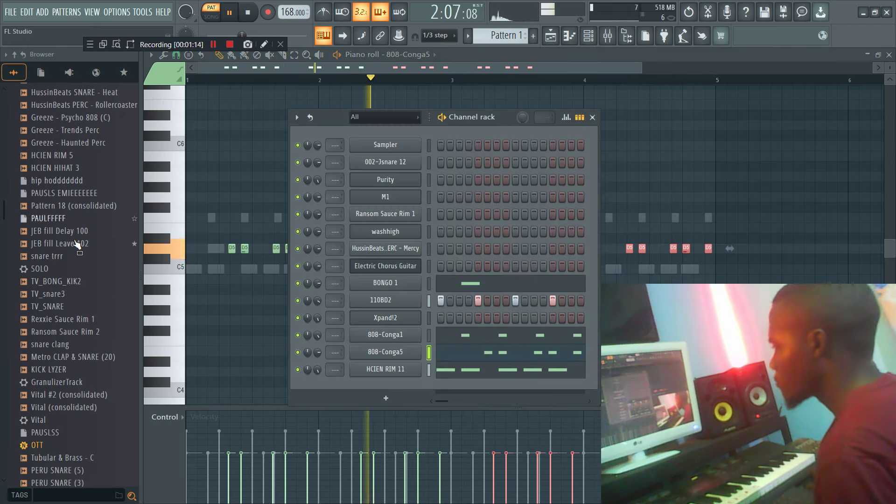
pyautogui.scroll(-10, 63, 333)
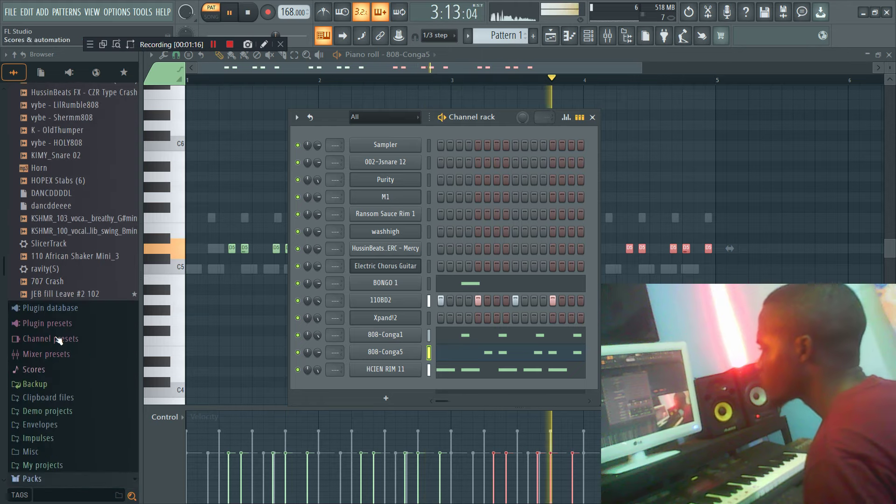
pyautogui.scroll(-15, 62, 356)
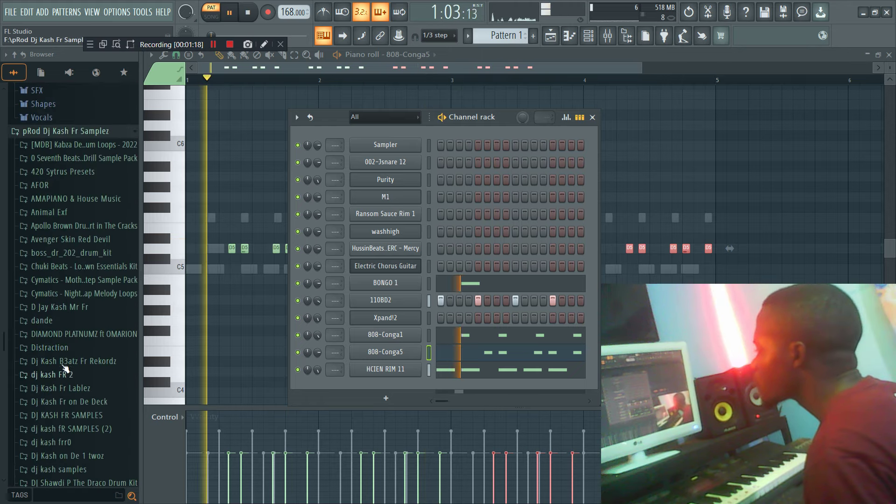
pyautogui.click(72, 361)
pyautogui.press('space')
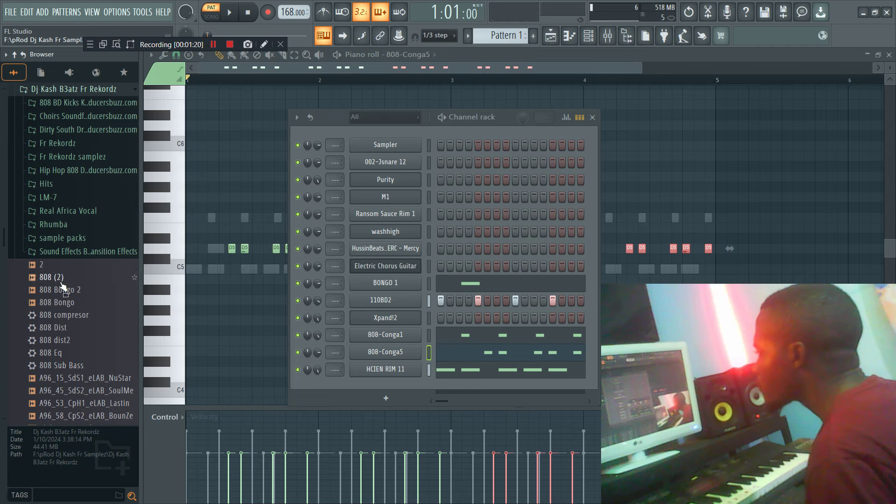
pyautogui.moveTo(387, 387); pyautogui.dragTo(387, 387)
pyautogui.press('space')
# Open 808 Bongo 2 in the piano roll and place two short G#5 notes near the start of bar 1.
pyautogui.rightClick(388, 387)
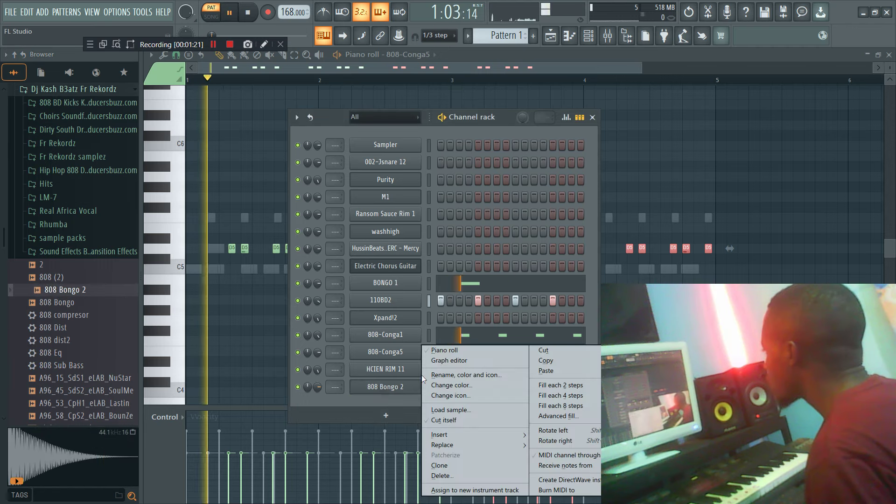
pyautogui.click(451, 352)
pyautogui.press('space')
pyautogui.click(198, 189)
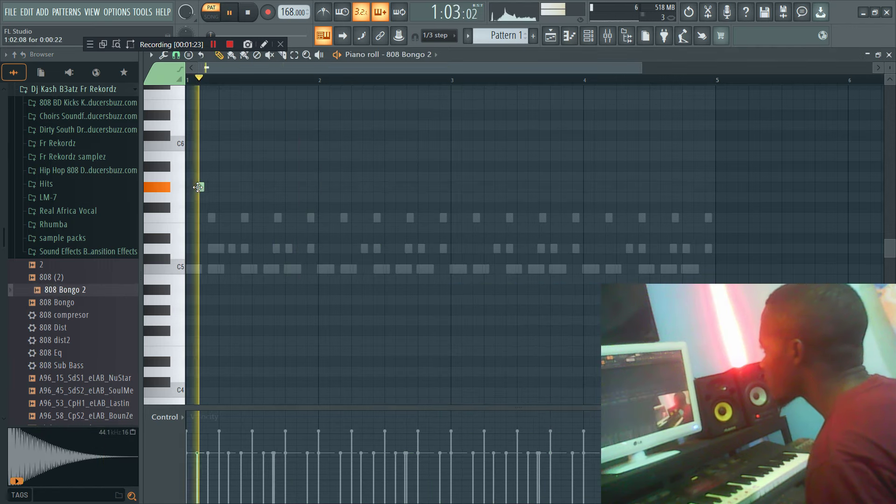
pyautogui.click(211, 187)
# Copy the pair of G#5 bongo notes every half bar across all four bars.
pyautogui.moveTo(201, 189); pyautogui.dragTo(260, 181)
pyautogui.moveTo(320, 173); pyautogui.dragTo(187, 200)
pyautogui.moveTo(323, 180); pyautogui.dragTo(333, 192)
pyautogui.moveTo(508, 211); pyautogui.dragTo(675, 191)
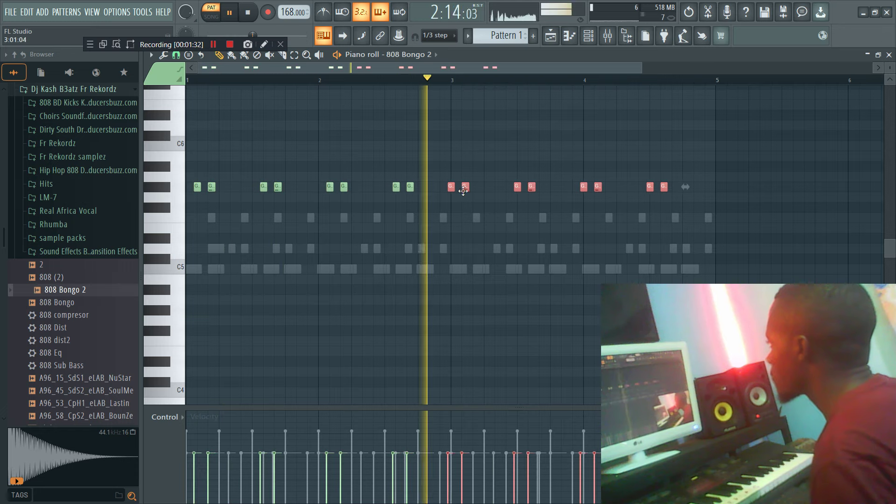
# Add an FL Keys channel and open it in the piano roll.
pyautogui.click(589, 36)
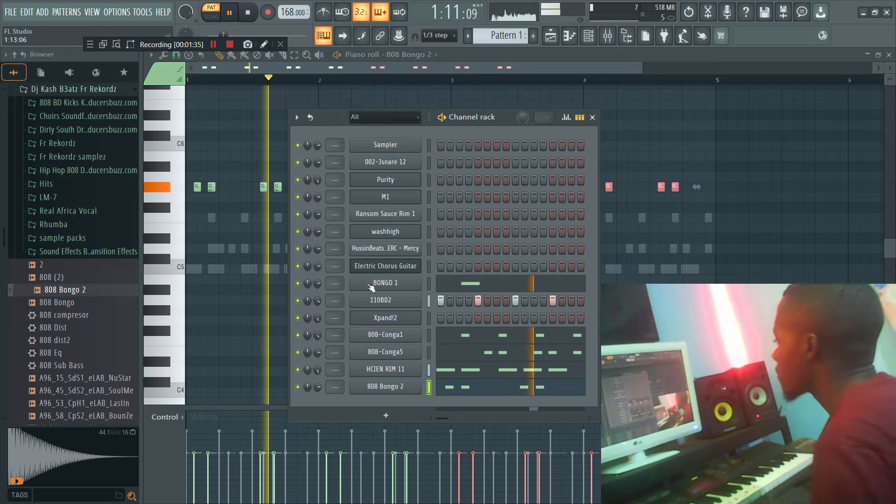
pyautogui.click(386, 416)
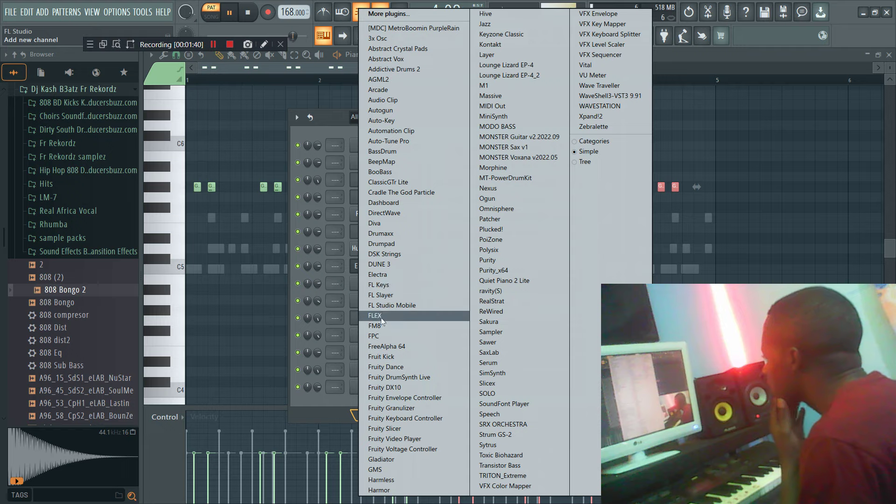
pyautogui.click(382, 284)
pyautogui.rightClick(413, 404)
pyautogui.click(444, 350)
pyautogui.press('space')
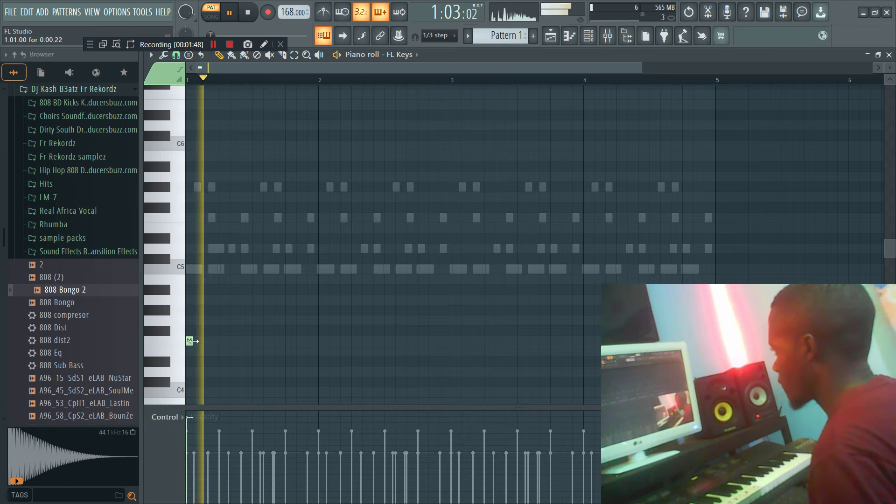
# Lay out a half-bar F4 note followed by three half-bar G4 notes across bars 1 and 2.
pyautogui.press('space')
pyautogui.moveTo(193, 341); pyautogui.dragTo(257, 342)
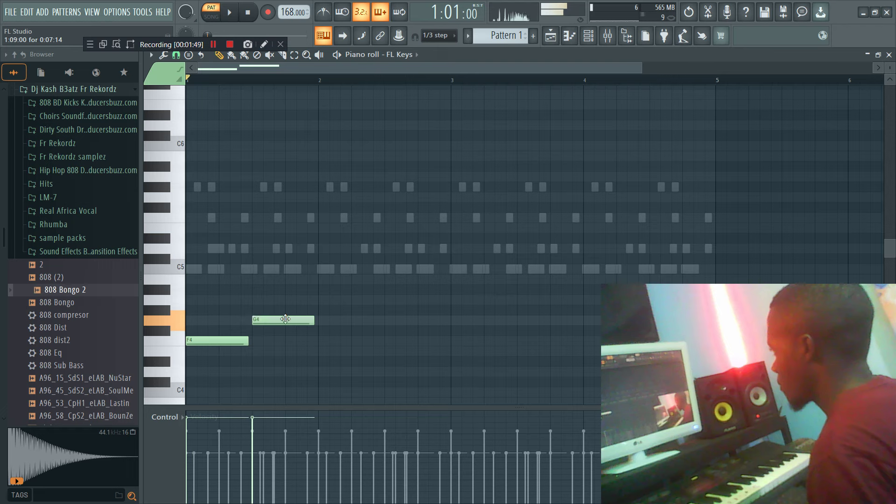
pyautogui.click(327, 322)
pyautogui.click(390, 322)
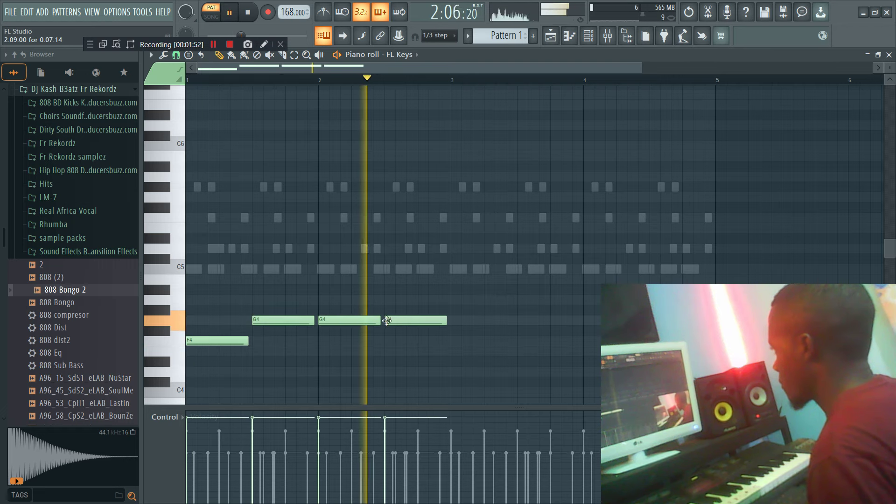
# Place a half-bar F4 note followed by three half-bar E4 notes across bars 3 and 4.
pyautogui.scroll(-3, 487, 311)
pyautogui.press('space')
pyautogui.scroll(-1, 487, 310)
pyautogui.click(452, 271)
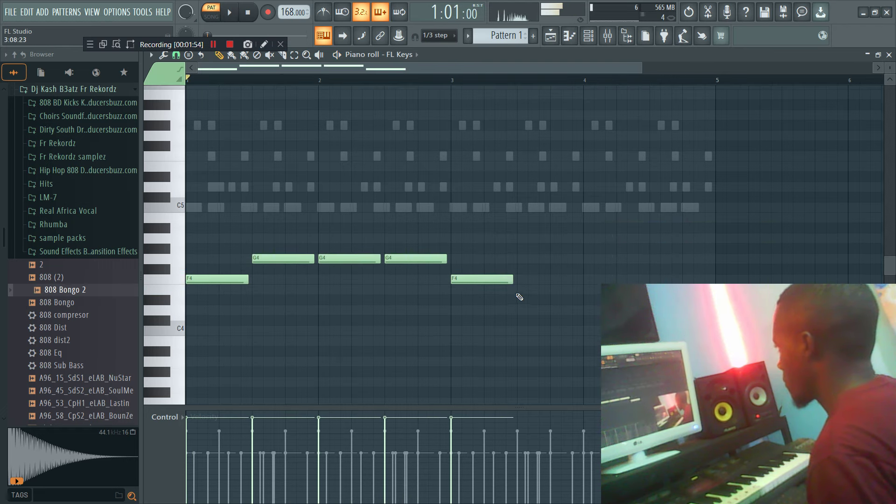
pyautogui.moveTo(641, 66); pyautogui.dragTo(787, 66)
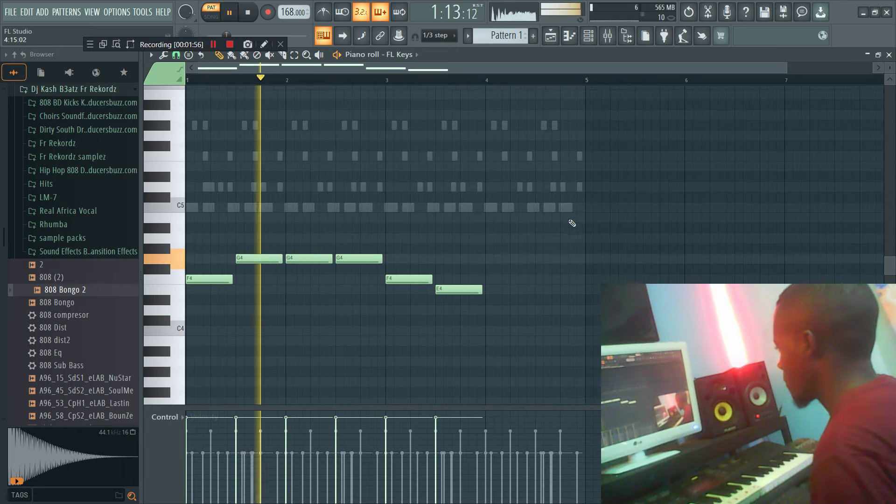
pyautogui.click(488, 289)
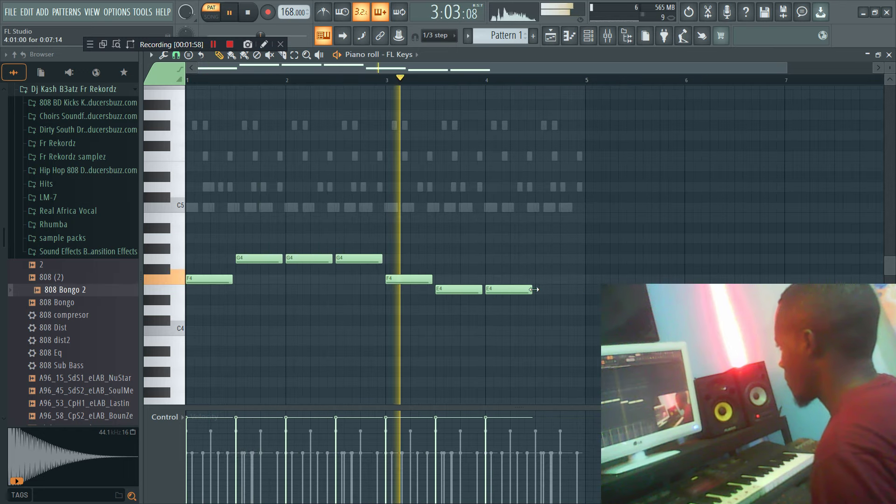
pyautogui.click(547, 289)
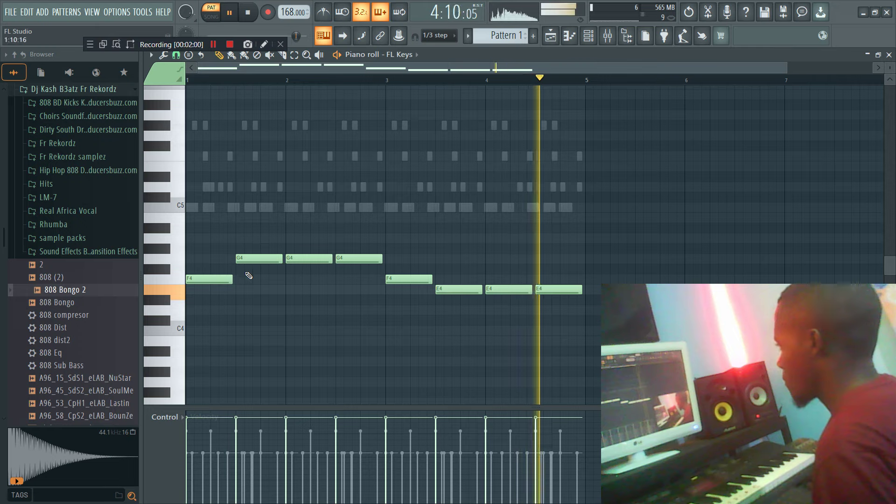
# Add a half-bar A4 note above the first F4 note in bar 1.
pyautogui.click(212, 239)
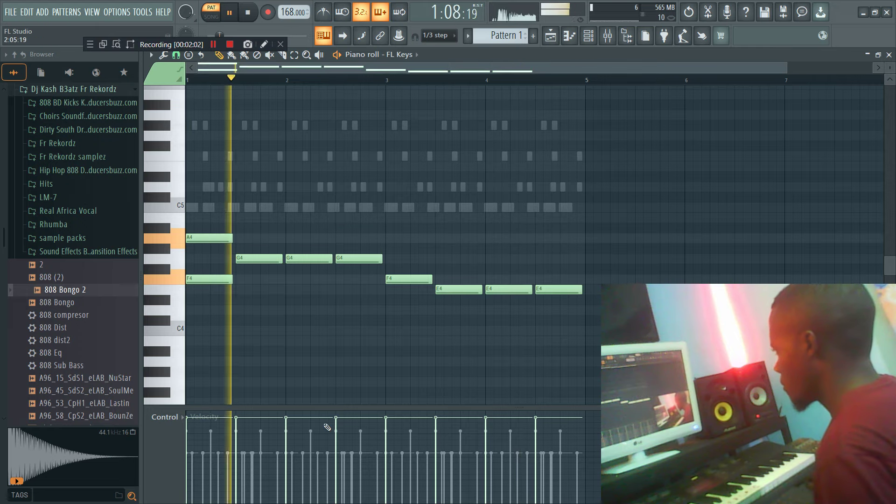
pyautogui.hotkey('ctrl', 's')
pyautogui.click(537, 335)
pyautogui.press('space')
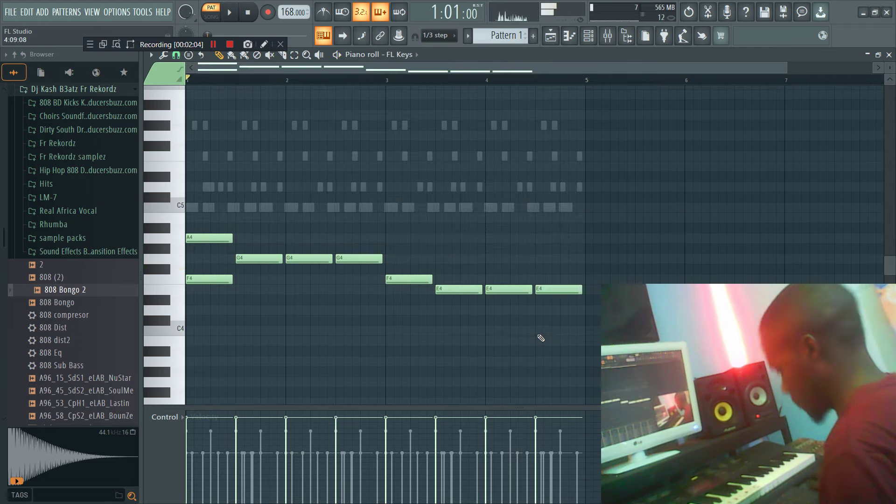
# Scale down the velocity levels of all FL Keys notes slightly.
pyautogui.hotkey('alt', 'x')
pyautogui.press('space')
pyautogui.moveTo(448, 223); pyautogui.dragTo(448, 231)
pyautogui.click(479, 319)
pyautogui.press('space')
pyautogui.press('space')
# Layer copied notes over the bass line: H4 above the three G4 notes, A4 above the bar 3 F4, and G4 above the three E4 notes.
pyautogui.moveTo(251, 255)
pyautogui.mouseDown()
pyautogui.moveTo(357, 273)
pyautogui.moveTo(351, 218)
pyautogui.moveTo(363, 215)
pyautogui.mouseUp()
pyautogui.press('space')
pyautogui.press('space')
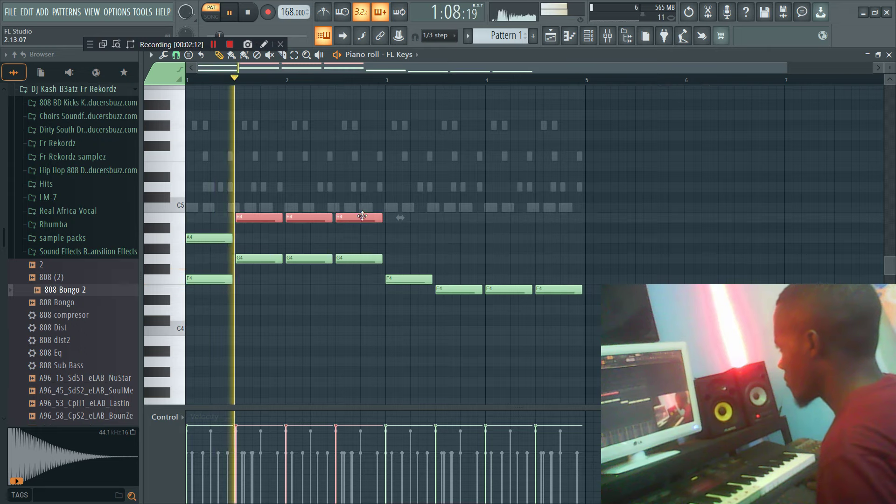
pyautogui.moveTo(408, 279); pyautogui.dragTo(405, 231)
pyautogui.moveTo(440, 283)
pyautogui.mouseDown()
pyautogui.moveTo(486, 304)
pyautogui.moveTo(551, 301)
pyautogui.moveTo(549, 248)
pyautogui.mouseUp()
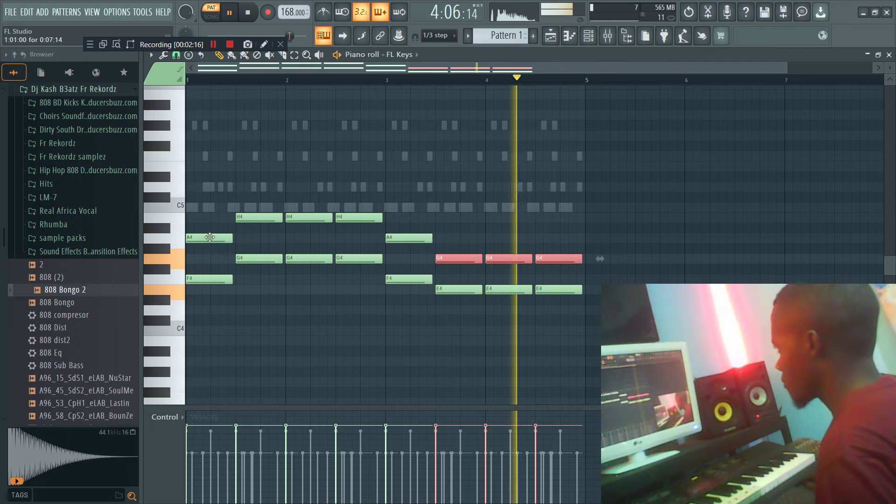
# Complete the triads with C5 over both F4 chords, D5 over the G4 chords and C4 under the E4 notes, and select all notes.
pyautogui.moveTo(208, 239); pyautogui.dragTo(208, 203)
pyautogui.moveTo(255, 233)
pyautogui.mouseDown()
pyautogui.moveTo(391, 204)
pyautogui.moveTo(371, 205)
pyautogui.moveTo(364, 183)
pyautogui.mouseUp()
pyautogui.moveTo(405, 240); pyautogui.dragTo(405, 207)
pyautogui.moveTo(437, 252)
pyautogui.mouseDown()
pyautogui.moveTo(584, 267)
pyautogui.moveTo(555, 332)
pyautogui.mouseUp()
pyautogui.hotkey('ctrl', 'a')
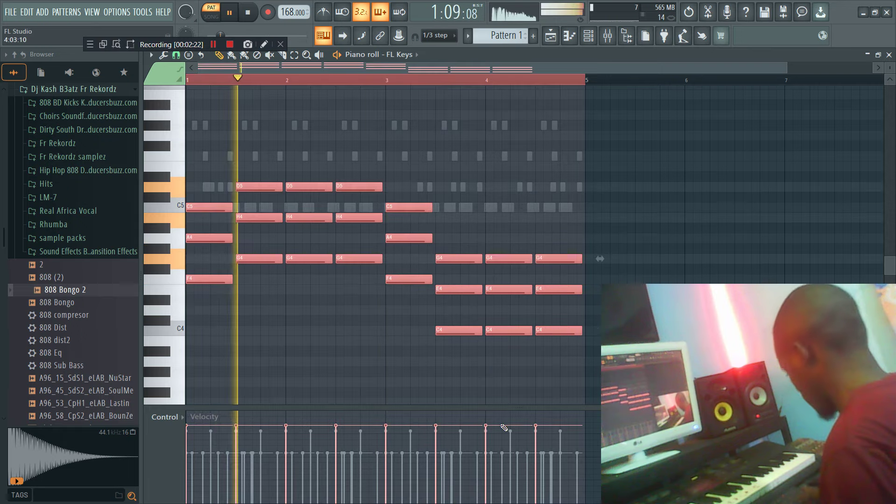
# Transpose the selected FL Keys chords up one octave and apply quick legato to close the gaps.
pyautogui.hotkey('ctrl', 'Up')
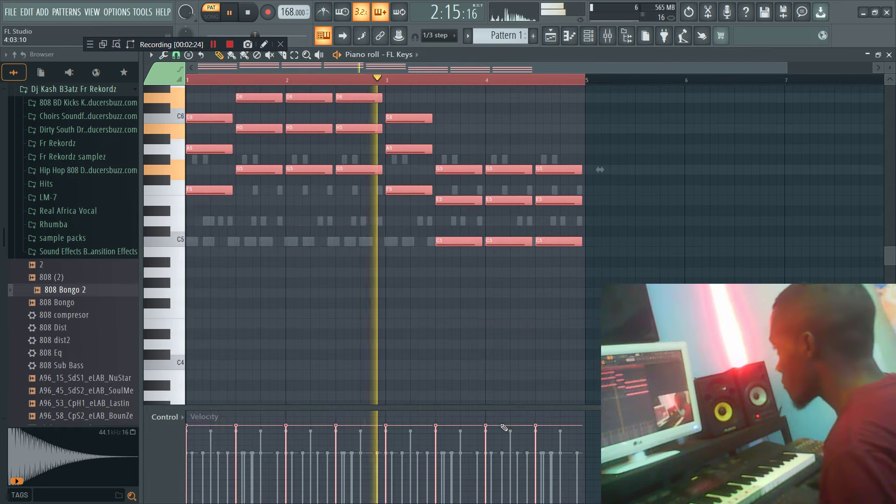
pyautogui.hotkey('ctrl', 'l')
pyautogui.scroll(1, 560, 162)
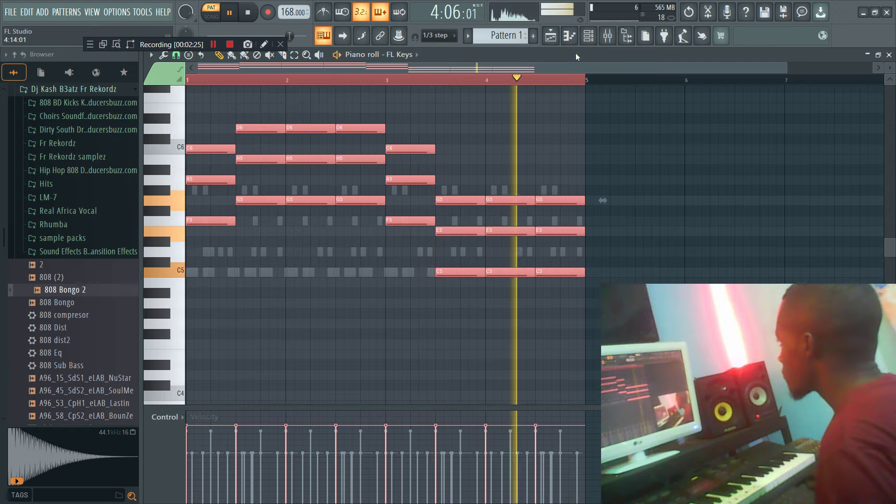
# Open the FL Keys instrument to check its keyboard and return to the channel rack.
pyautogui.click(588, 36)
pyautogui.click(387, 405)
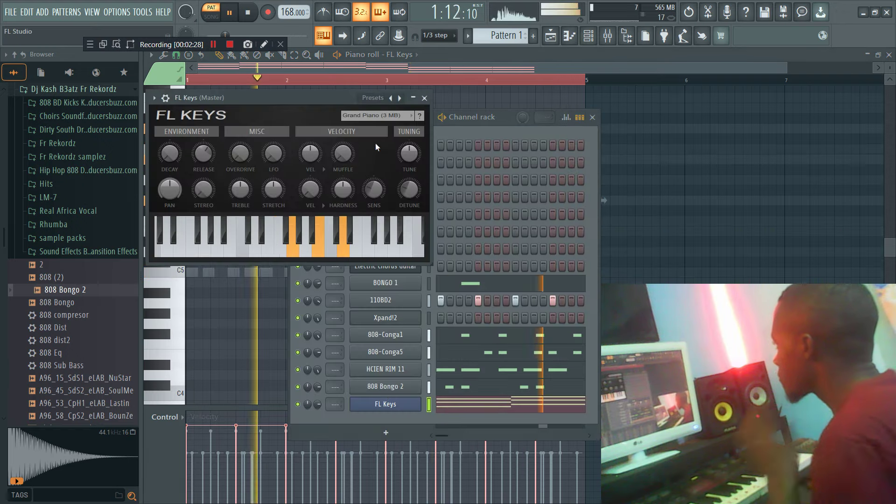
pyautogui.click(373, 158)
pyautogui.click(346, 351)
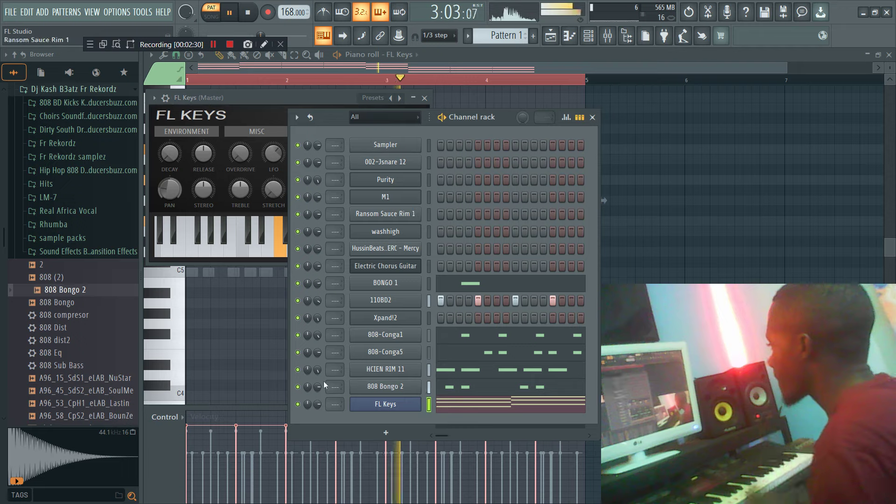
# Invert the FL Keys F and G chords by moving their C6, H5 and D6 notes down one octave.
pyautogui.click(481, 406)
pyautogui.click(481, 406)
pyautogui.scroll(3, 504, 234)
pyautogui.moveTo(499, 225); pyautogui.dragTo(196, 177)
pyautogui.hotkey('ctrl', 'Down')
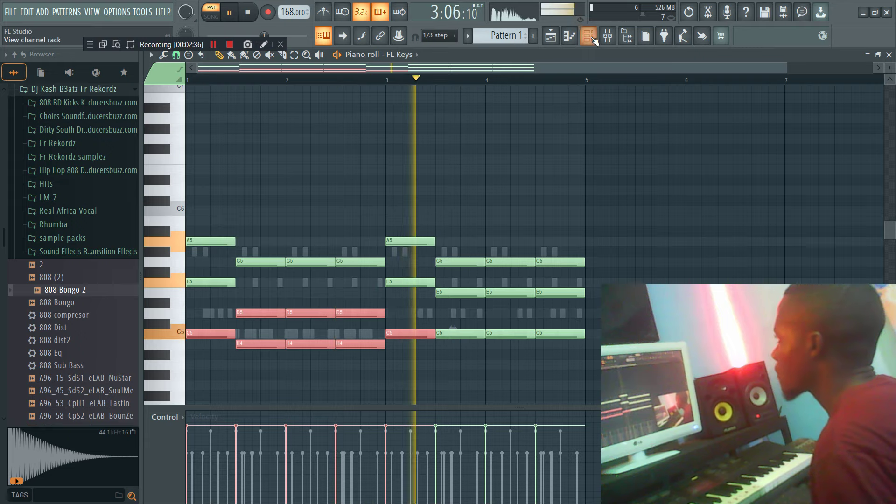
# Copy the FL Keys chords to the Sampler channel and transpose the copy down one octave.
pyautogui.press('F6')
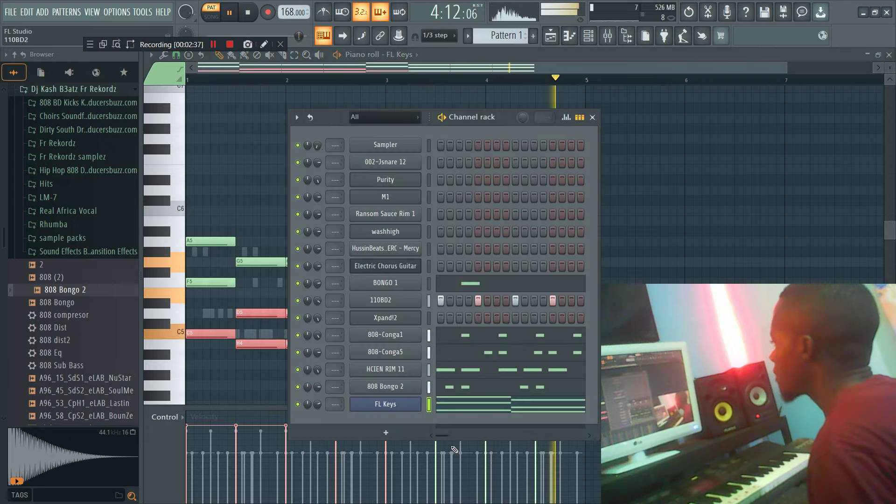
pyautogui.rightClick(395, 408)
pyautogui.click(546, 363)
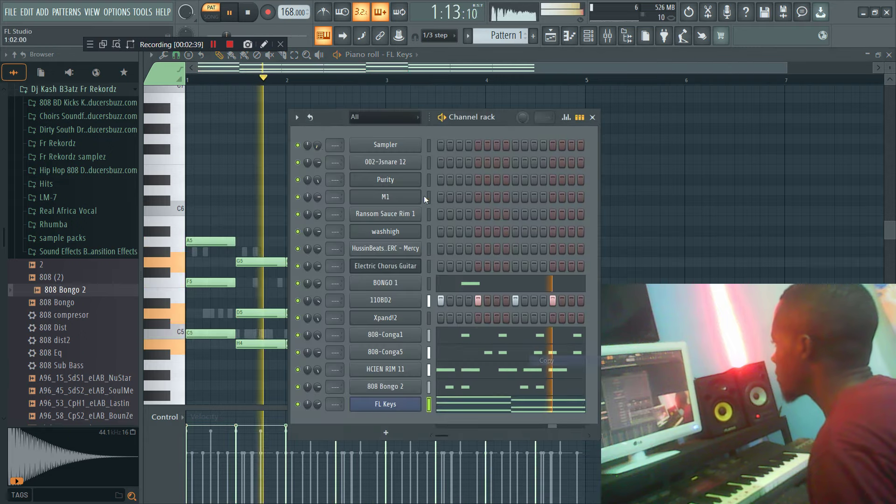
pyautogui.rightClick(401, 145)
pyautogui.click(546, 162)
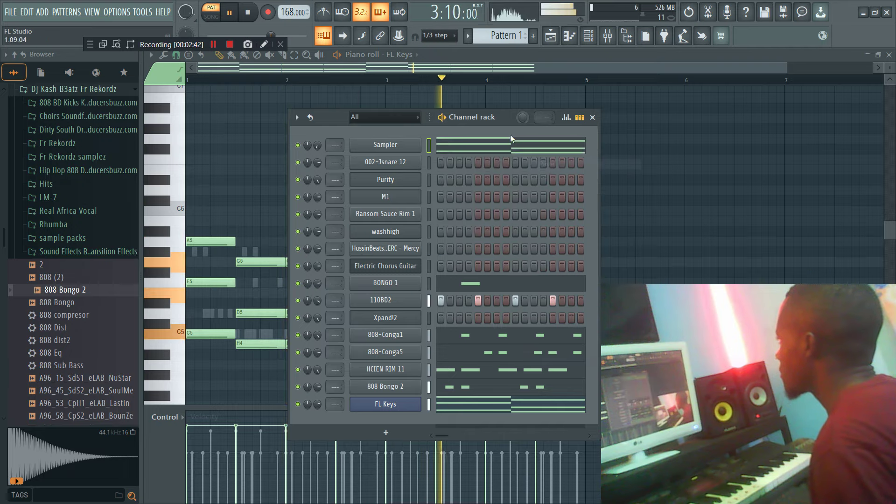
pyautogui.click(513, 144)
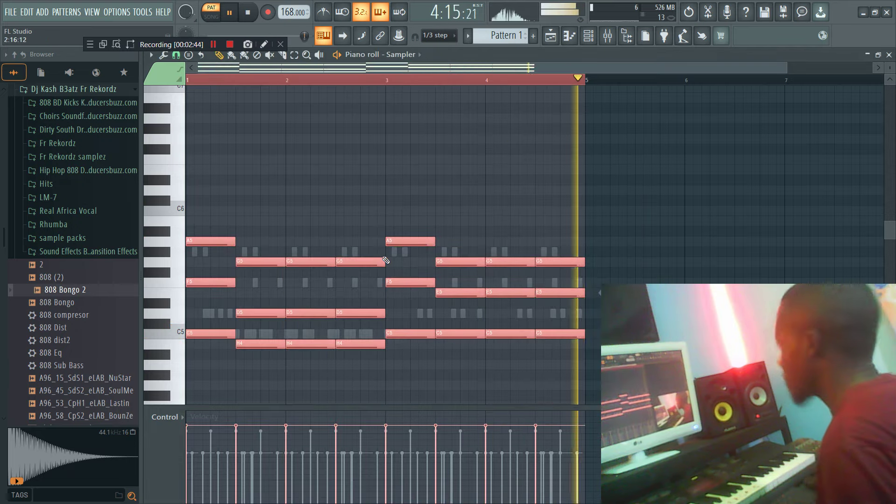
pyautogui.hotkey('ctrl', 'Down')
# Copy the FL Keys chords and view the empty Electric Chorus Guitar piano roll during playback.
pyautogui.click(588, 35)
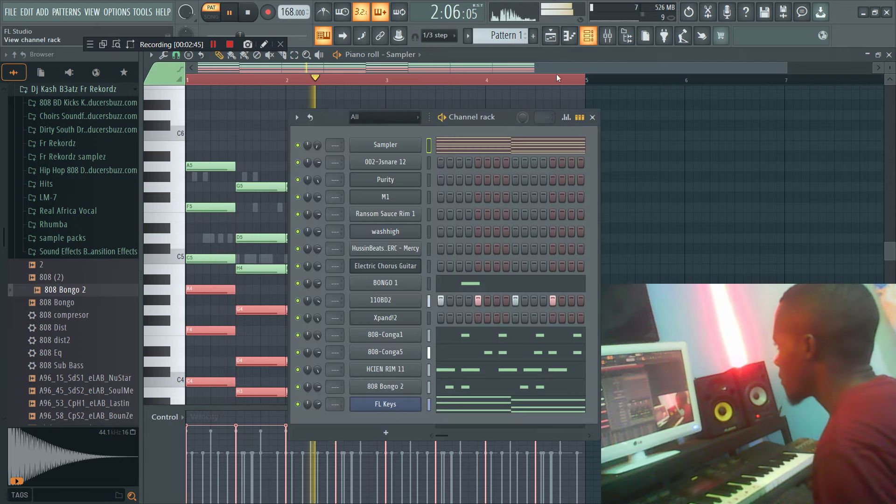
pyautogui.rightClick(382, 407)
pyautogui.click(544, 363)
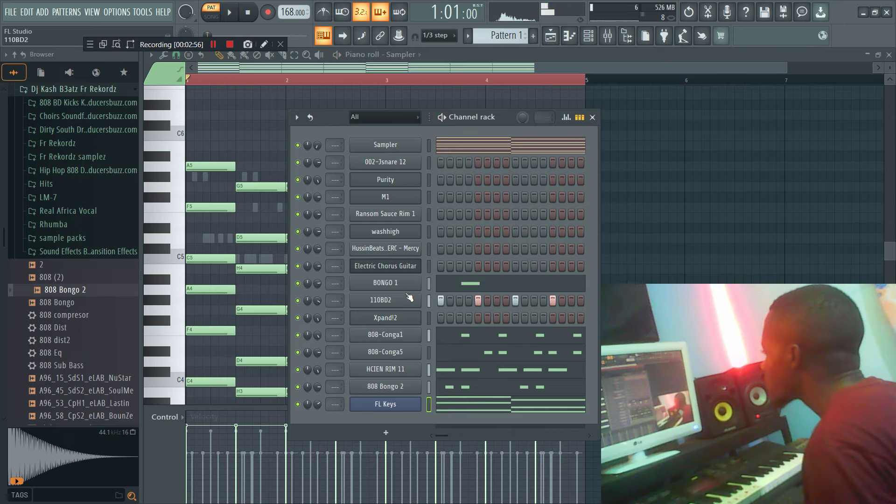
pyautogui.click(429, 265)
pyautogui.rightClick(396, 267)
pyautogui.click(448, 265)
pyautogui.press('space')
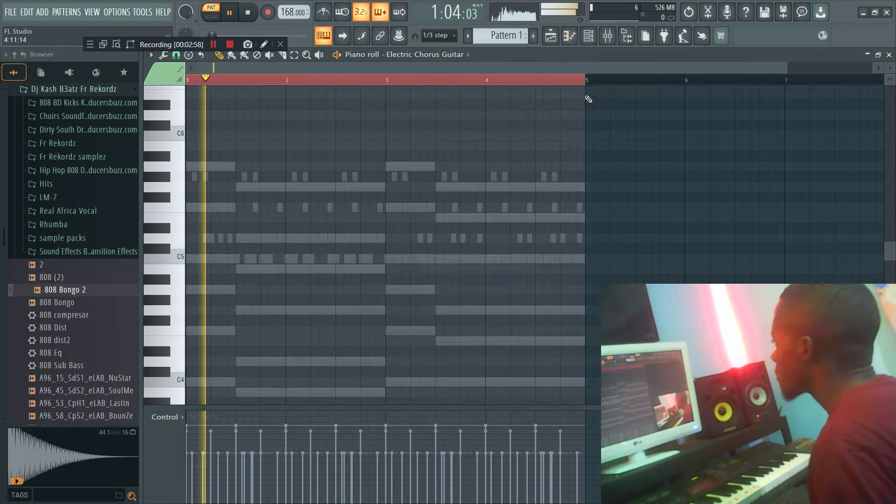
pyautogui.click(588, 36)
# Copy the FL Keys chords into the Xpand!2 channel.
pyautogui.rightClick(391, 403)
pyautogui.click(587, 363)
pyautogui.rightClick(424, 314)
pyautogui.click(574, 337)
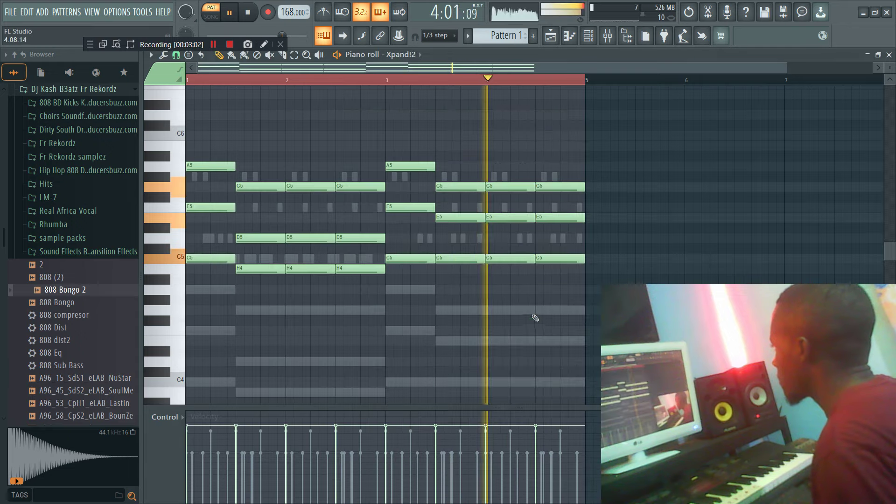
# Shift all Xpand!2 chords slightly later and shorten them to short stabs.
pyautogui.moveTo(475, 259); pyautogui.dragTo(492, 259)
pyautogui.press('space')
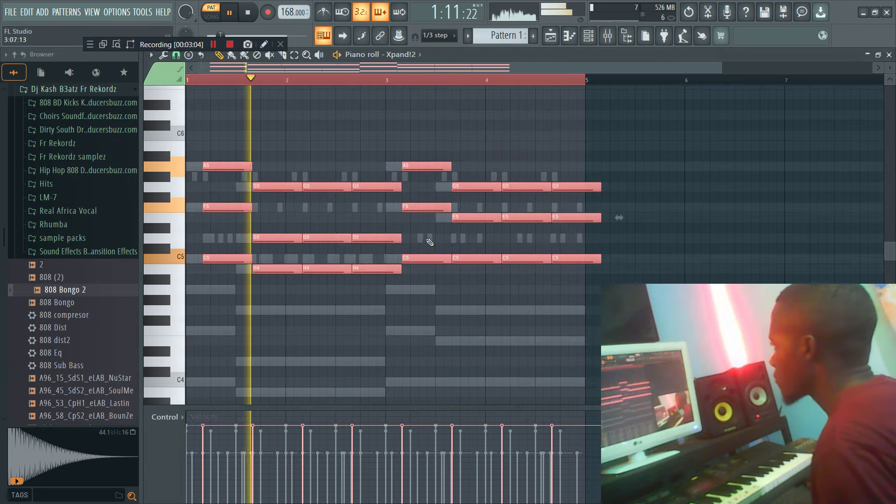
pyautogui.moveTo(373, 189); pyautogui.dragTo(366, 188)
pyautogui.press('space')
# Move the first Xpand!2 G chord (H4, D5, G5) to start on beat 4 of bar 1.
pyautogui.moveTo(257, 294); pyautogui.dragTo(264, 188)
pyautogui.press('space')
pyautogui.press('space')
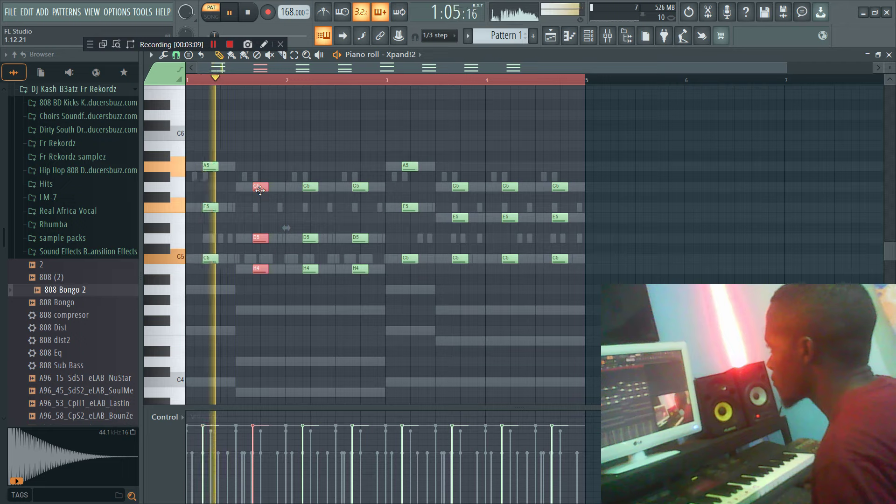
pyautogui.moveTo(787, 68); pyautogui.dragTo(586, 105)
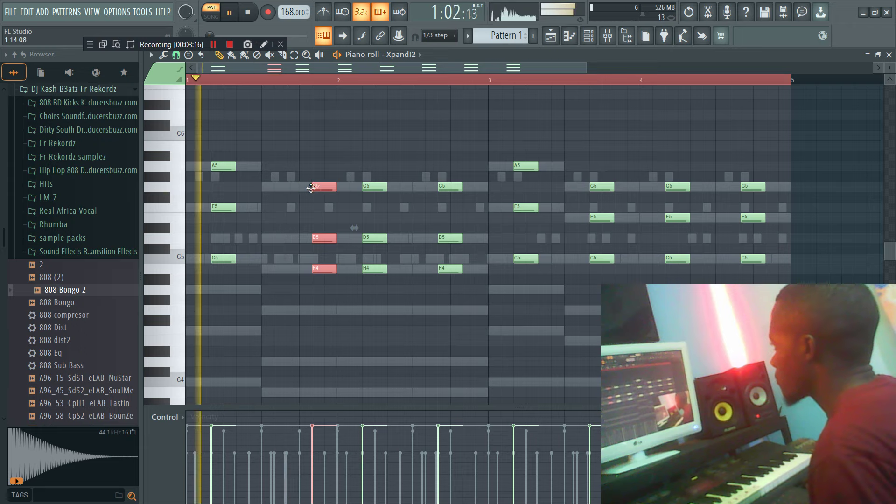
pyautogui.moveTo(311, 188); pyautogui.dragTo(298, 187)
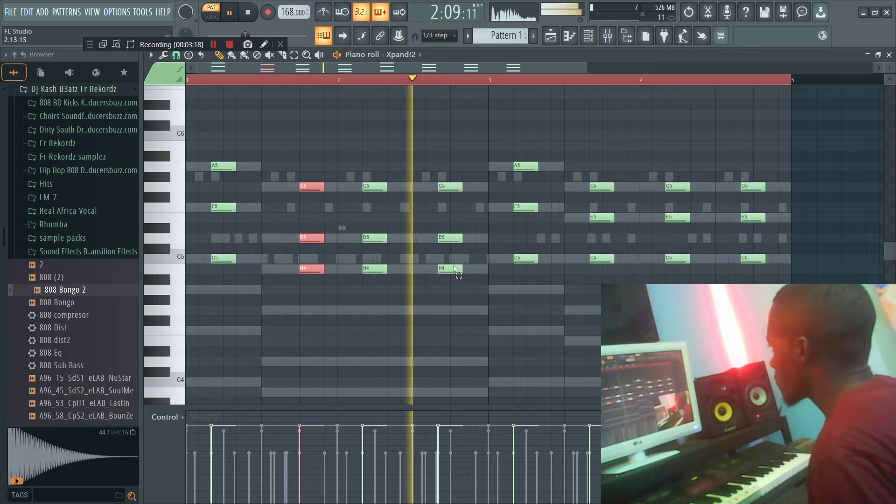
# Move the third G chord and the first and last C chords to beat 4 of bars 2, 3 and 4.
pyautogui.moveTo(458, 289); pyautogui.dragTo(449, 187)
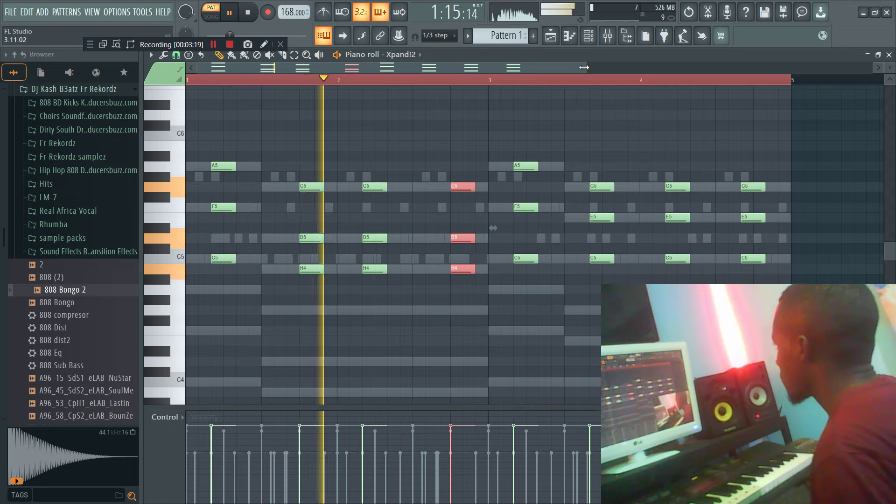
pyautogui.scroll(-2, 506, 272)
pyautogui.moveTo(507, 283); pyautogui.dragTo(513, 187)
pyautogui.moveTo(635, 266); pyautogui.dragTo(627, 186)
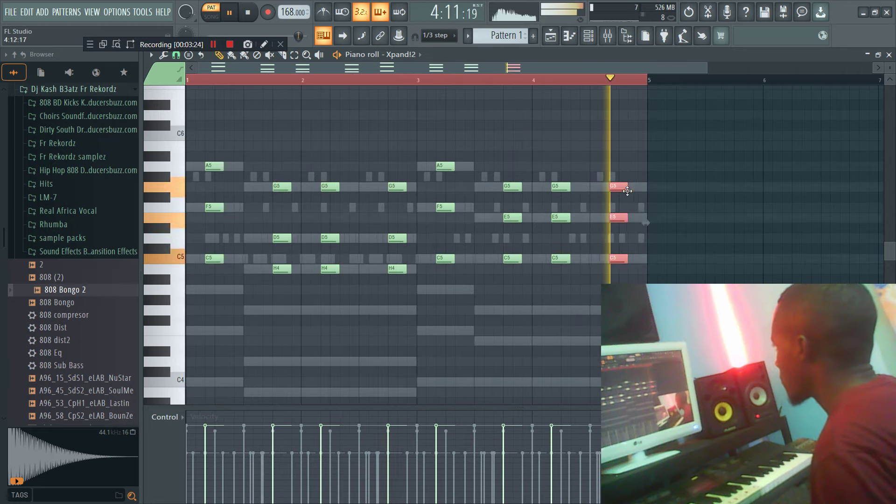
# Change the Xpand!2 sound to preset 31, the jazz guitar with high-velocity bends, and return to its piano roll.
pyautogui.press('F6')
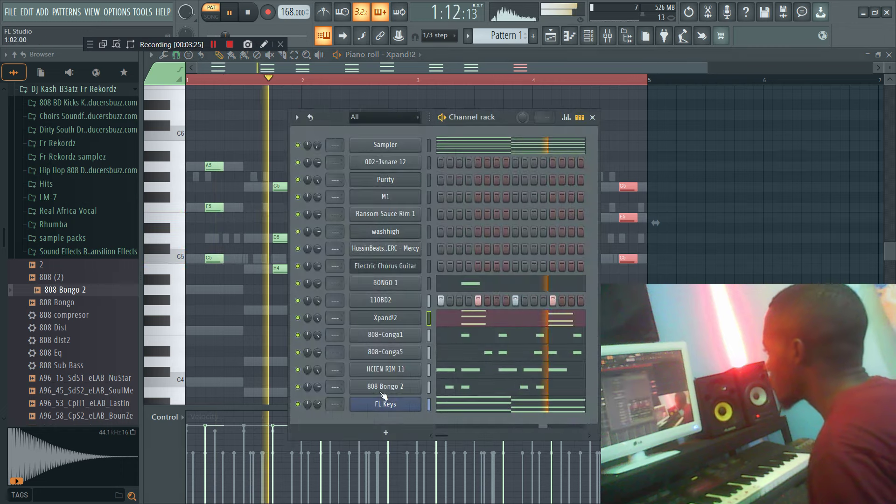
pyautogui.click(390, 320)
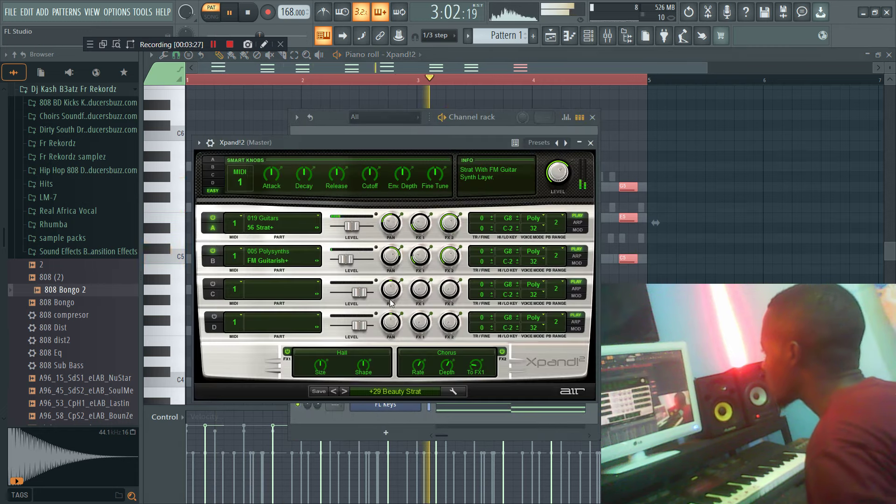
pyautogui.click(344, 391)
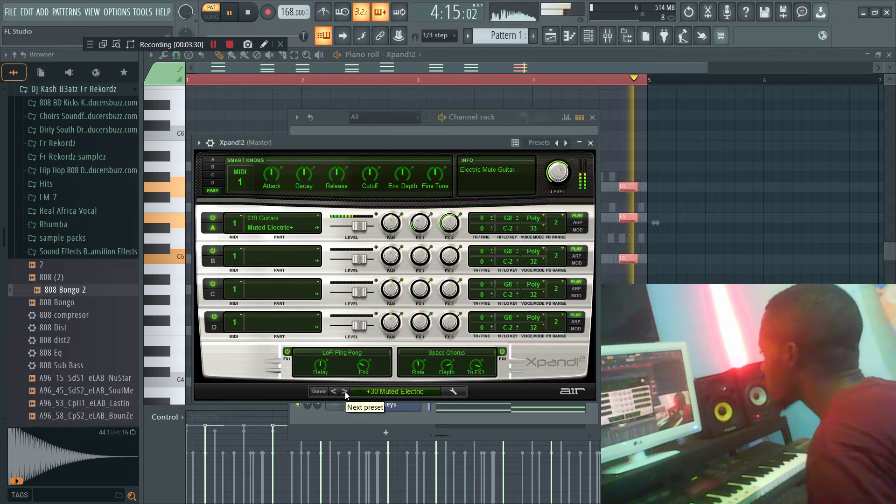
pyautogui.click(346, 391)
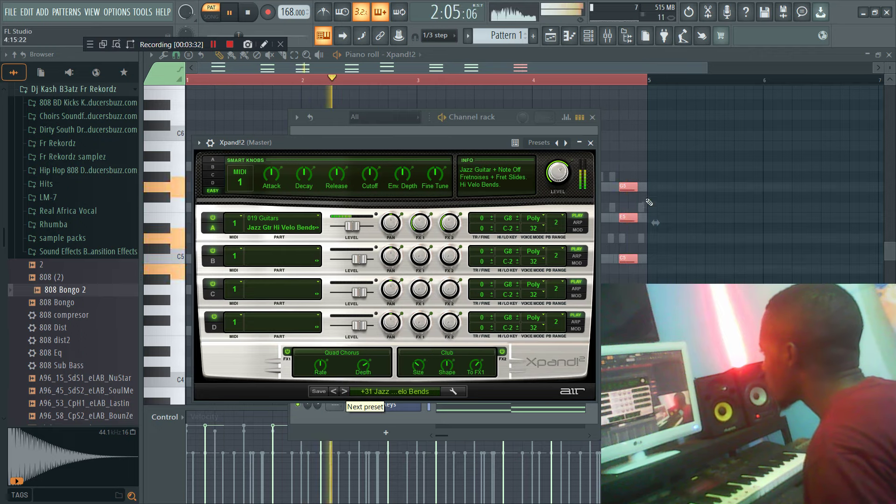
pyautogui.click(673, 177)
pyautogui.rightClick(673, 177)
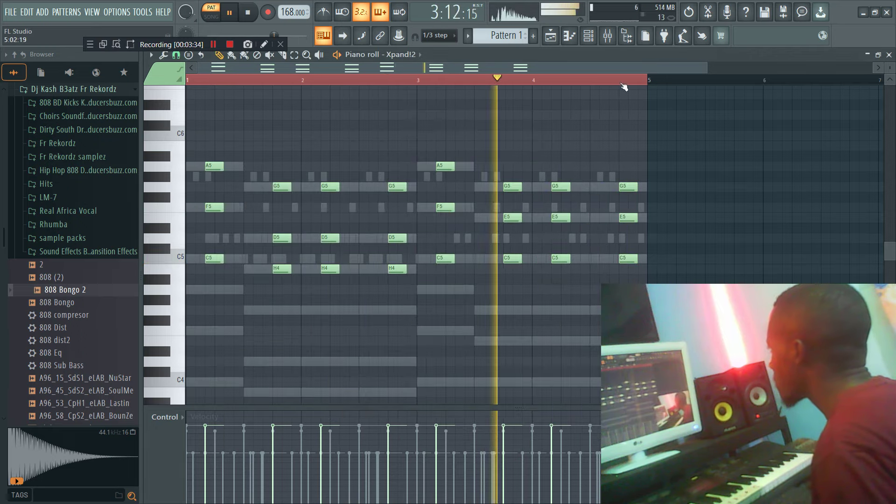
# Add two short F5 notes at the start of bar 2 in the Electric Chorus Guitar piano roll.
pyautogui.press('F6')
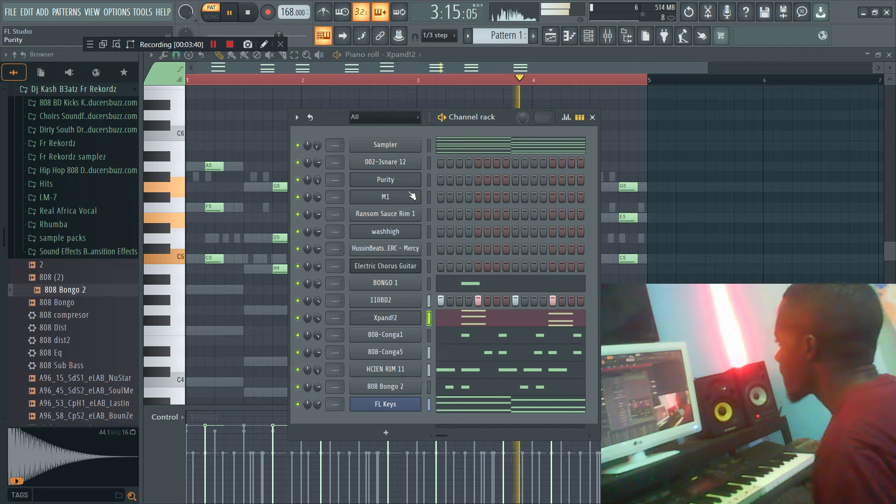
pyautogui.rightClick(402, 264)
pyautogui.click(456, 265)
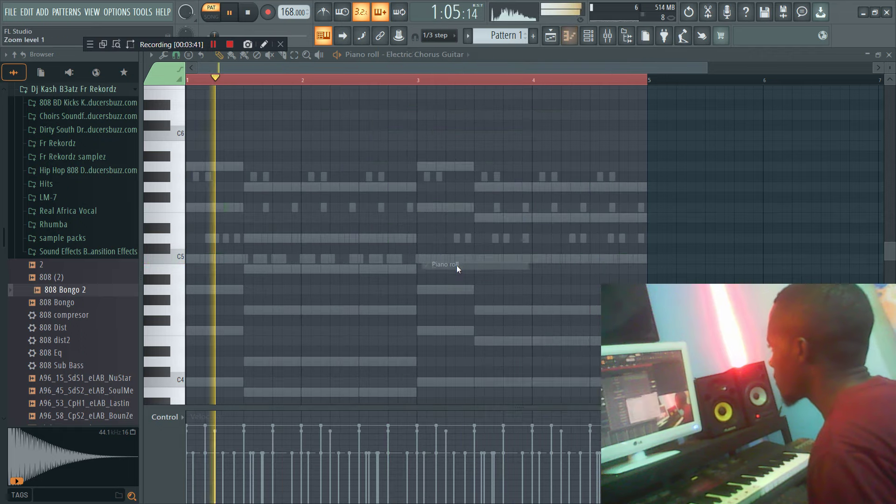
pyautogui.press('space')
pyautogui.press('space')
pyautogui.moveTo(320, 209); pyautogui.dragTo(310, 209)
pyautogui.click(323, 209)
pyautogui.press('space')
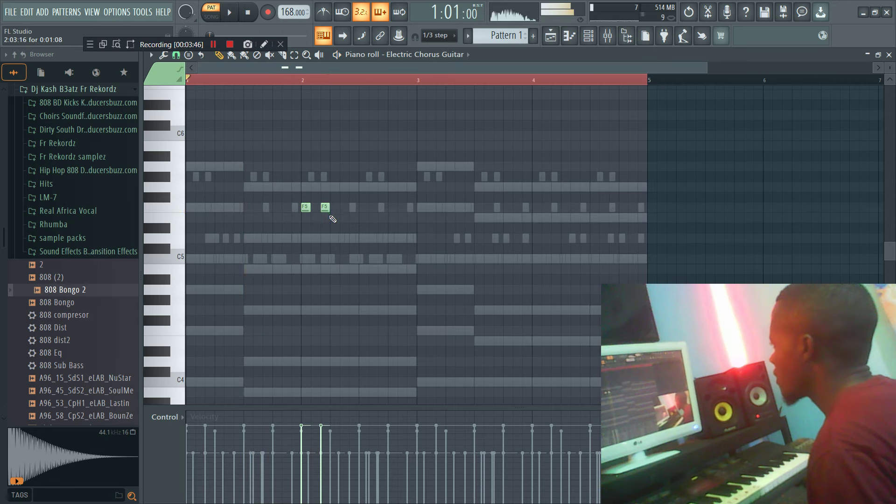
# Continue the guitar melody downward through bars 2 and 3 with D5, E5, D5, C5, H4, A4 and G4.
pyautogui.press('space')
pyautogui.moveTo(339, 239); pyautogui.dragTo(348, 239)
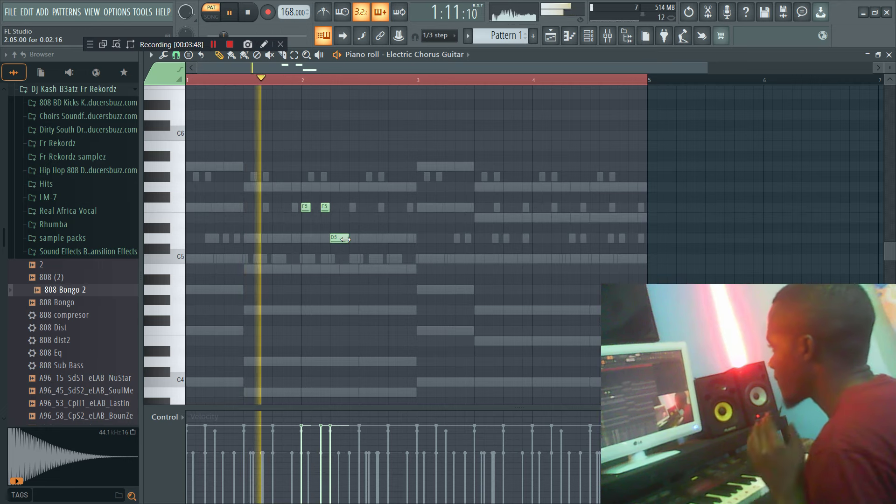
pyautogui.click(372, 239)
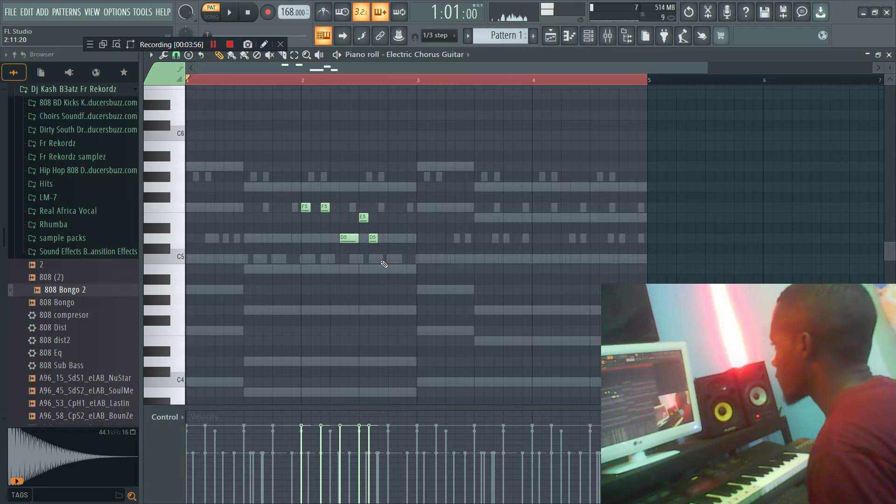
pyautogui.moveTo(383, 261); pyautogui.dragTo(392, 259)
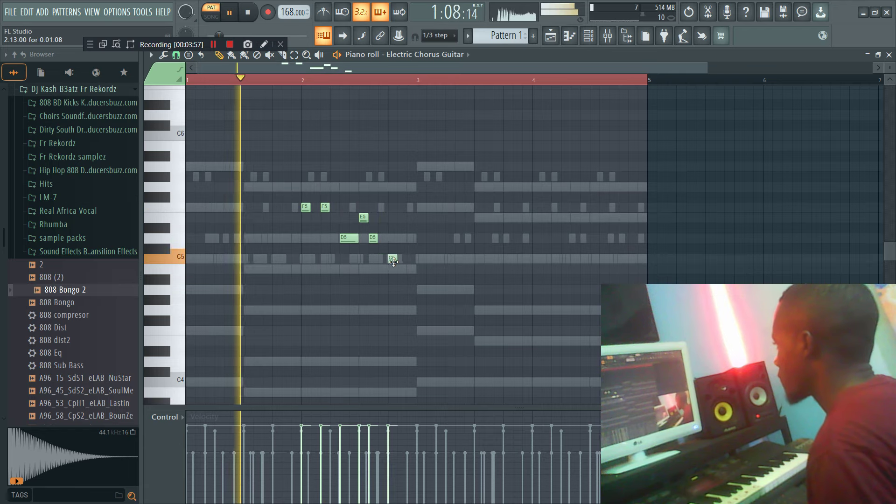
pyautogui.click(409, 270)
pyautogui.press('space')
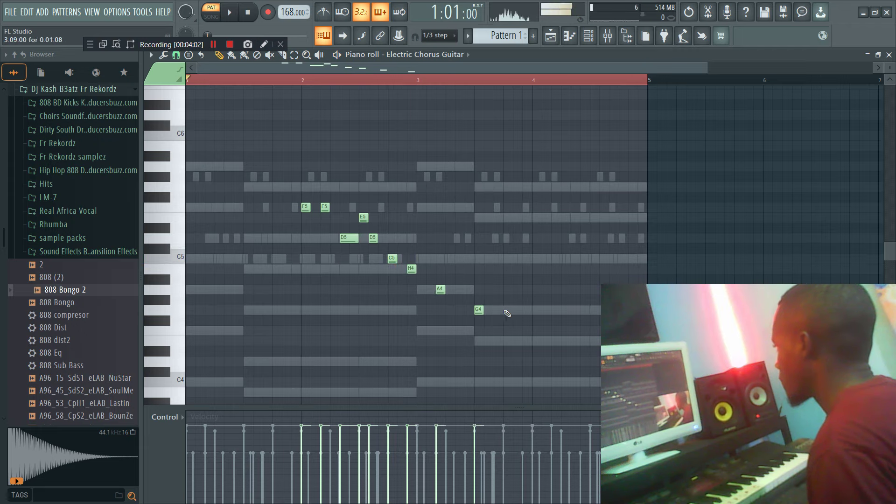
# Raise the guitar melody one octave and apply legato, ending it with a second G5 and a D#6 in bar 4.
pyautogui.press('space')
pyautogui.hotkey('ctrl', 'Up')
pyautogui.scroll(3, 522, 280)
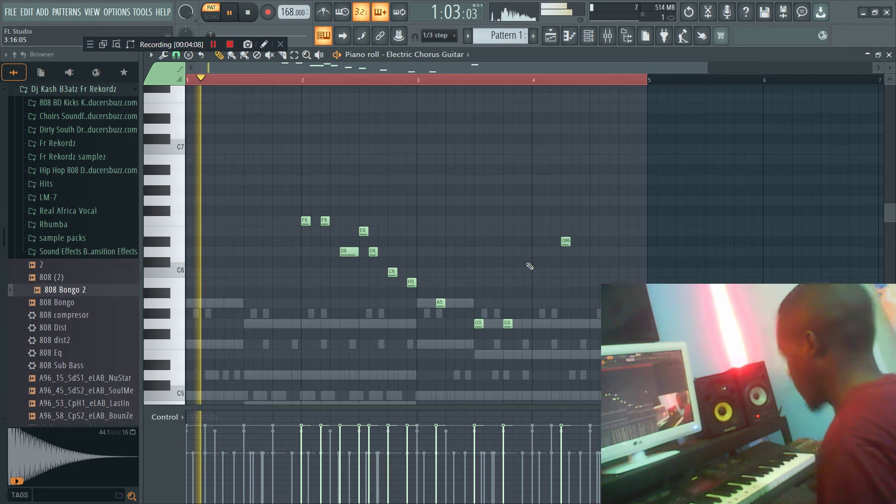
pyautogui.hotkey('ctrl', 'l')
pyautogui.moveTo(586, 69); pyautogui.dragTo(629, 80)
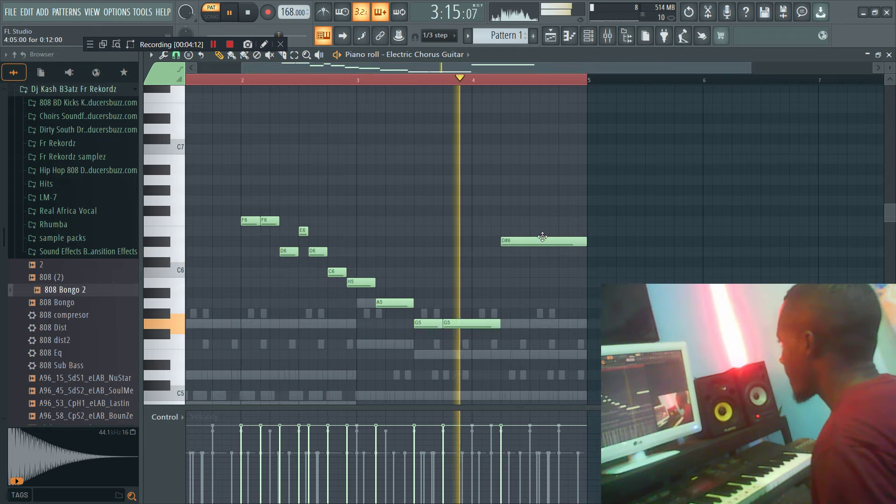
# Lower the long final guitar note to C6, start it slightly earlier in bar 4, and play back from bar 3.
pyautogui.moveTo(542, 237); pyautogui.dragTo(541, 249)
pyautogui.press('space')
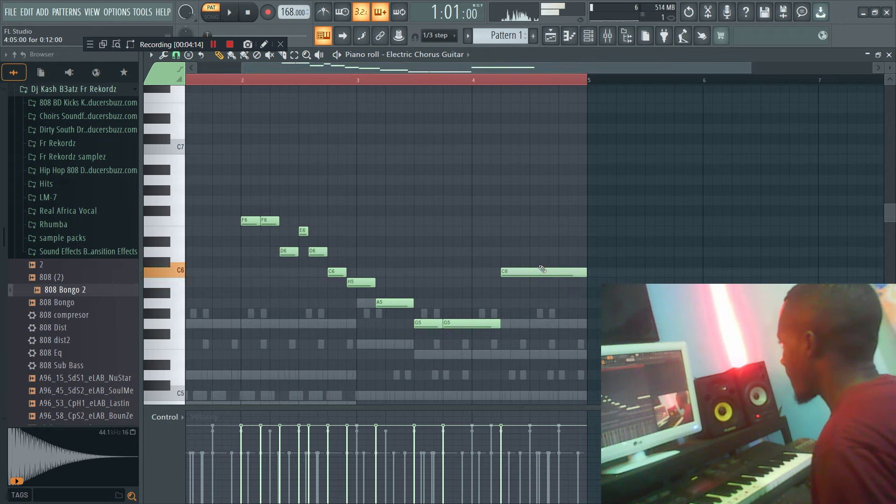
pyautogui.click(462, 87)
pyautogui.press('space')
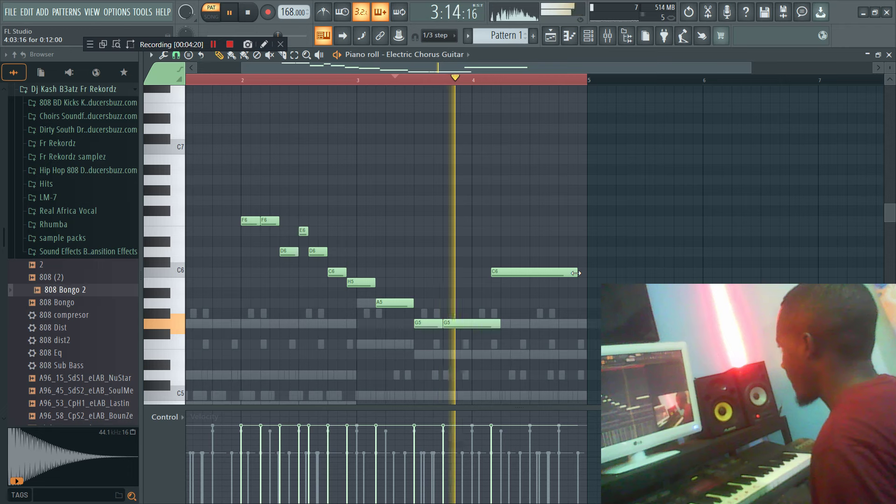
# Shorten the bar 4 guitar C6 and finish the phrase with another C6, two short E6 notes, a D6 and a closing C6.
pyautogui.moveTo(576, 272); pyautogui.dragTo(508, 272)
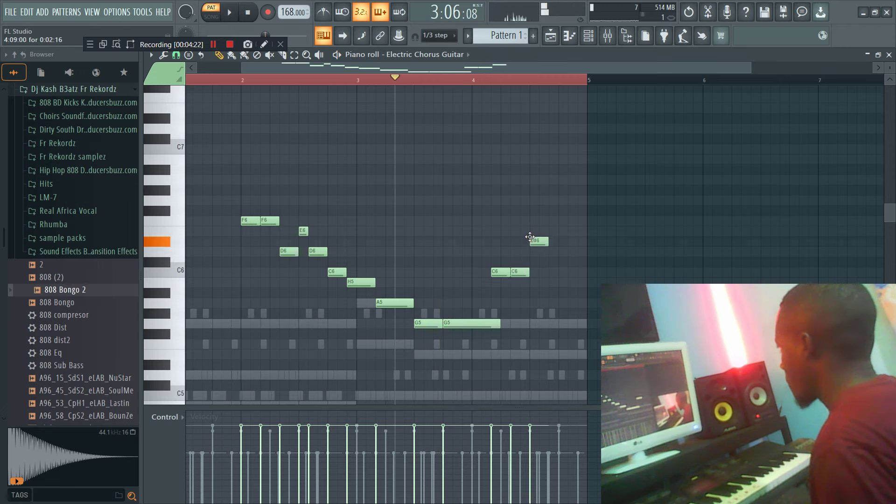
pyautogui.moveTo(547, 231); pyautogui.dragTo(539, 232)
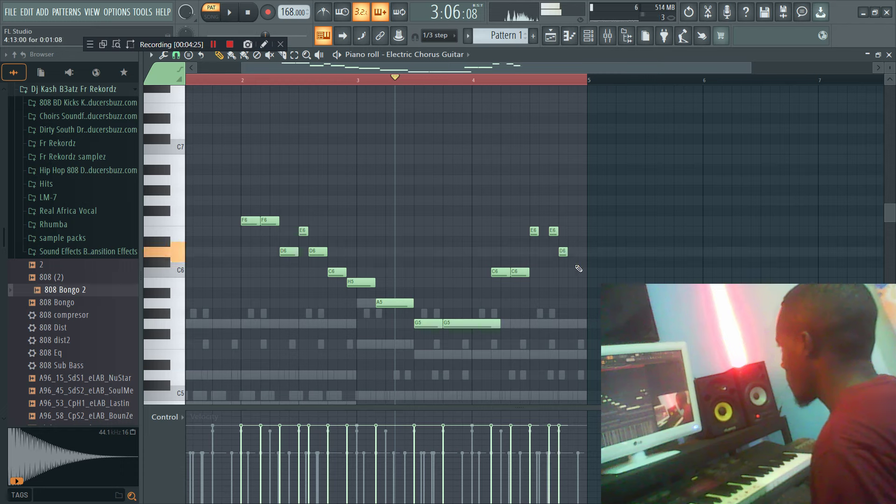
pyautogui.press('space')
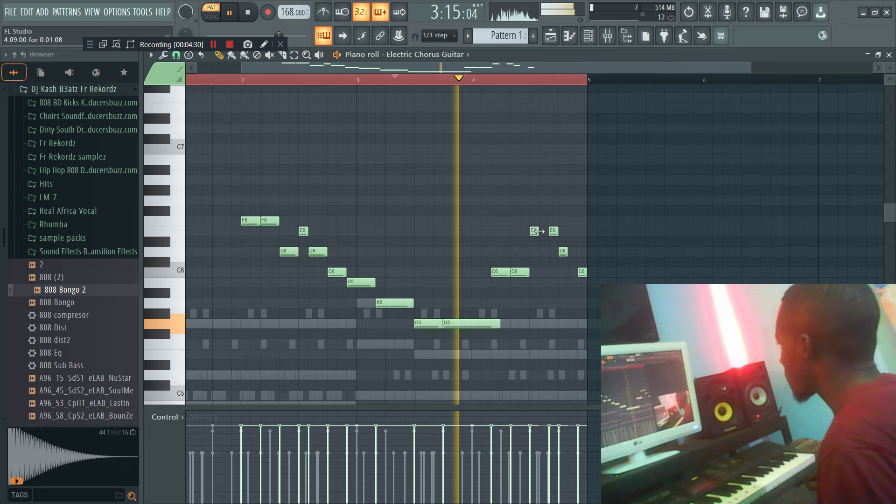
pyautogui.moveTo(552, 232); pyautogui.dragTo(542, 232)
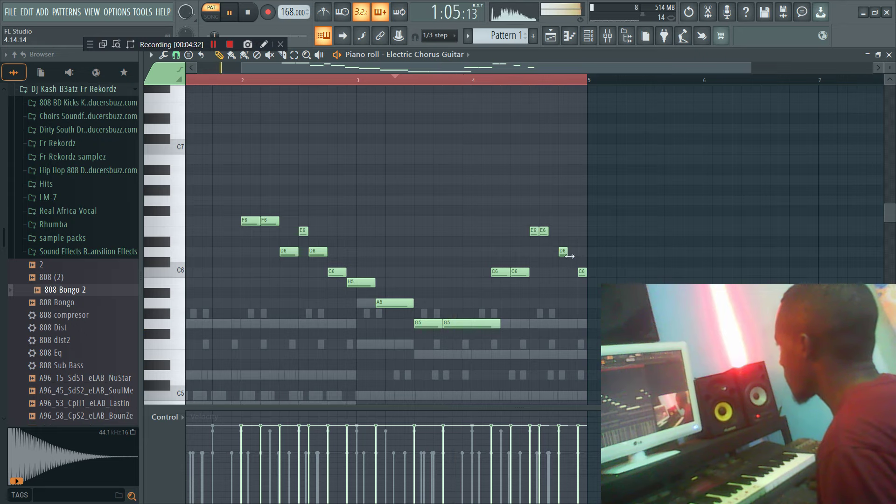
# Add an E6 and four D6 notes to bar 1 of the guitar melody, and apply legato to the notes.
pyautogui.moveTo(413, 87); pyautogui.dragTo(364, 92)
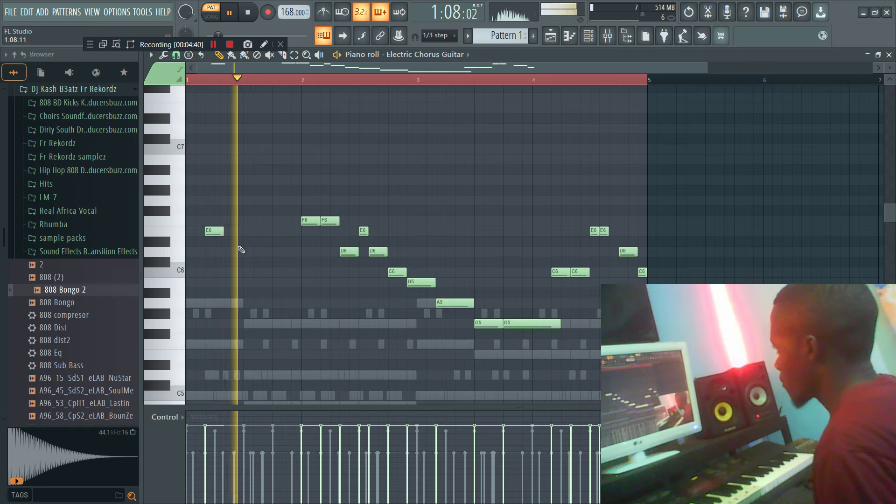
pyautogui.moveTo(251, 252); pyautogui.dragTo(249, 252)
pyautogui.click(266, 253)
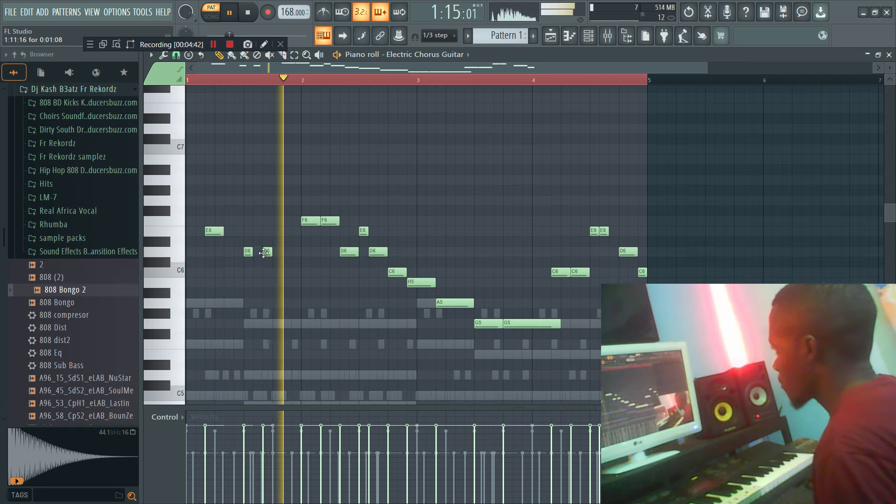
pyautogui.click(276, 252)
pyautogui.click(296, 252)
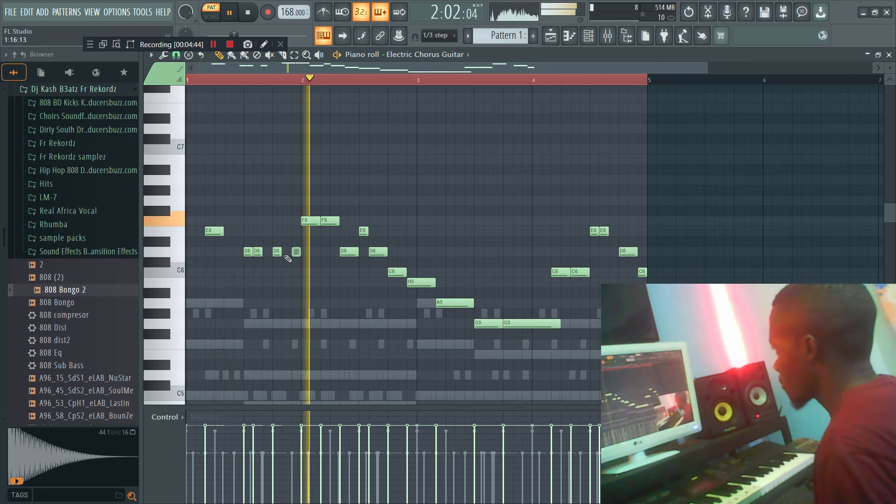
pyautogui.click(295, 254)
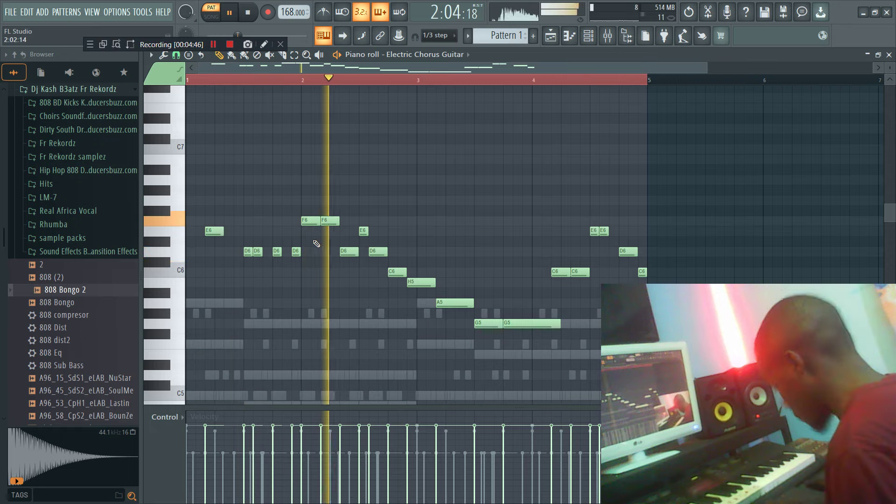
pyautogui.hotkey('ctrl', 'l')
pyautogui.scroll(-1, 644, 184)
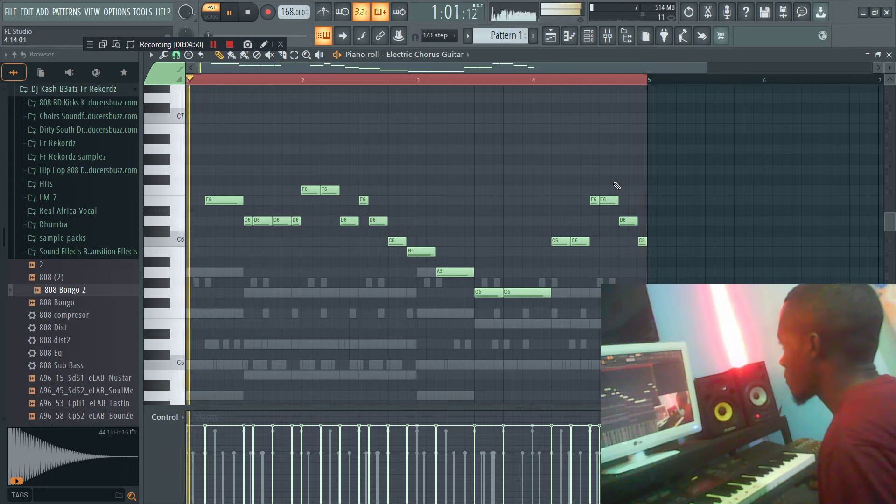
# Replace bar 1's last two D6 guitar notes with one longer D6, and split bar 3's A5 into a short and a longer note.
pyautogui.click(536, 191)
pyautogui.rightClick(536, 191)
pyautogui.rightClick(297, 221)
pyautogui.moveTo(290, 222); pyautogui.dragTo(301, 223)
pyautogui.press('space')
pyautogui.press('space')
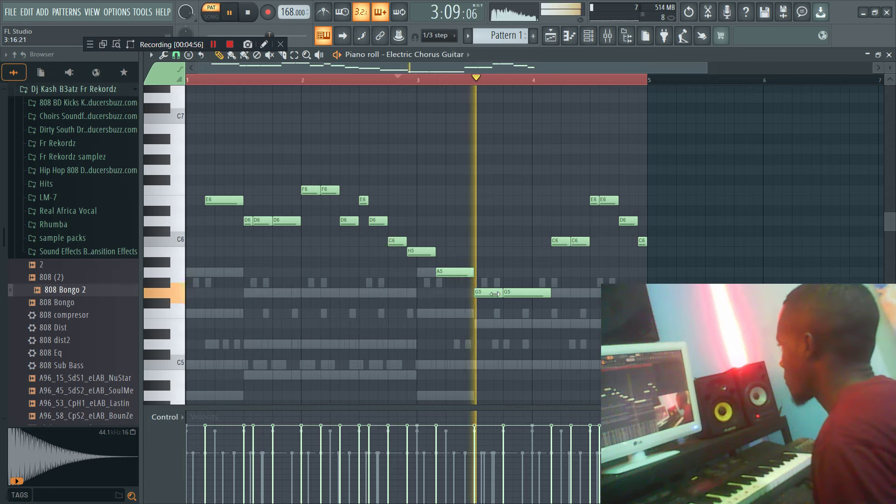
pyautogui.moveTo(472, 271); pyautogui.dragTo(443, 271)
pyautogui.click(454, 273)
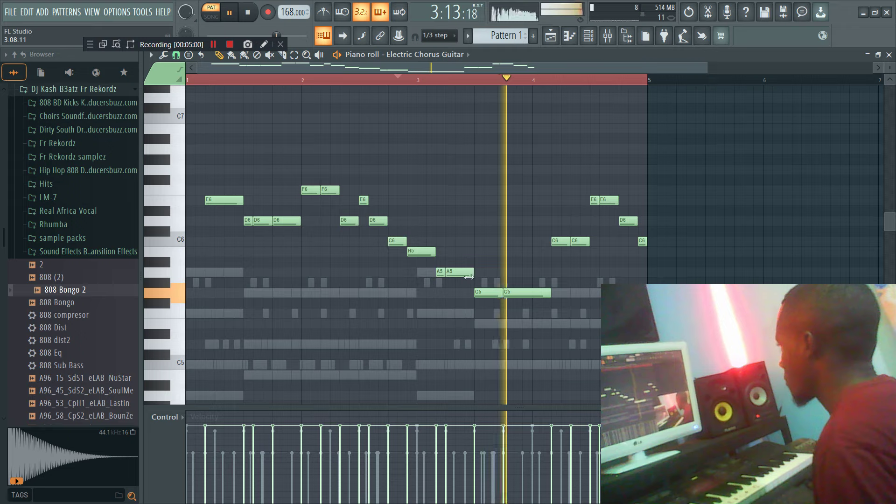
# Copy the FL Keys chord notes and load the Whistle preset in the washhigh SimSynth channel.
pyautogui.click(591, 37)
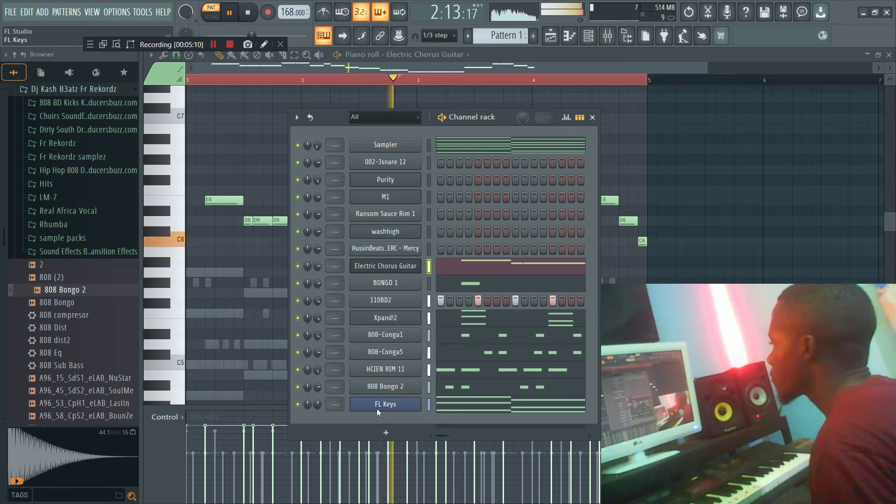
pyautogui.rightClick(402, 405)
pyautogui.click(565, 362)
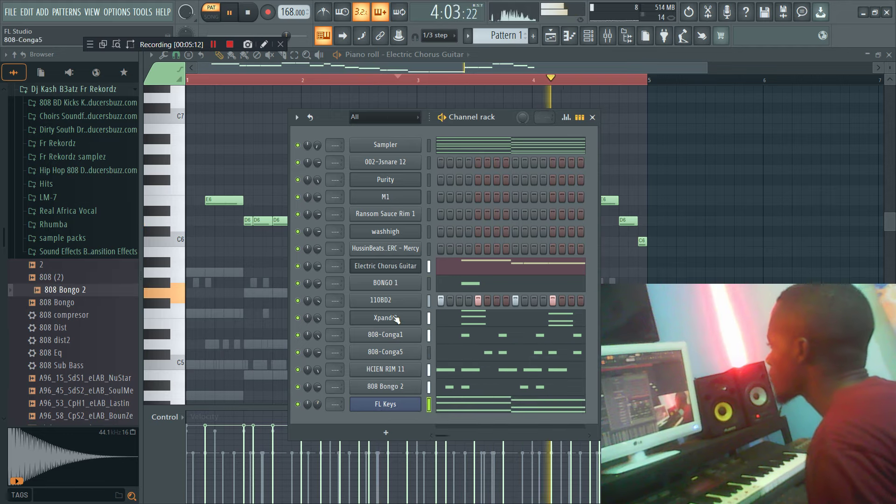
pyautogui.click(399, 233)
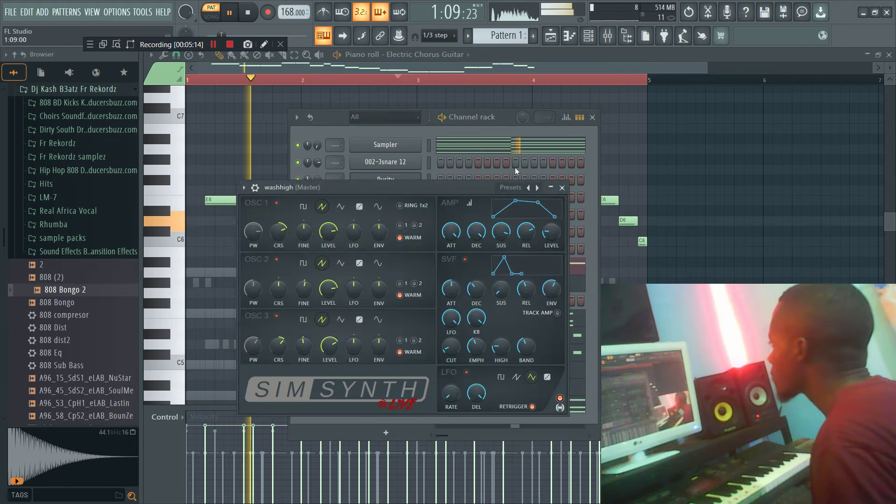
pyautogui.click(510, 187)
pyautogui.click(621, 264)
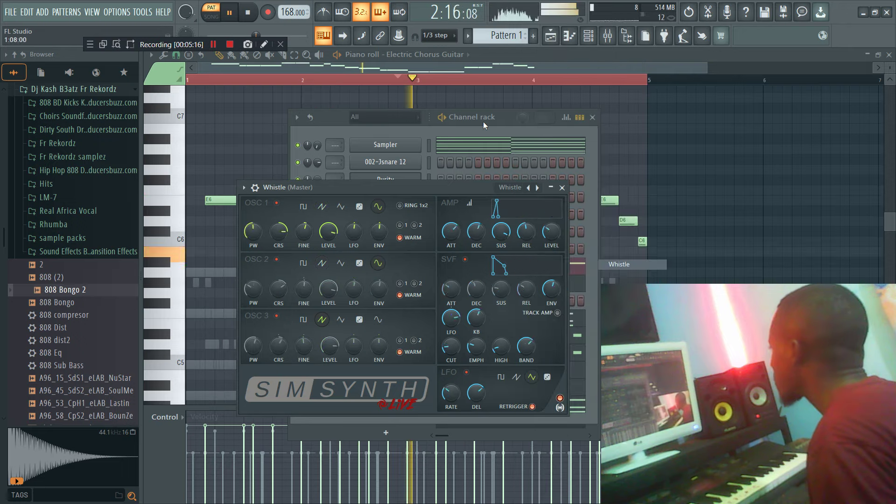
# Paste the chords into the Whistle channel and lower the top A5 and G5 notes by one octave in its piano roll.
pyautogui.click(483, 122)
pyautogui.rightClick(404, 231)
pyautogui.click(443, 227)
pyautogui.scroll(-2, 536, 218)
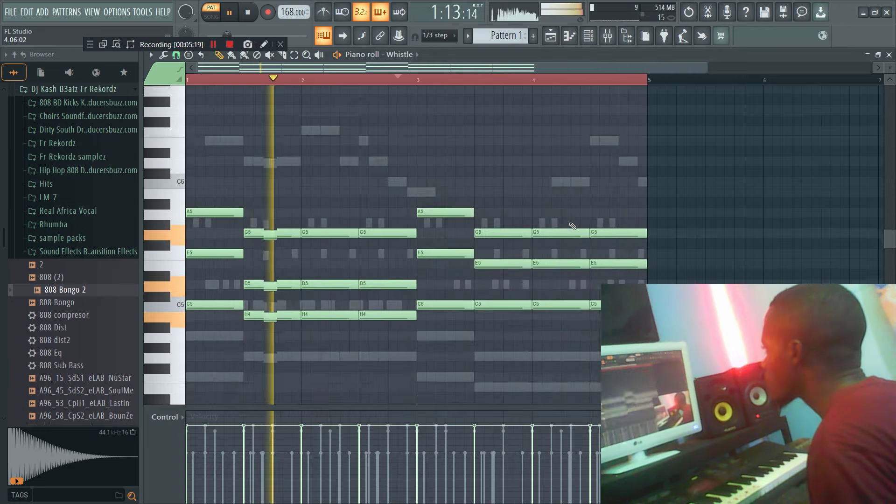
pyautogui.moveTo(684, 232); pyautogui.dragTo(140, 160)
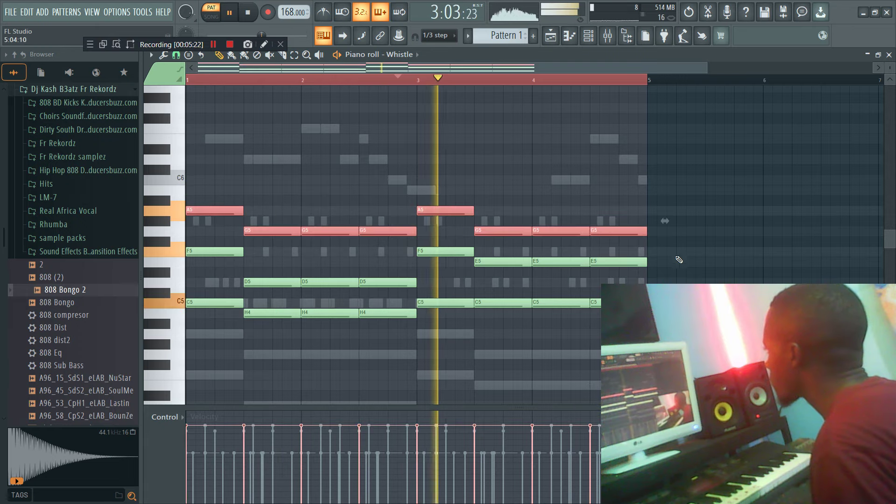
pyautogui.hotkey('ctrl', 'Down')
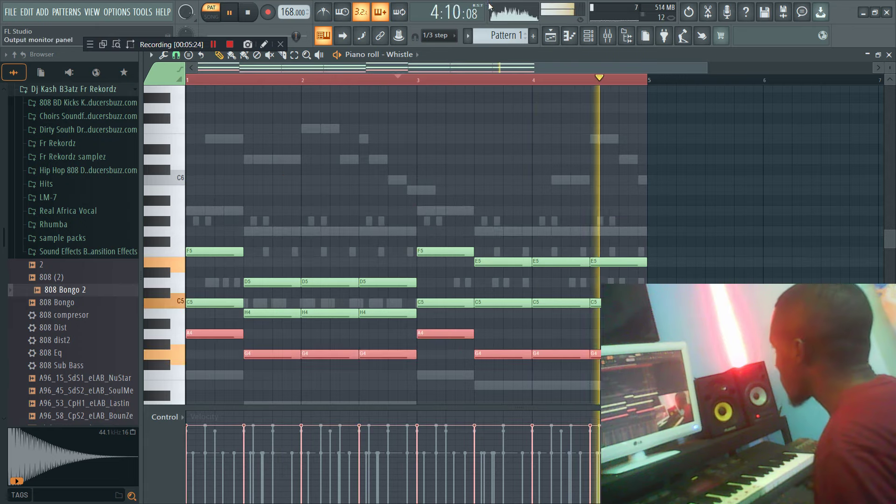
# Duplicate the Whistle chords' F5, D5, E5 and C5 notes one octave lower.
pyautogui.click(568, 39)
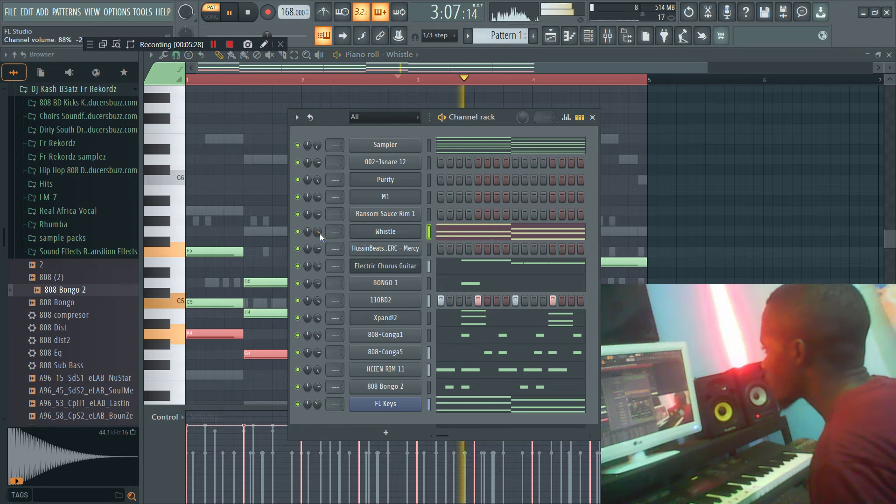
pyautogui.click(485, 239)
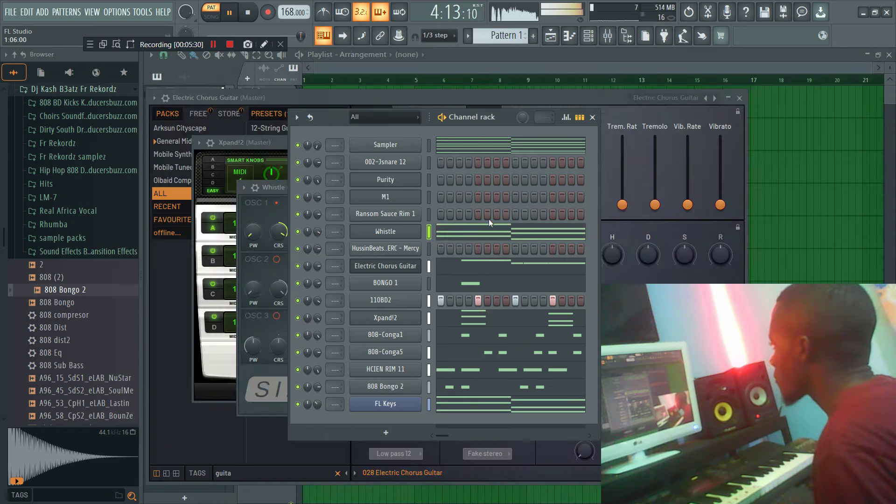
pyautogui.click(489, 228)
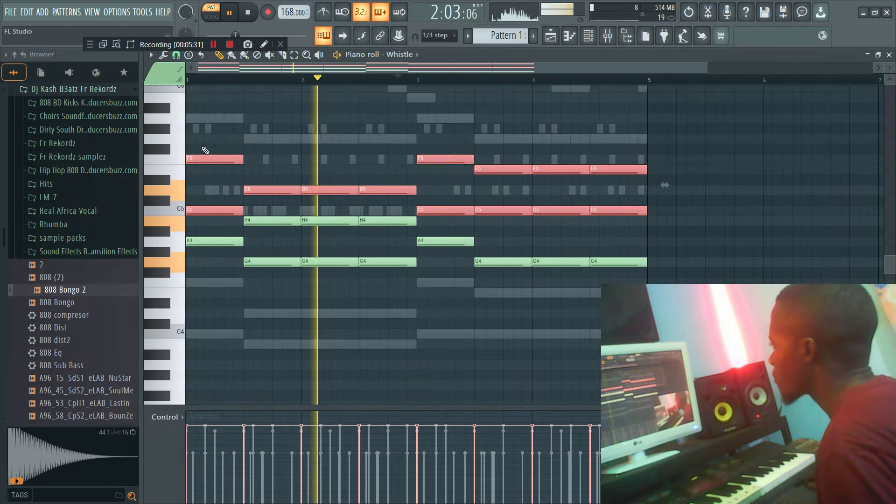
pyautogui.hotkey('ctrl', 'c')
pyautogui.hotkey('ctrl', 'v')
pyautogui.hotkey('ctrl', 'Down')
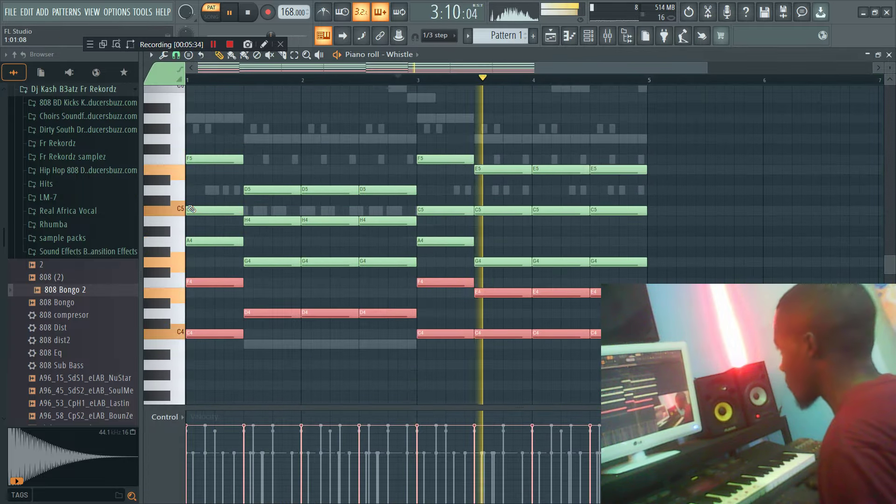
# Add a Fruity DX10 instrument channel to the channel rack.
pyautogui.click(588, 35)
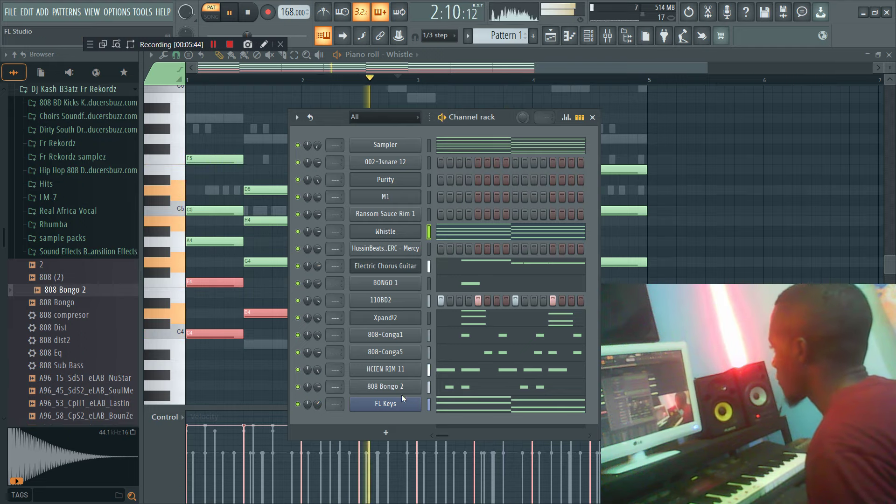
pyautogui.click(389, 433)
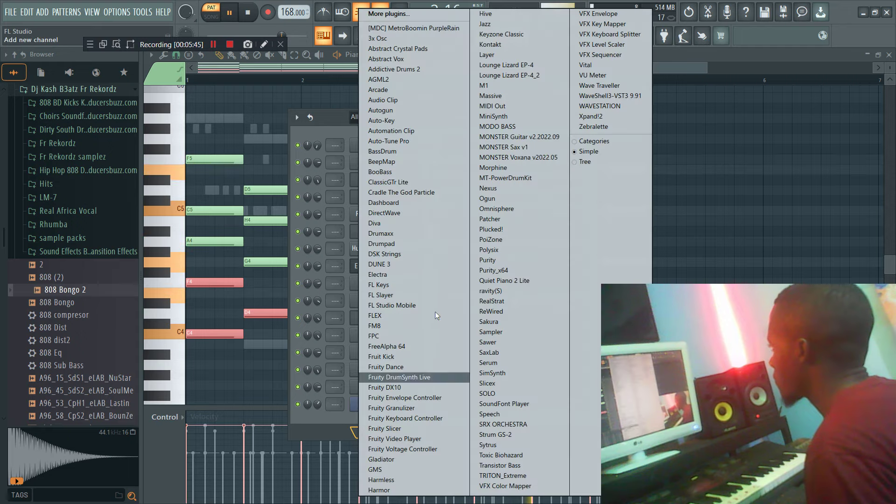
pyautogui.click(395, 388)
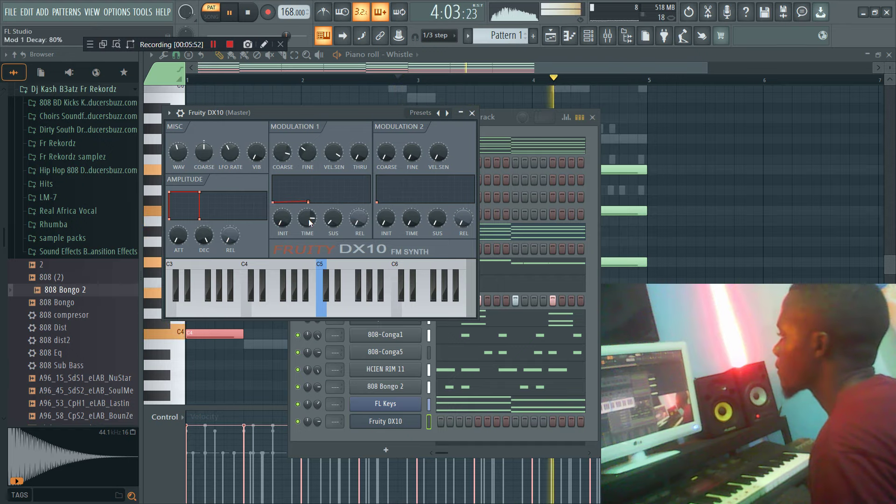
# Duplicate all the Sampler chord notes one octave lower in its piano roll.
pyautogui.click(489, 151)
pyautogui.hotkey('ctrl', 'a')
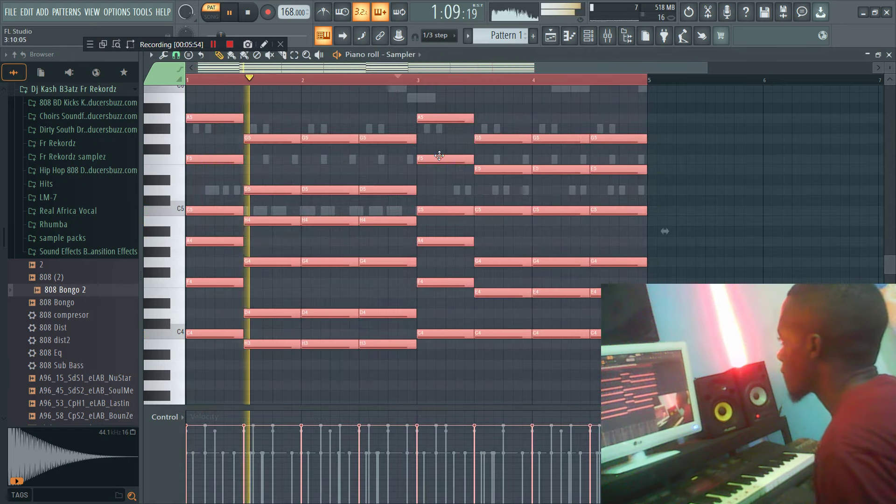
pyautogui.scroll(-2, 407, 298)
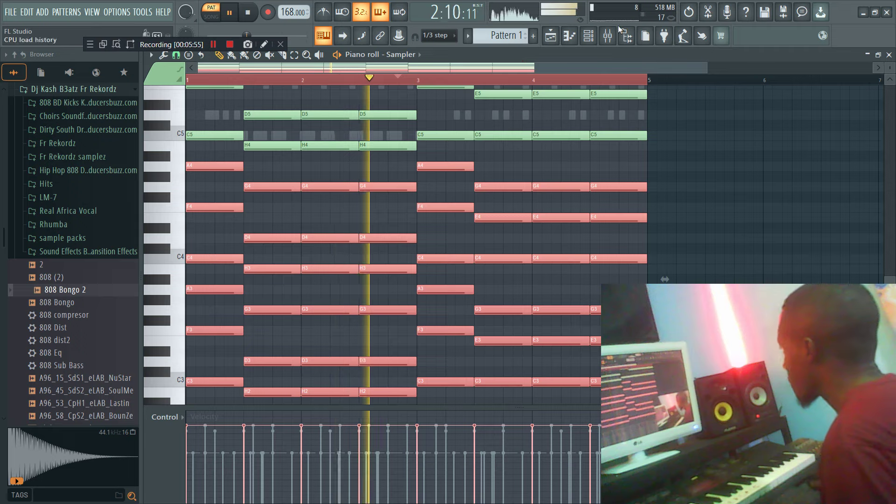
# Start a Fruity DX10 line in its piano roll with short C3 and C4 notes at the beginning of bar 1.
pyautogui.click(589, 35)
pyautogui.rightClick(419, 421)
pyautogui.click(440, 351)
pyautogui.click(162, 384)
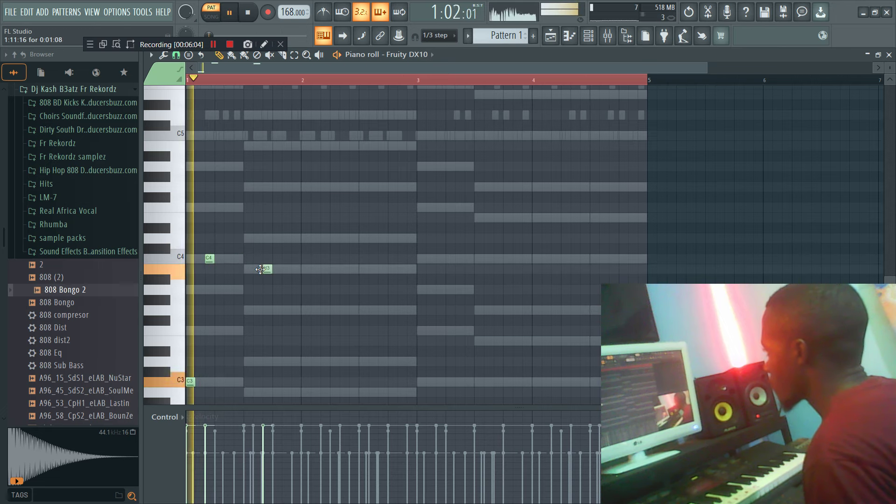
# Continue the Fruity DX10 line in bar 1 with a short F3 and two short G3 notes, and lengthen the opening C3.
pyautogui.moveTo(260, 270); pyautogui.dragTo(251, 290)
pyautogui.press('space')
pyautogui.press('space')
pyautogui.click(265, 309)
pyautogui.press('space')
pyautogui.press('space')
pyautogui.rightClick(239, 291)
pyautogui.press('space')
pyautogui.click(285, 310)
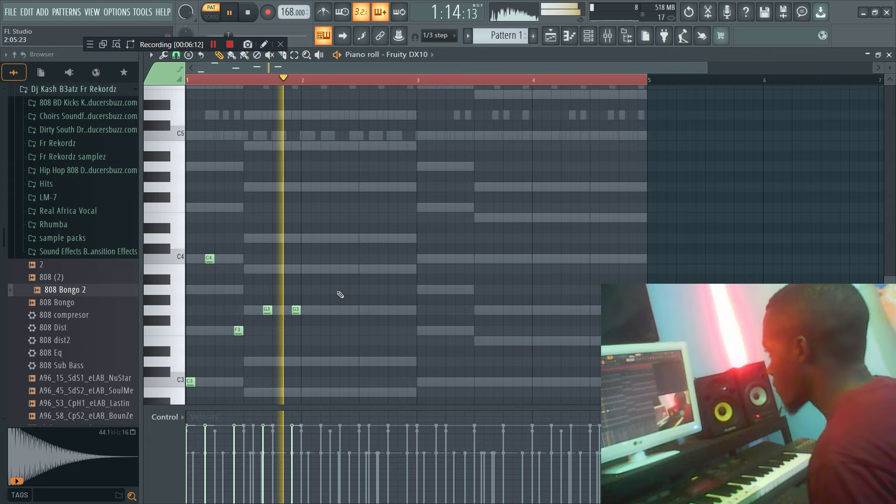
pyautogui.press('space')
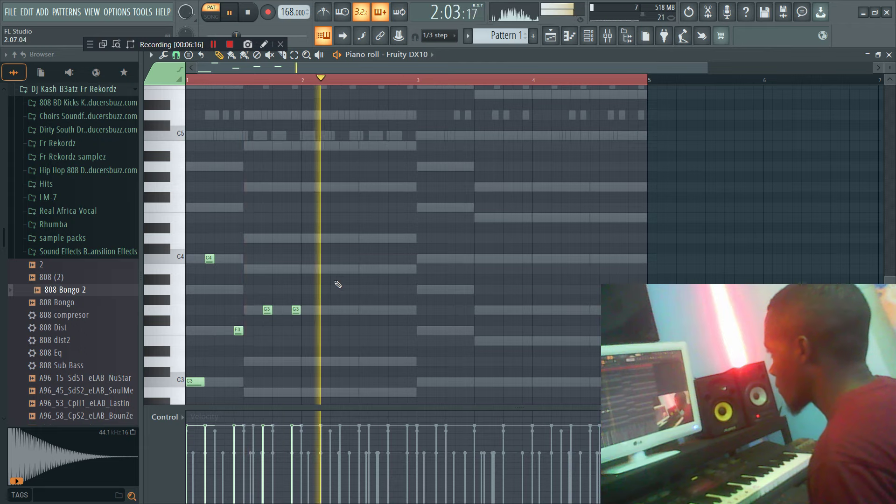
# Place three evenly spaced short G4 notes in bar 2 of the Fruity DX10 line and lower them one octave to G3.
pyautogui.moveTo(314, 265); pyautogui.dragTo(329, 269)
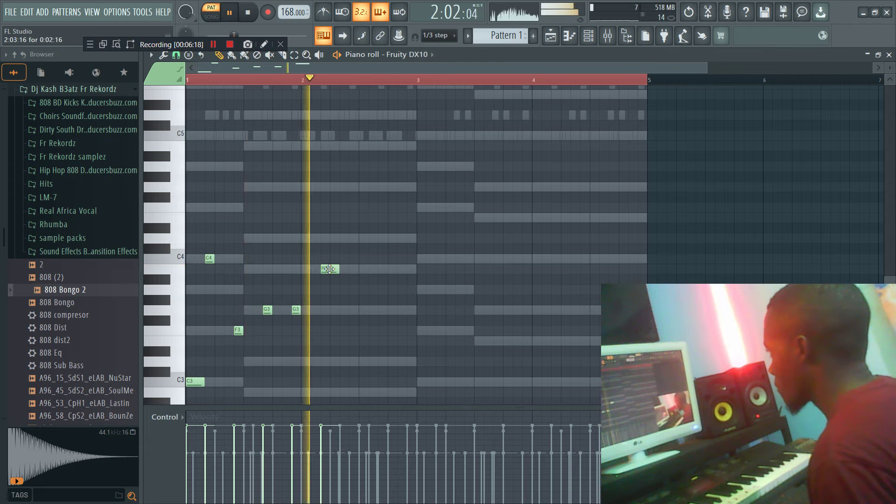
pyautogui.moveTo(338, 186); pyautogui.dragTo(329, 186)
pyautogui.click(352, 187)
pyautogui.click(380, 187)
pyautogui.moveTo(422, 236); pyautogui.dragTo(310, 146)
pyautogui.hotkey('ctrl', 'Down')
pyautogui.press('space')
# Add a short H3 at the end of bar 2 and short F3 and F4 notes at the start of bar 3.
pyautogui.scroll(-3, 322, 322)
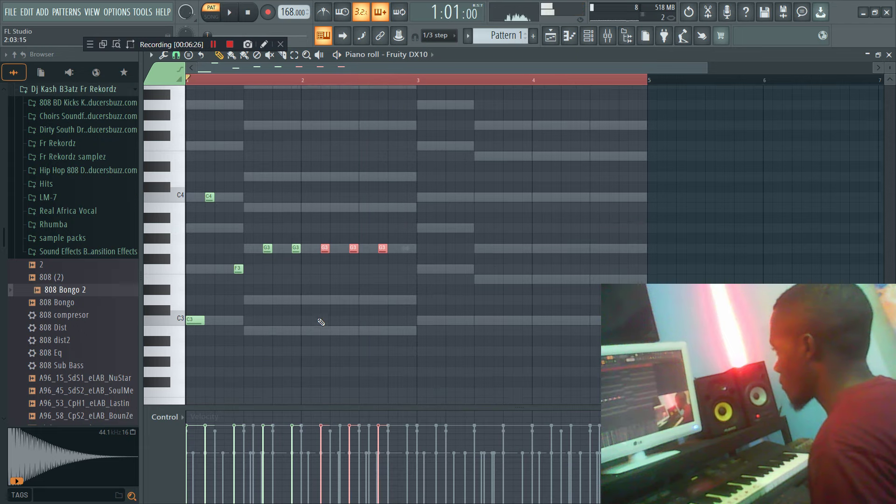
pyautogui.rightClick(314, 330)
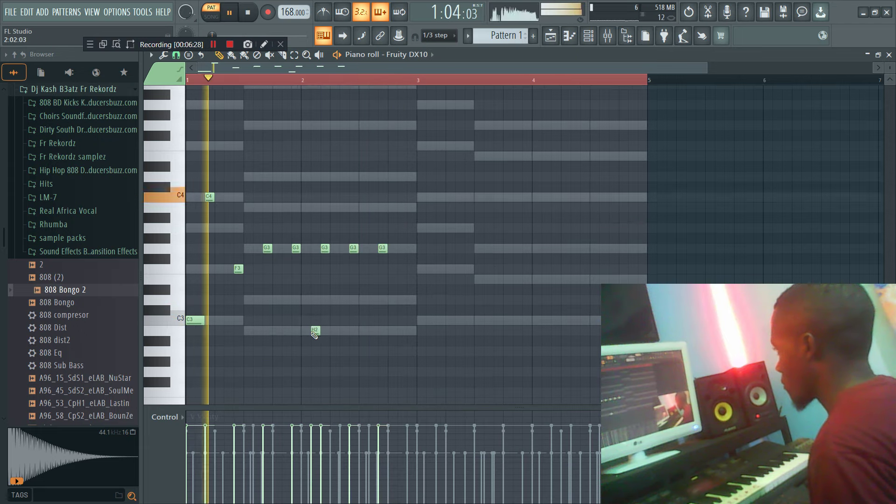
pyautogui.press('space')
pyautogui.click(422, 267)
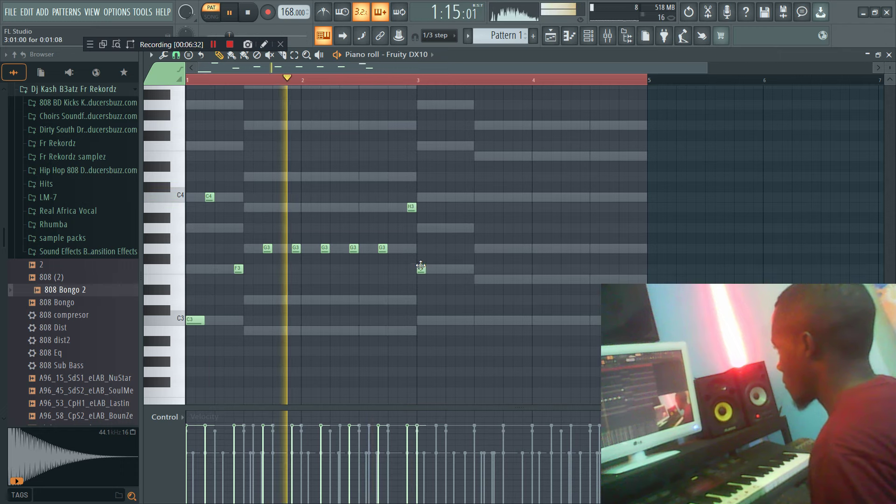
pyautogui.click(447, 146)
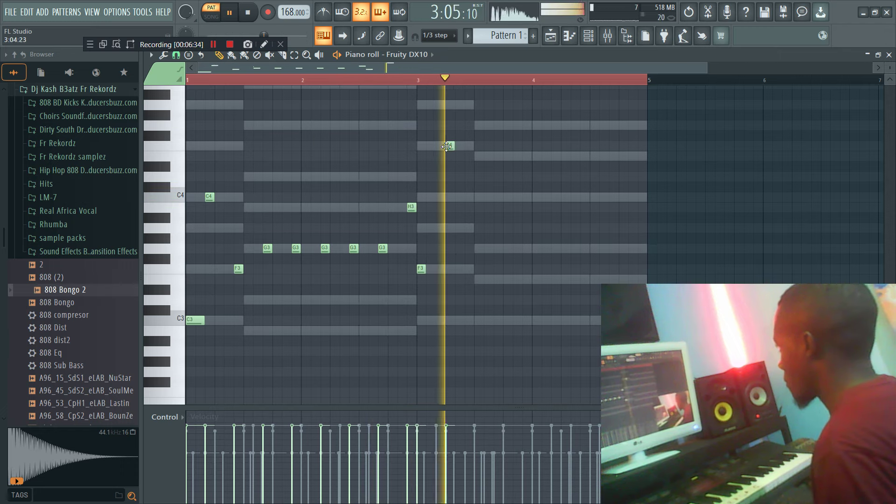
# Fill the rest of bars 3 and 4 of the Fruity DX10 line with seven evenly spaced short C4 notes.
pyautogui.press('space')
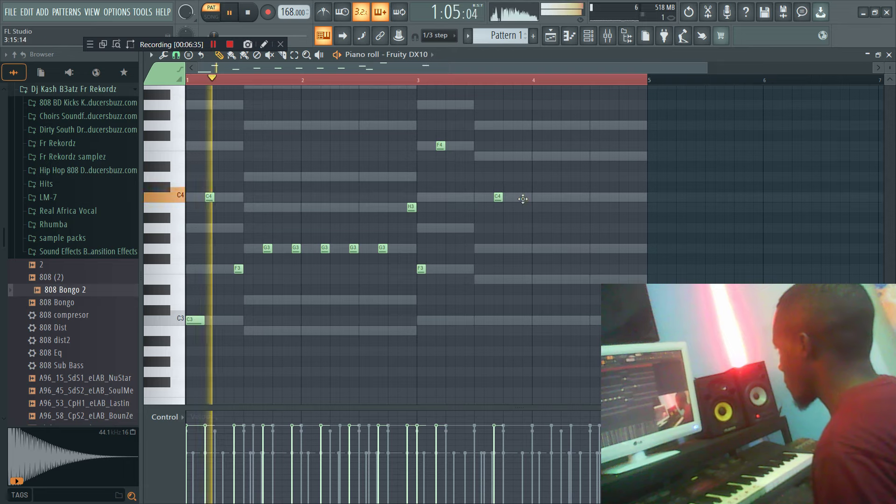
pyautogui.press('F6')
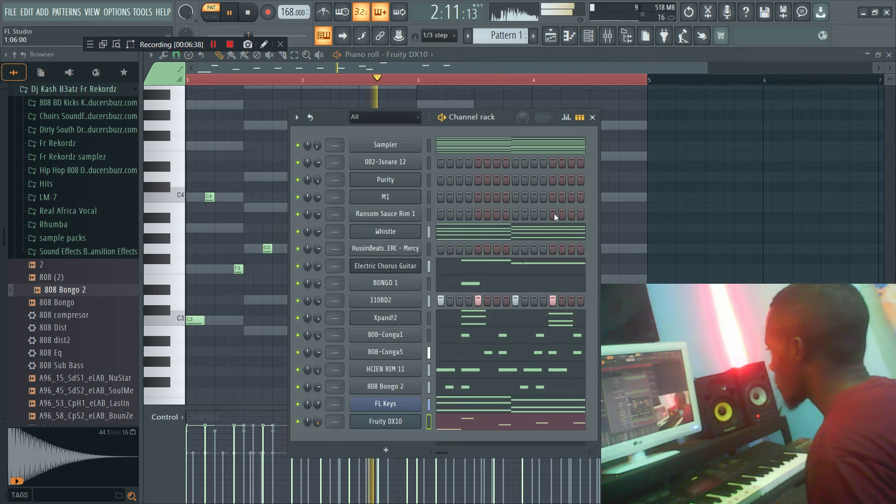
pyautogui.press('F6')
pyautogui.press('space')
pyautogui.press('space')
pyautogui.click(556, 196)
pyautogui.click(585, 197)
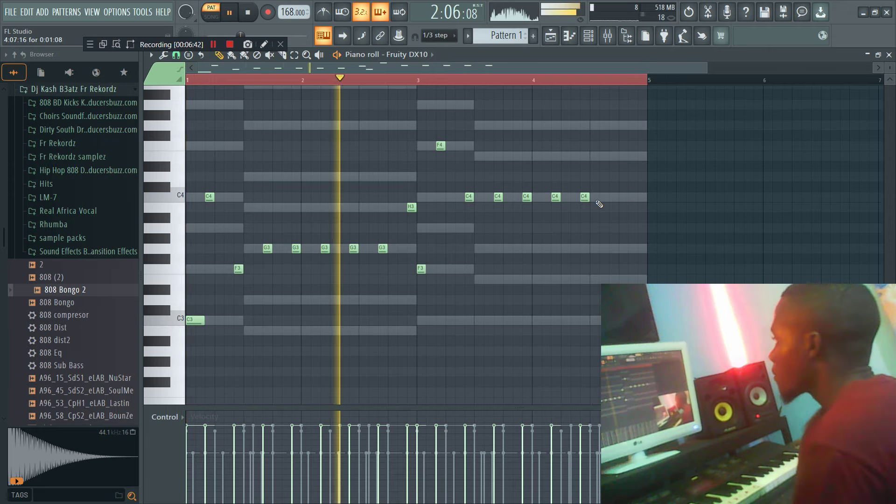
pyautogui.click(614, 196)
pyautogui.click(643, 196)
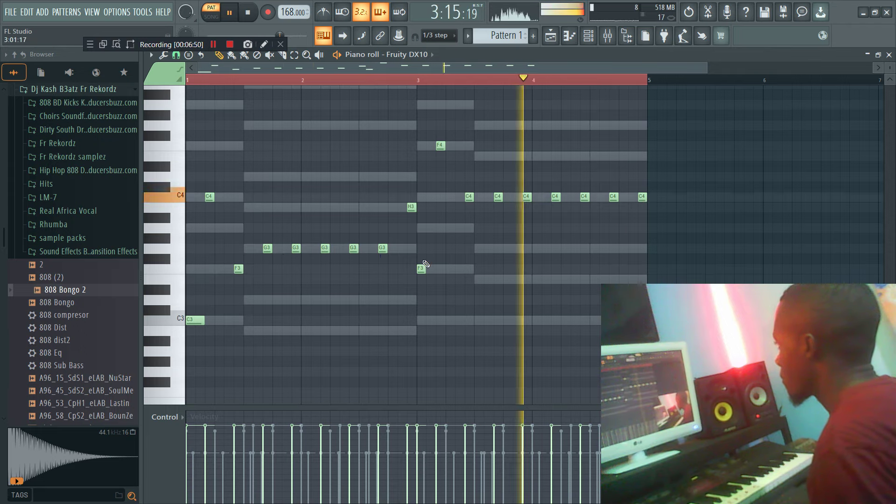
# Check the HCIEN RIM 11 sample settings, then audition snare, kick and percussion samples such as TV_SNARE, KICK LYZER and Greeze - Haunted Perc.
pyautogui.press('F6')
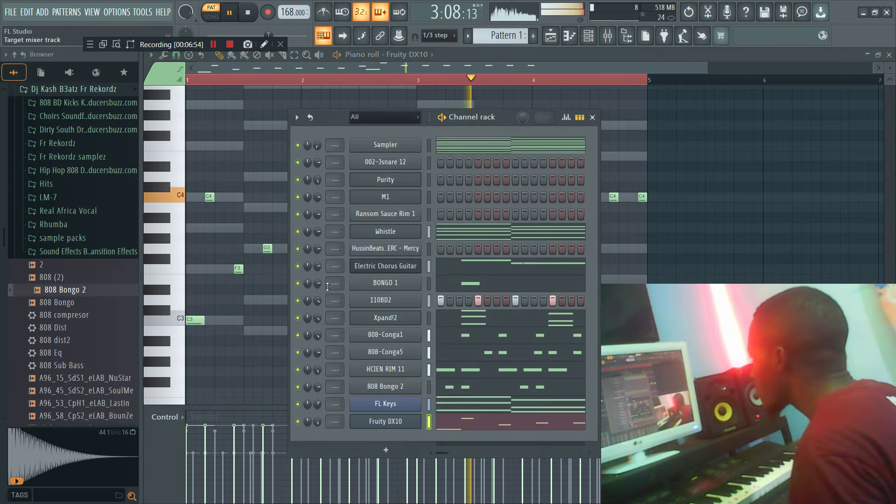
pyautogui.click(385, 371)
pyautogui.click(470, 131)
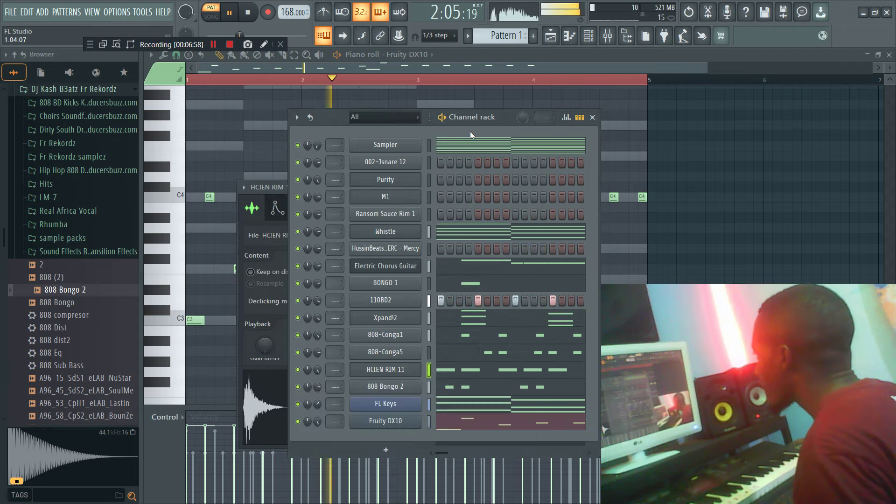
pyautogui.scroll(15, 113, 213)
pyautogui.click(64, 276)
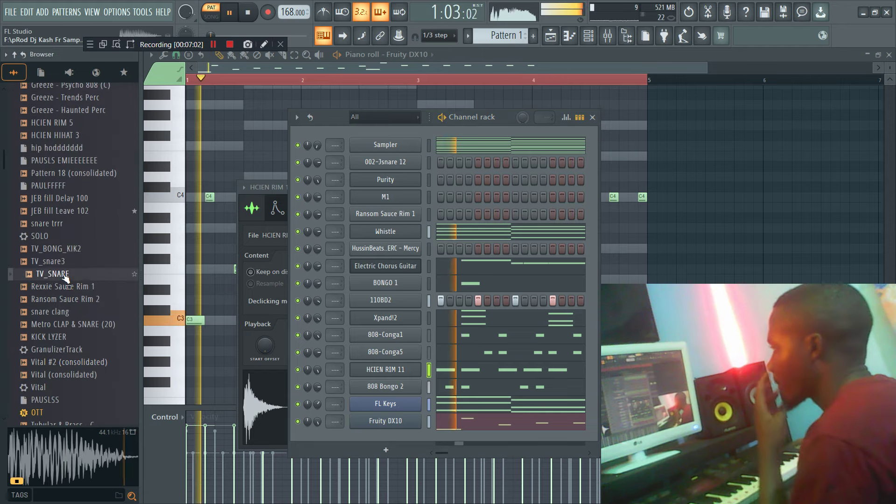
pyautogui.click(59, 262)
pyautogui.click(61, 224)
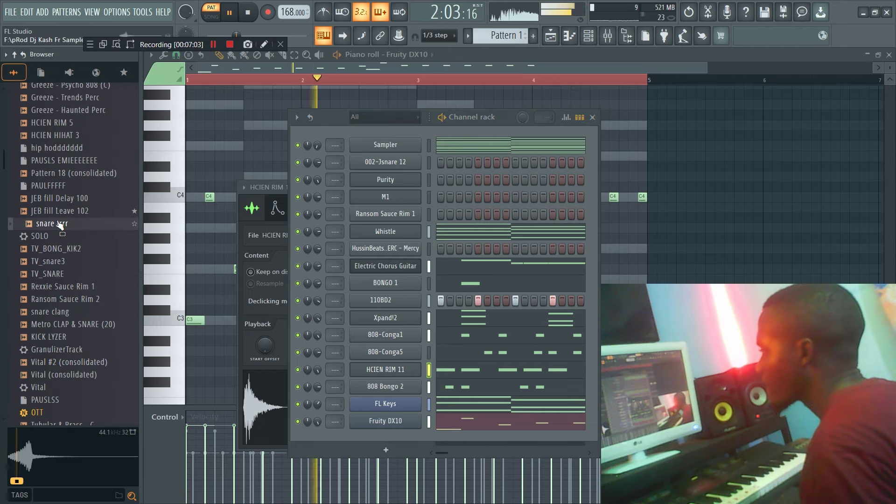
pyautogui.click(71, 337)
pyautogui.click(64, 314)
pyautogui.click(68, 338)
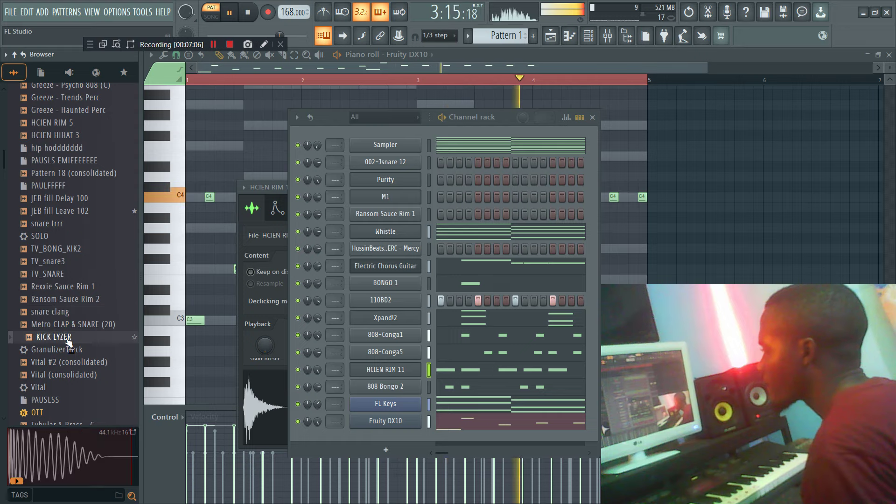
pyautogui.scroll(6, 80, 196)
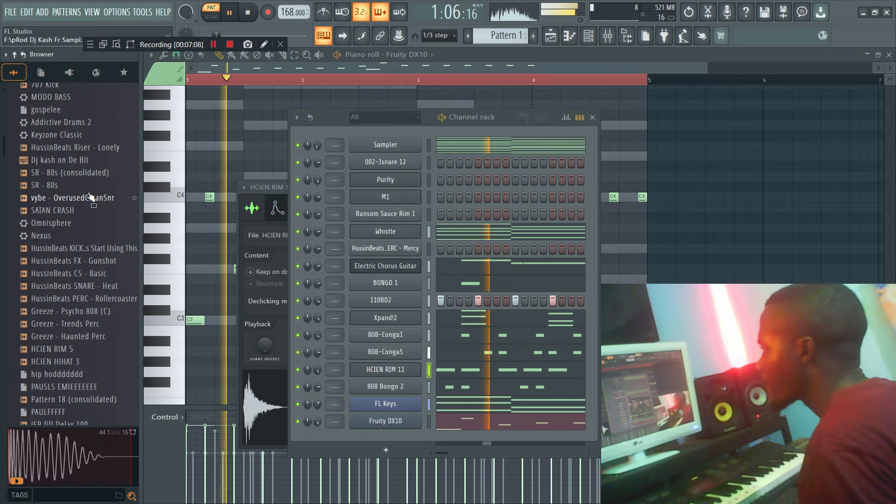
pyautogui.click(67, 161)
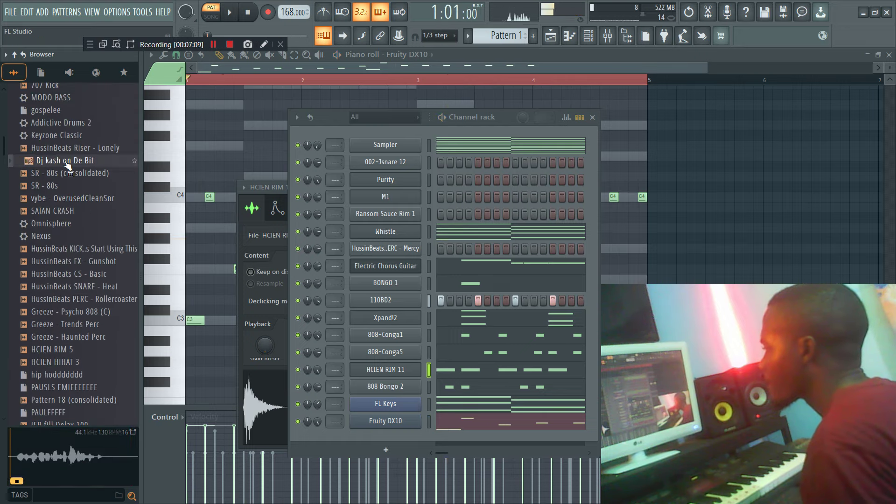
pyautogui.click(87, 324)
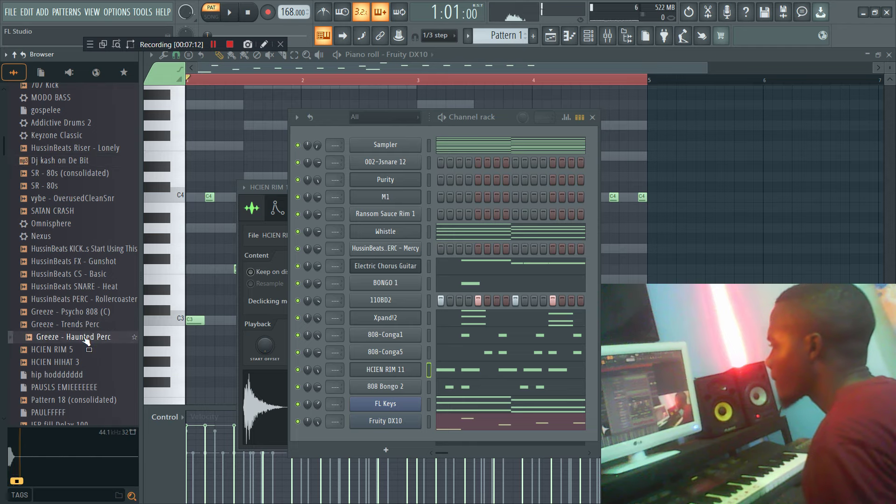
# Add the HCIEN RIM 5 sample as a new channel between 110BD2 and Xpand!2.
pyautogui.click(67, 351)
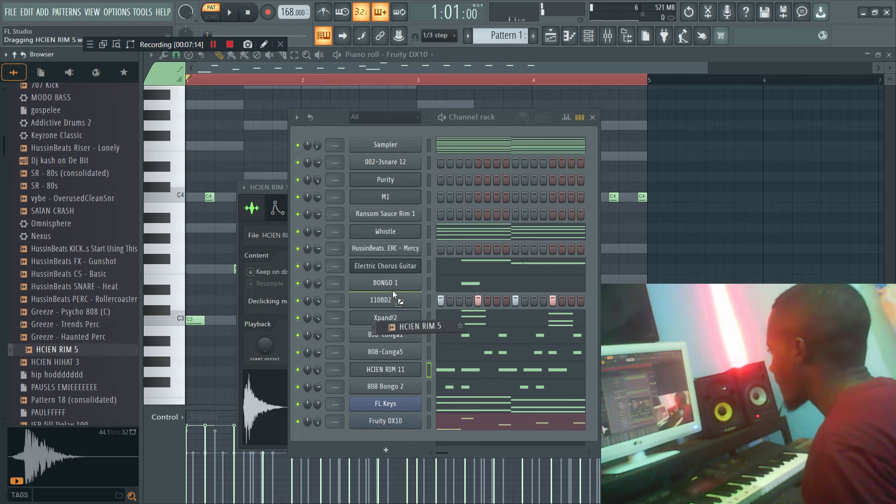
pyautogui.moveTo(394, 312); pyautogui.dragTo(394, 310)
pyautogui.press('space')
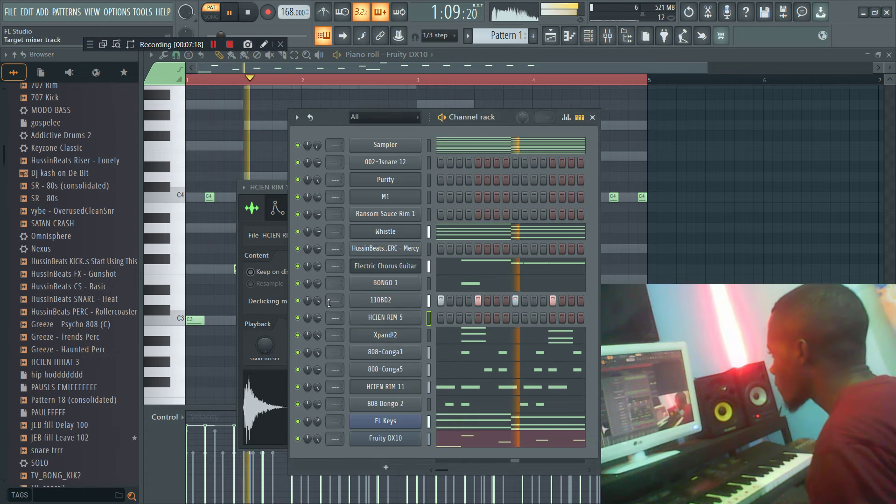
# Copy the HCIEN RIM 11 note pattern into the HCIEN RIM 5 channel and check that channel's sampler settings.
pyautogui.rightClick(420, 389)
pyautogui.click(560, 363)
pyautogui.rightClick(420, 317)
pyautogui.click(573, 338)
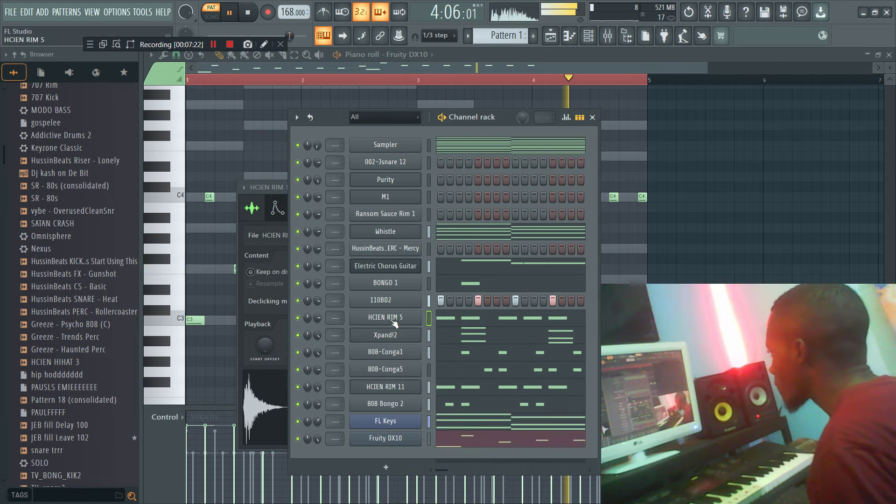
pyautogui.click(386, 318)
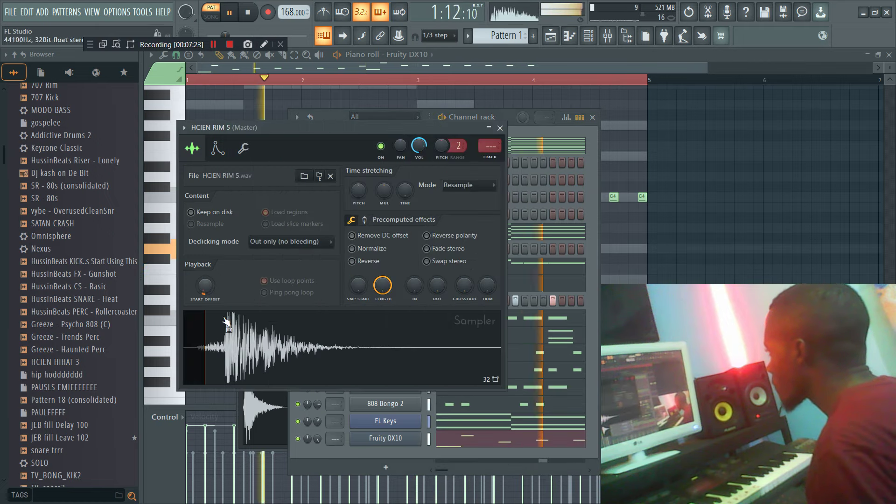
pyautogui.click(526, 134)
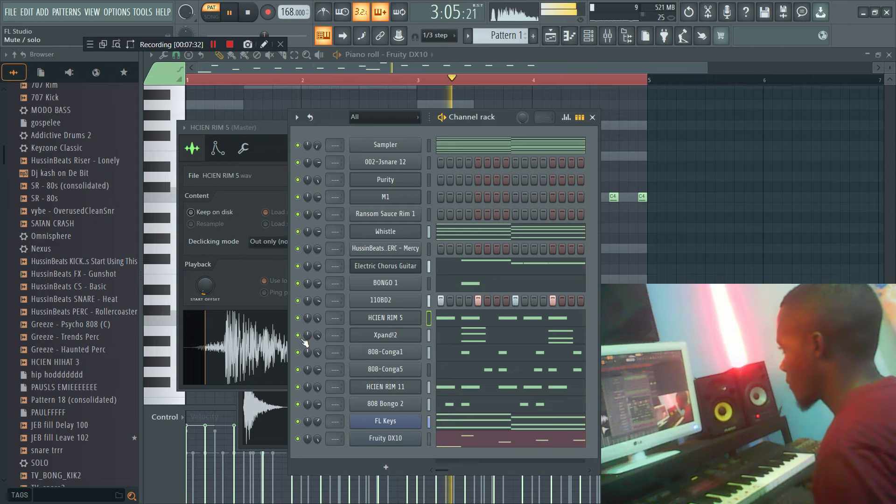
# Revoice the Xpand!2 chords by lowering their F5, G5 and A5 notes one octave, leaving the other chord notes in place.
pyautogui.click(484, 340)
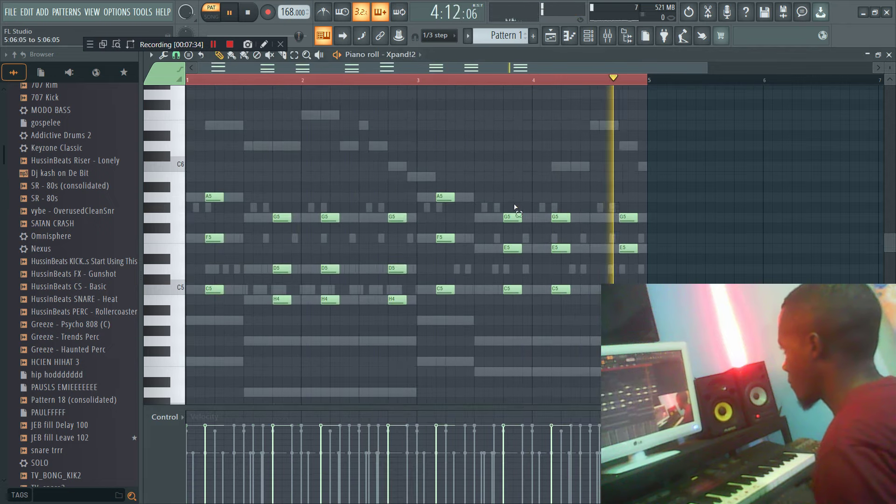
pyautogui.moveTo(685, 232); pyautogui.dragTo(193, 151)
pyautogui.hotkey('ctrl', 'Down')
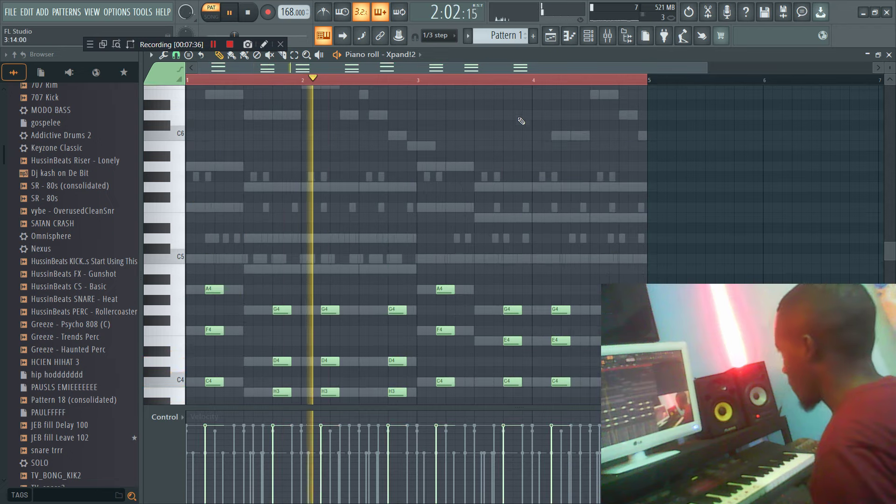
pyautogui.hotkey('ctrl', 'Up')
pyautogui.moveTo(684, 213); pyautogui.dragTo(192, 97)
pyautogui.hotkey('ctrl', 'Down')
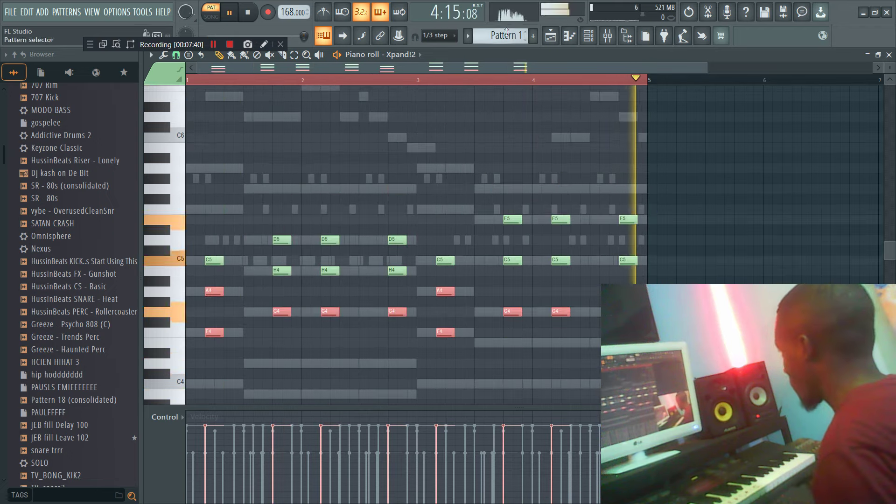
# Mute the Electric Chorus Guitar channel and save the project in a new project folder as ddddddd.
pyautogui.click(590, 37)
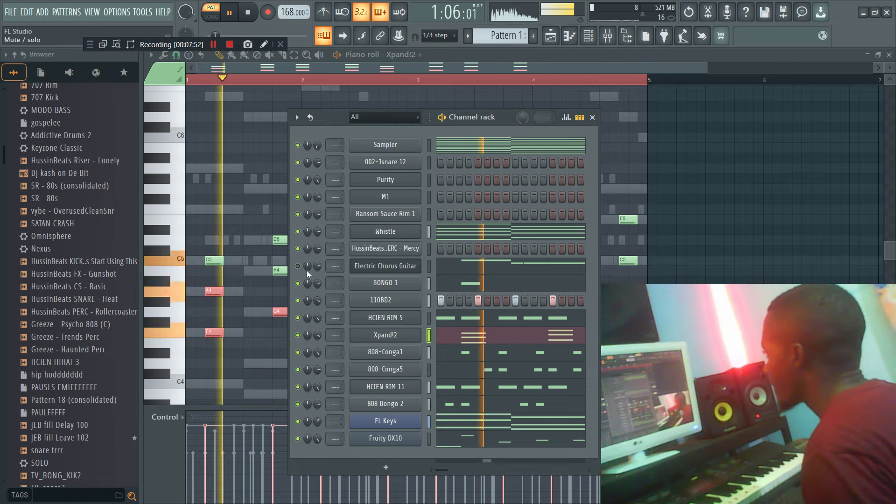
pyautogui.hotkey('ctrl', 's')
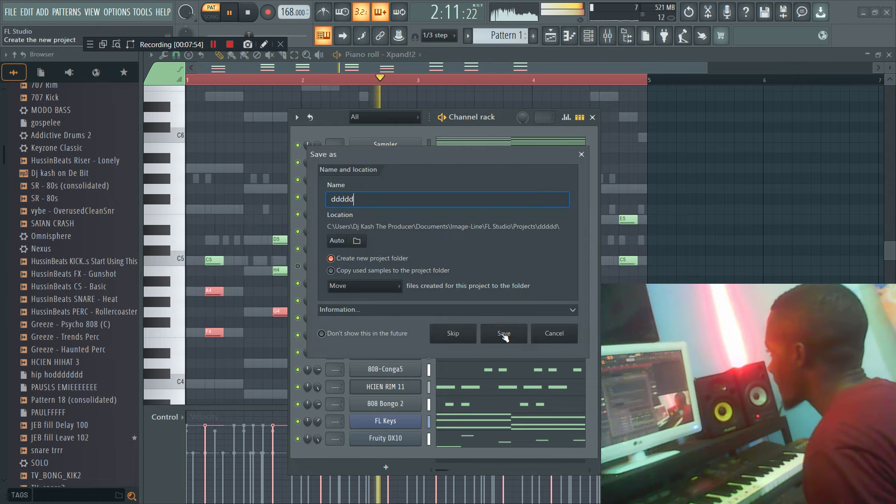
pyautogui.write('ddddddd')
pyautogui.click(506, 334)
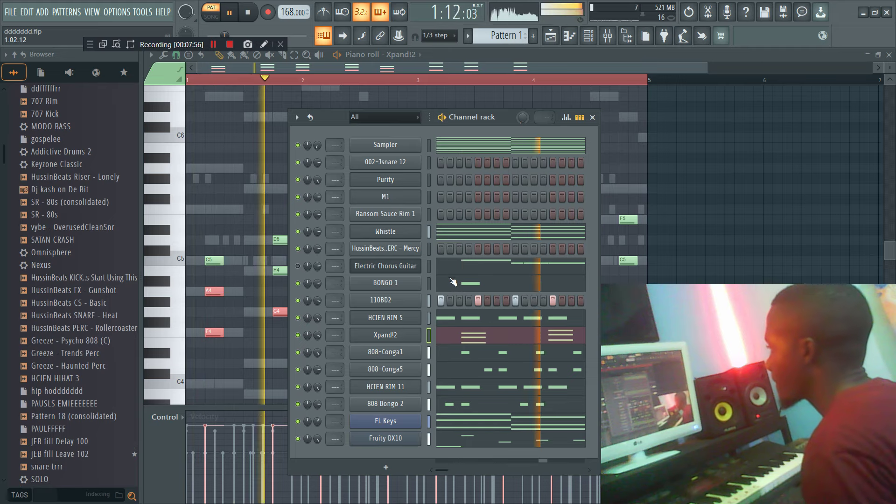
pyautogui.moveTo(319, 233); pyautogui.dragTo(330, 241)
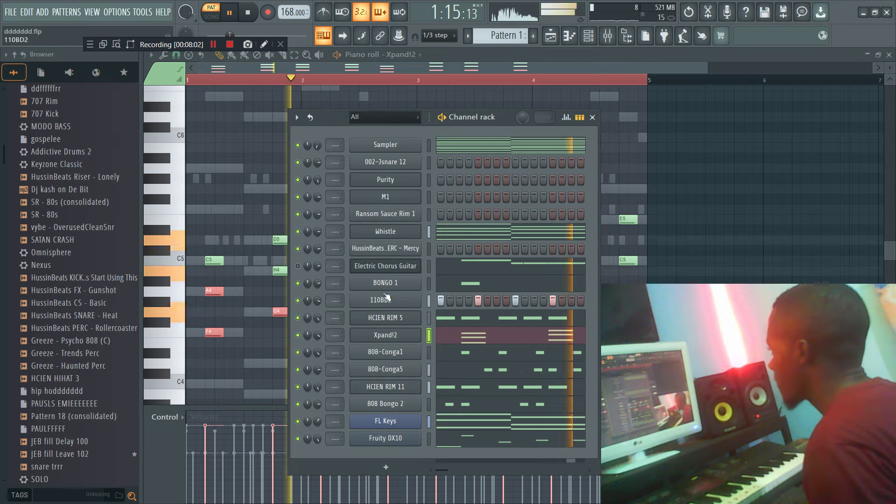
# Clone the Electric Chorus Guitar channel and load the Electric Guitar Clean preset from FLEX's General Midi Library into the copy.
pyautogui.rightClick(402, 265)
pyautogui.click(458, 372)
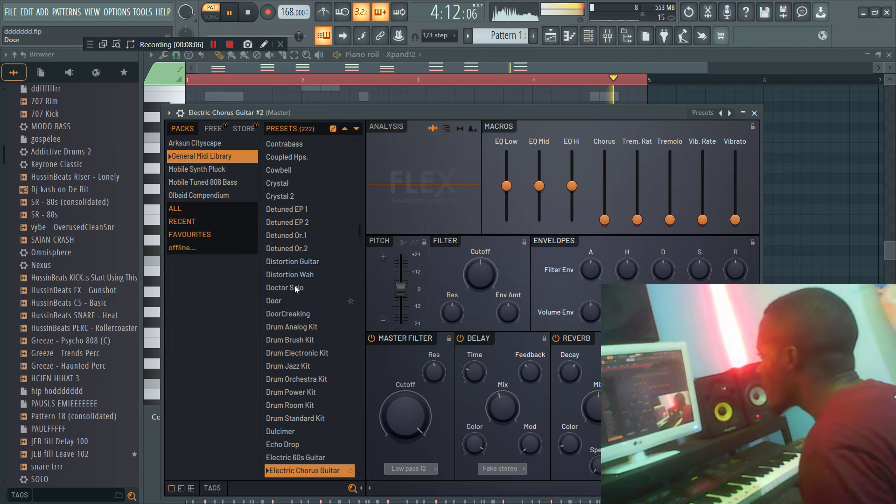
pyautogui.scroll(-4, 312, 359)
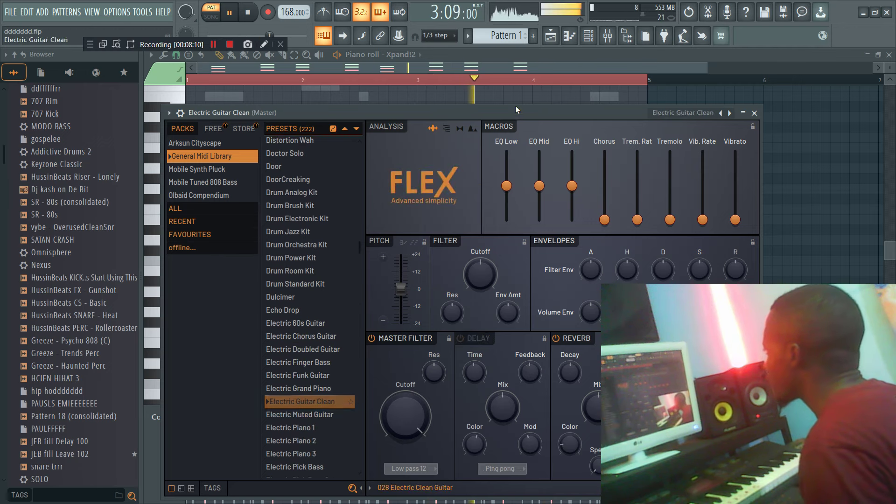
pyautogui.click(606, 39)
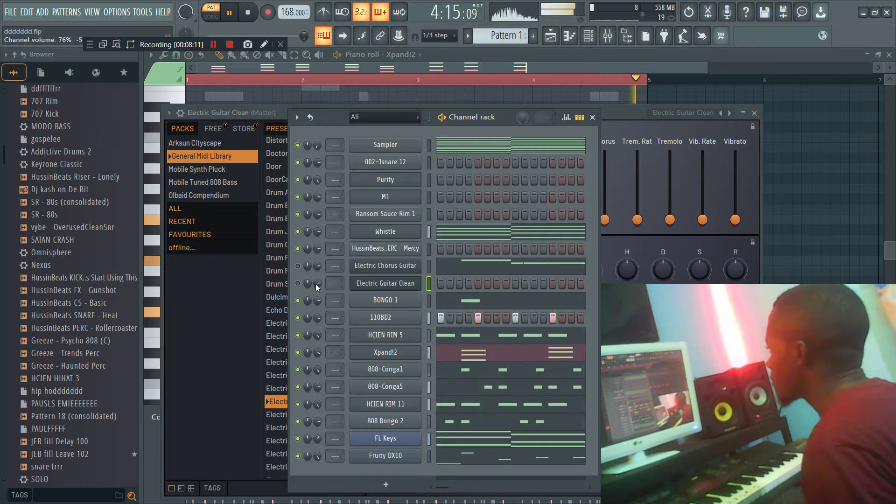
# Start an Electric Guitar Clean line in its piano roll with F3 at the beginning of bar 1 followed by G3.
pyautogui.rightClick(418, 282)
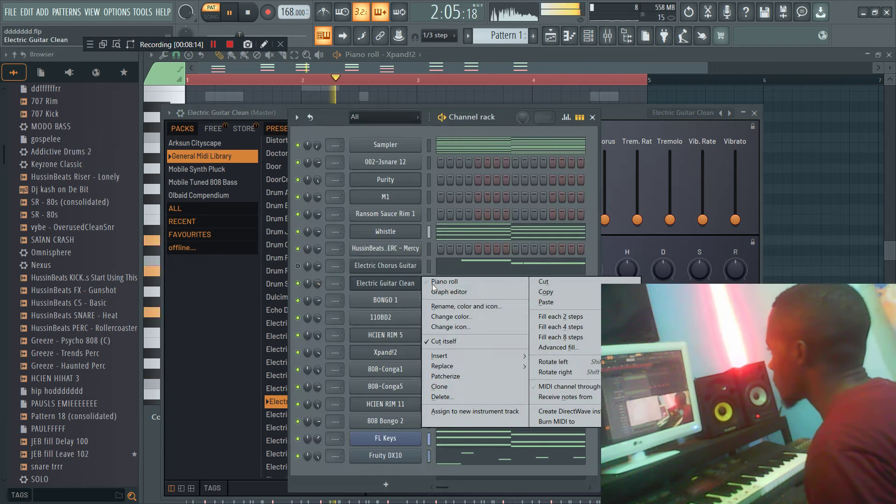
pyautogui.click(434, 286)
pyautogui.press('space')
pyautogui.click(215, 261)
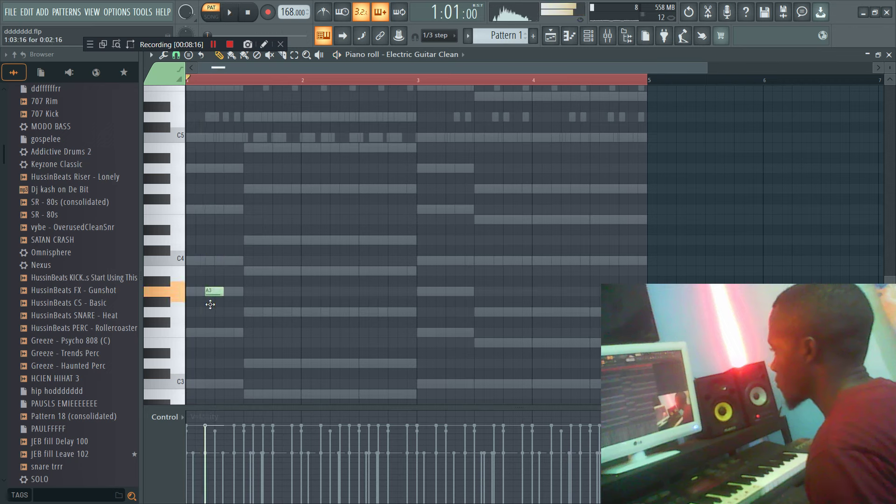
pyautogui.moveTo(210, 332); pyautogui.dragTo(193, 332)
pyautogui.click(206, 293)
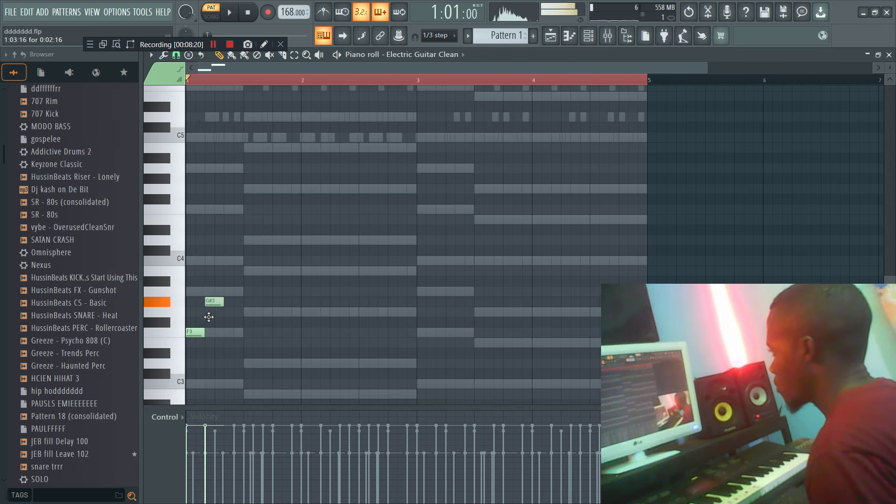
# Slightly lower the velocity of the two guitar notes and raise both one octave to F4 and G4.
pyautogui.moveTo(207, 437); pyautogui.dragTo(187, 433)
pyautogui.press('space')
pyautogui.hotkey('ctrl', 'Up')
pyautogui.press('space')
pyautogui.press('space')
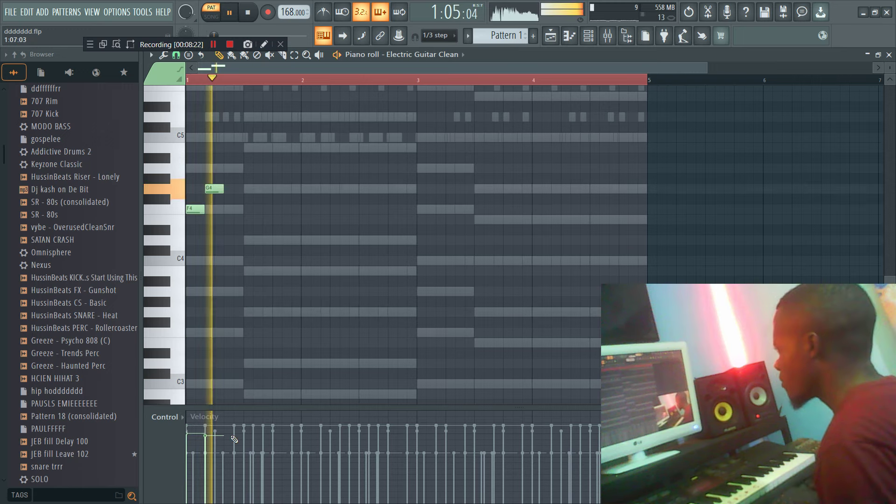
# Add another G4 guitar note just past the middle of bar 1 and play the phrase.
pyautogui.scroll(3, 228, 322)
pyautogui.press('space')
pyautogui.press('space')
pyautogui.press('space')
pyautogui.press('space')
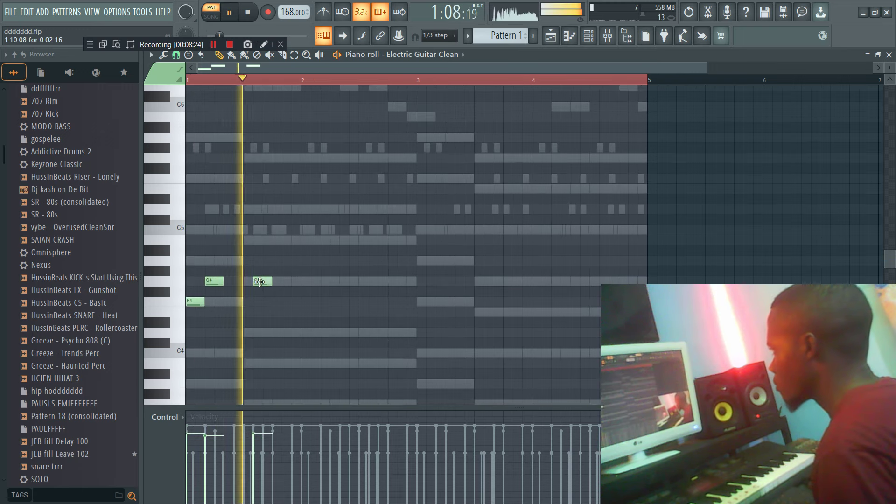
# Rearrange the bar 1 guitar phrase into F4 at the start, F4 just before mid-bar and G4 at mid-bar.
pyautogui.press('space')
pyautogui.click(254, 282)
pyautogui.press('space')
pyautogui.moveTo(255, 283); pyautogui.dragTo(215, 263)
pyautogui.press('space')
pyautogui.click(244, 281)
pyautogui.press('space')
pyautogui.rightClick(215, 268)
pyautogui.press('space')
pyautogui.press('space')
pyautogui.rightClick(202, 301)
pyautogui.press('space')
pyautogui.press('space')
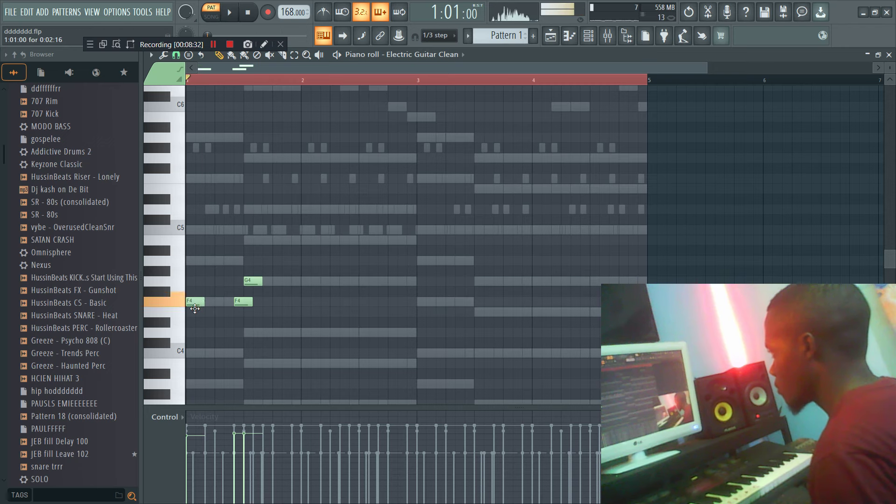
# Rework the guitar phrase into an opening E4, a G4 right after it and the mid-bar G4, deleting the F4 before mid-bar.
pyautogui.click(205, 302)
pyautogui.press('space')
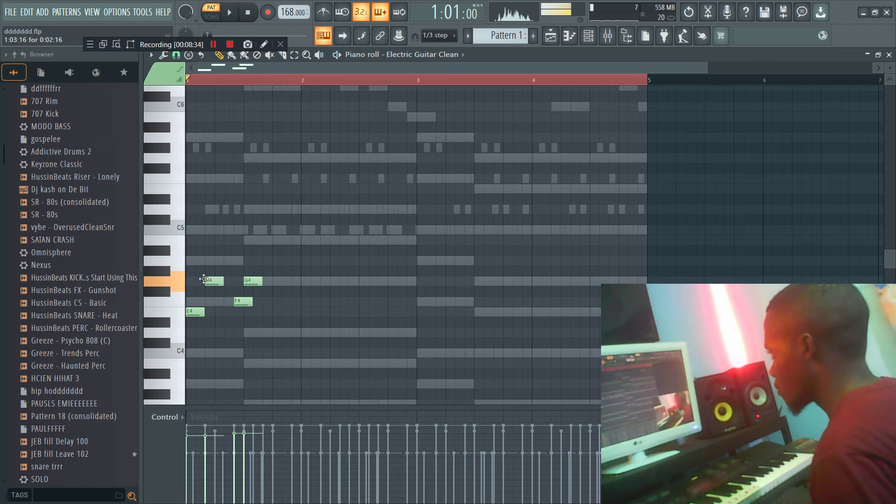
pyautogui.rightClick(241, 299)
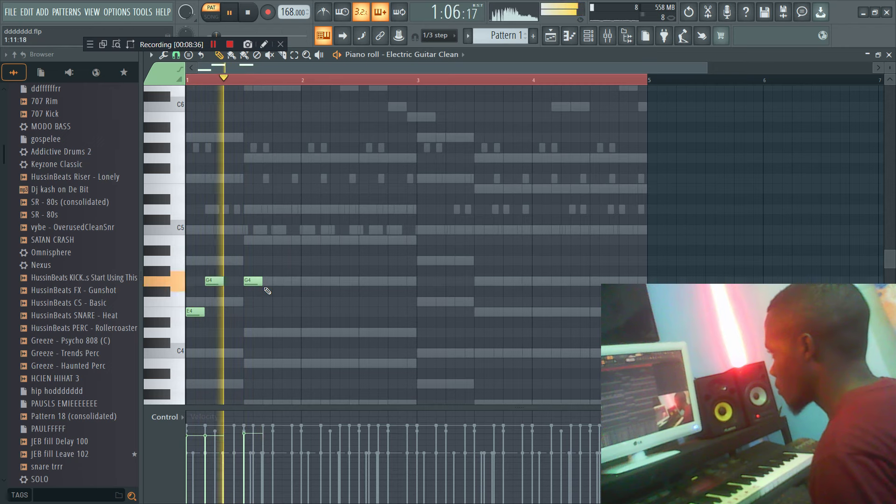
# Move the mid-bar G4 guitar note just before mid-bar as a short note and add a short E4 at mid-bar.
pyautogui.press('space')
pyautogui.moveTo(249, 281); pyautogui.dragTo(251, 311)
pyautogui.press('space')
pyautogui.press('space')
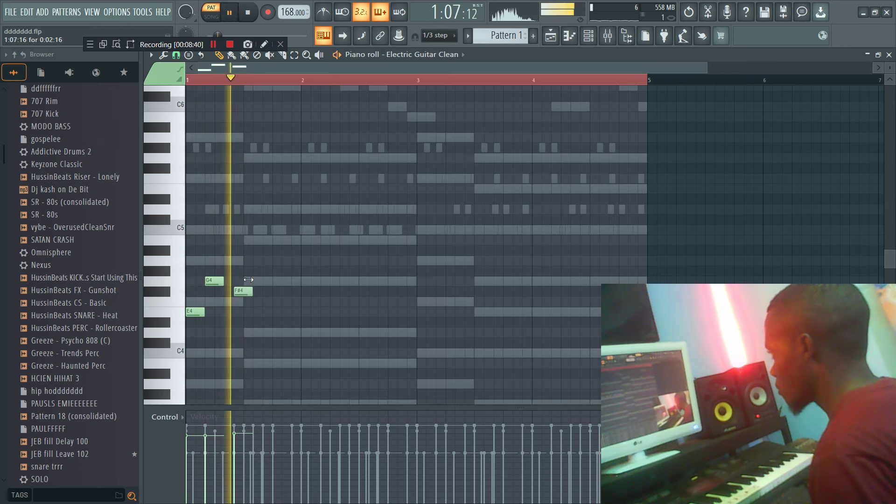
pyautogui.press('space')
pyautogui.moveTo(252, 281); pyautogui.dragTo(243, 282)
pyautogui.press('space')
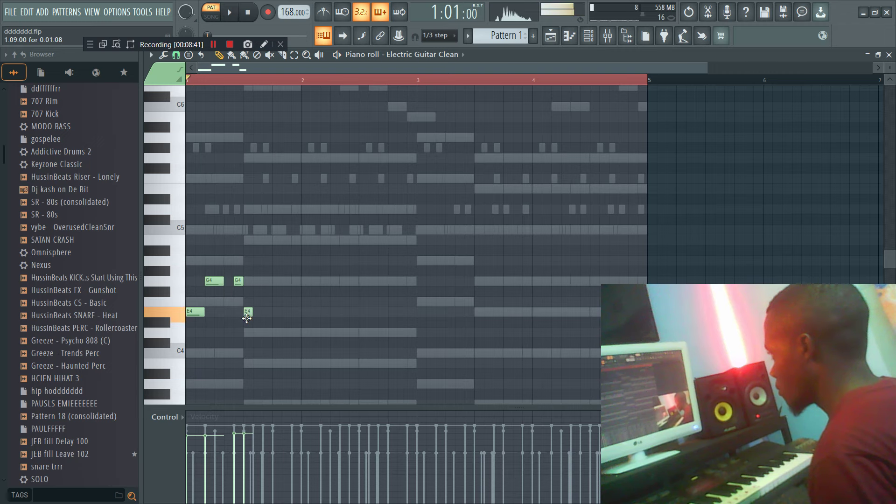
# Add a G4 after the mid-bar E4 in bar 1, lengthen that E4, and play the guitar phrase.
pyautogui.click(265, 281)
pyautogui.press('space')
pyautogui.press('space')
pyautogui.moveTo(251, 312); pyautogui.dragTo(261, 313)
pyautogui.press('space')
pyautogui.press('space')
pyautogui.click(294, 281)
pyautogui.rightClick(296, 282)
pyautogui.press('space')
pyautogui.press('space')
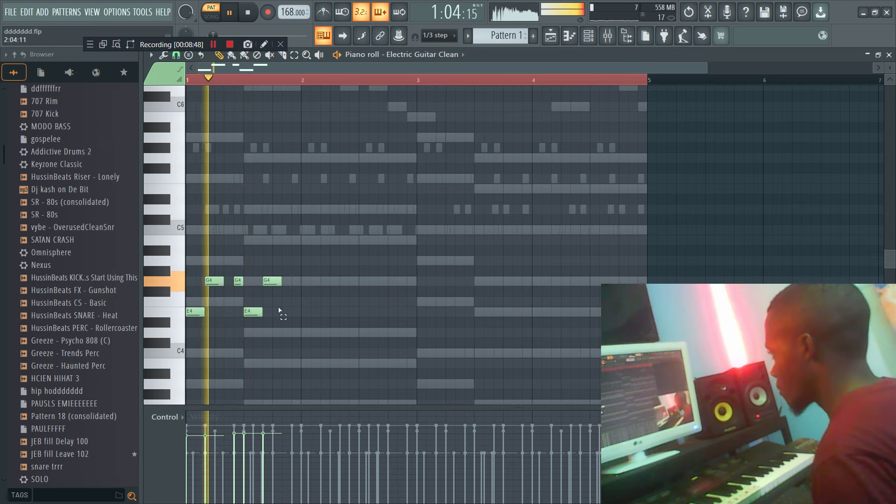
# Duplicate the bar 1 guitar phrase into bar 2 and add a short G4 at the end of each bar.
pyautogui.moveTo(325, 245); pyautogui.dragTo(191, 315)
pyautogui.hotkey('ctrl', 'b')
pyautogui.moveTo(449, 346); pyautogui.dragTo(189, 254)
pyautogui.press('space')
pyautogui.press('space')
pyautogui.click(296, 281)
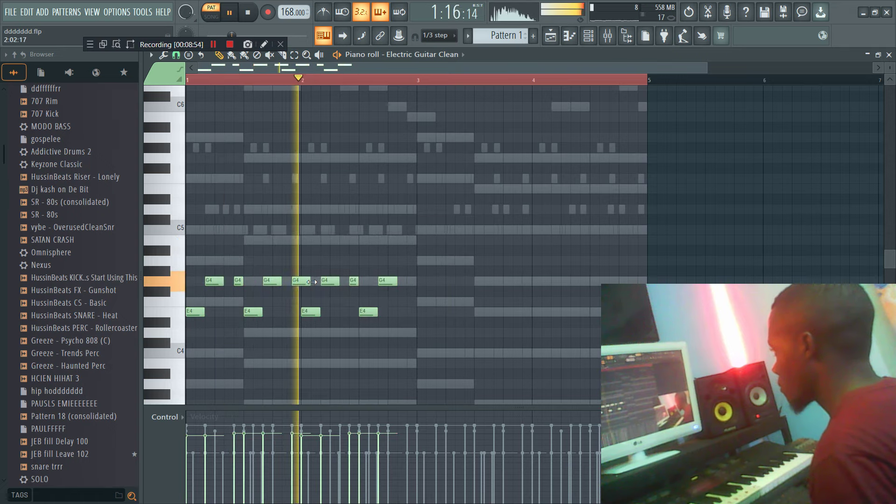
pyautogui.click(410, 281)
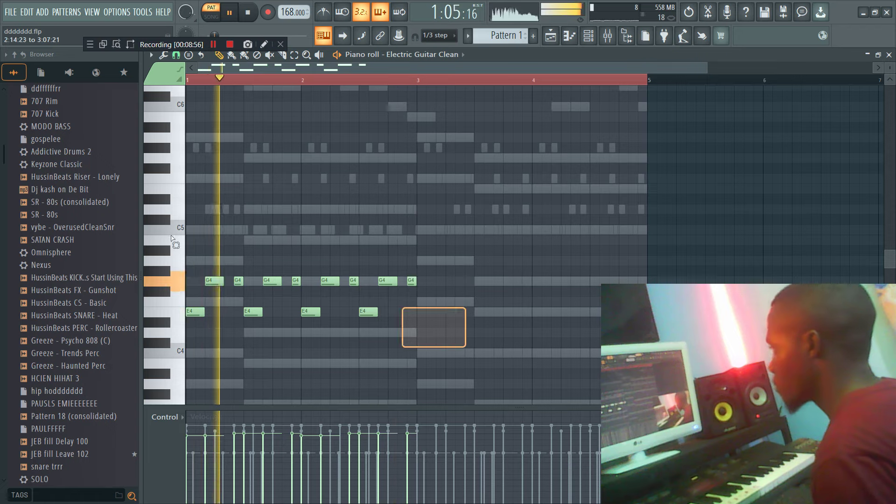
# Duplicate the two-bar guitar phrase into bars 3 and 4, and raise all its notes one octave to E5 and G5.
pyautogui.hotkey('ctrl', 'a')
pyautogui.hotkey('ctrl', 'b')
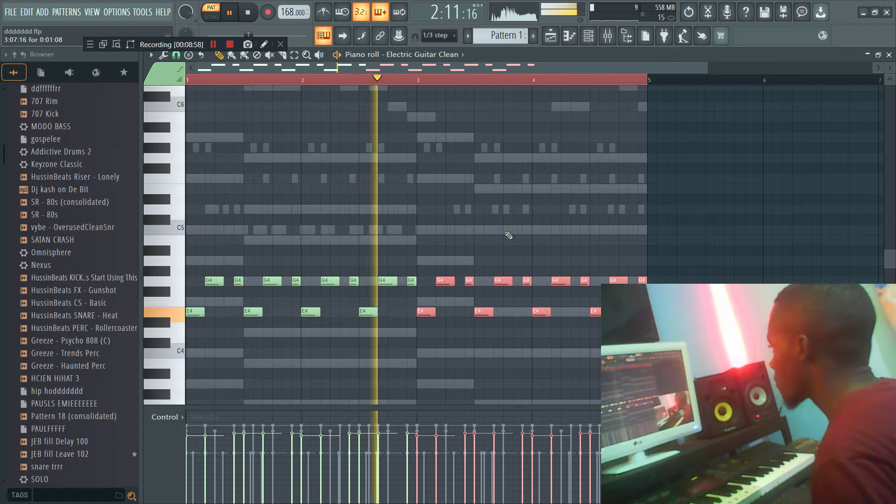
pyautogui.hotkey('ctrl', 'a')
pyautogui.hotkey('ctrl', 'Up')
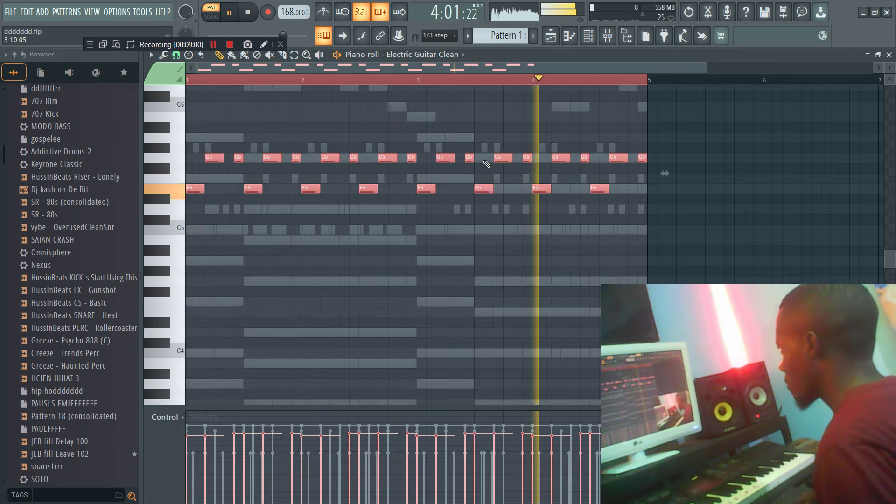
# Switch the Electric Guitar Clean channel to the Electric Muted Guitar preset from the General Midi Library.
pyautogui.press('F6')
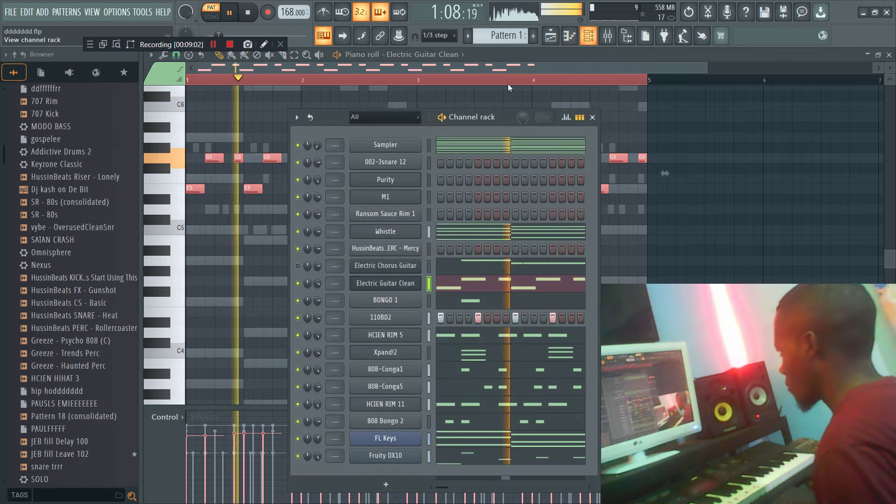
pyautogui.click(362, 282)
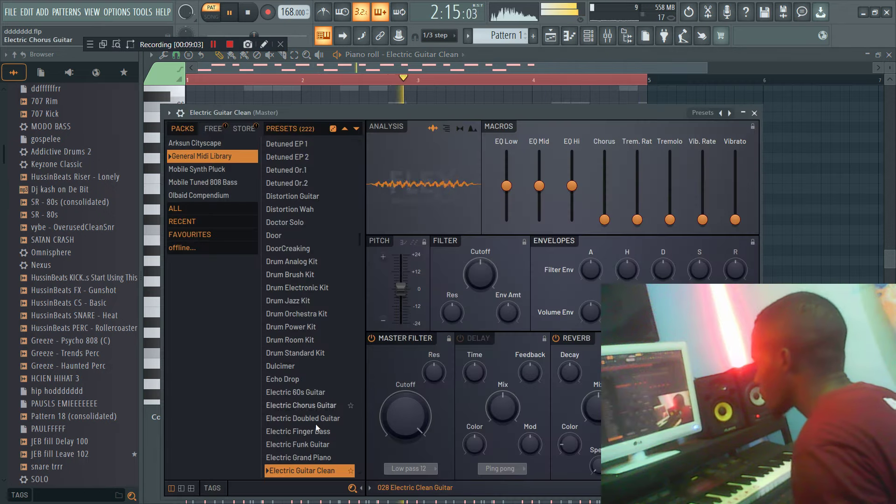
pyautogui.scroll(-1, 318, 427)
pyautogui.click(321, 440)
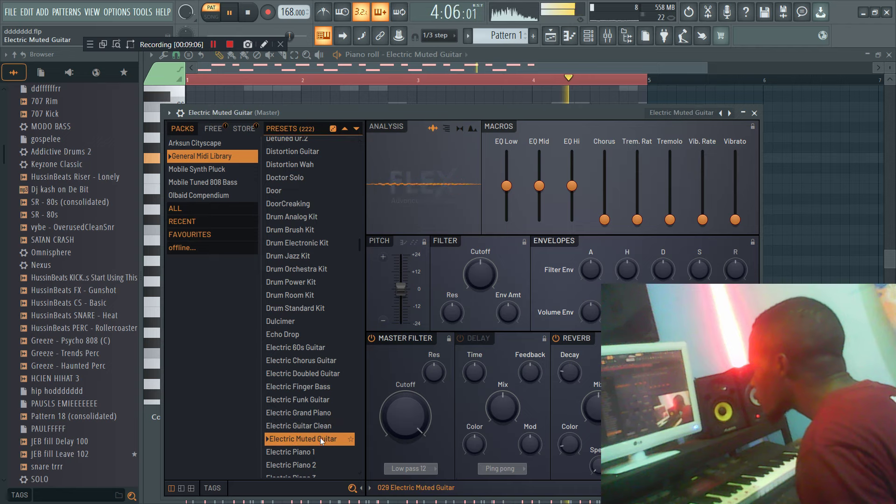
# Raise the Electric Muted Guitar notes from E4 and G4 to E5 and G5, and bring the Electric Chorus Guitar channel back in.
pyautogui.click(589, 35)
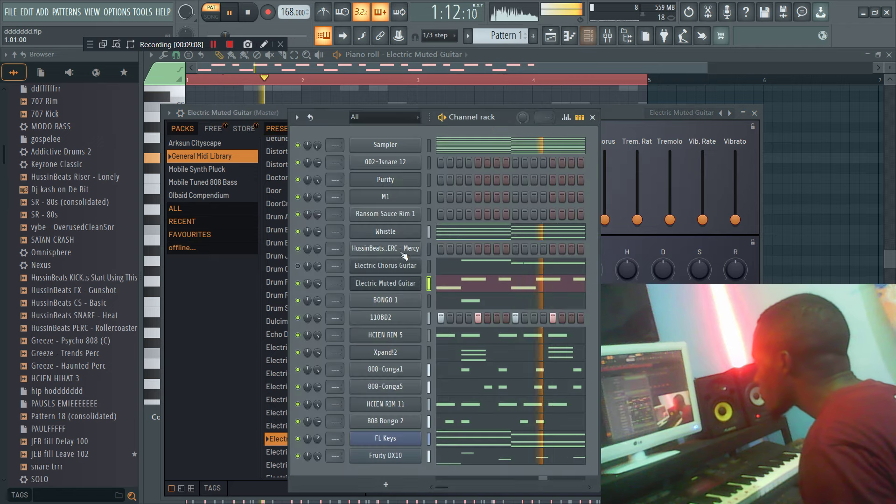
pyautogui.click(450, 279)
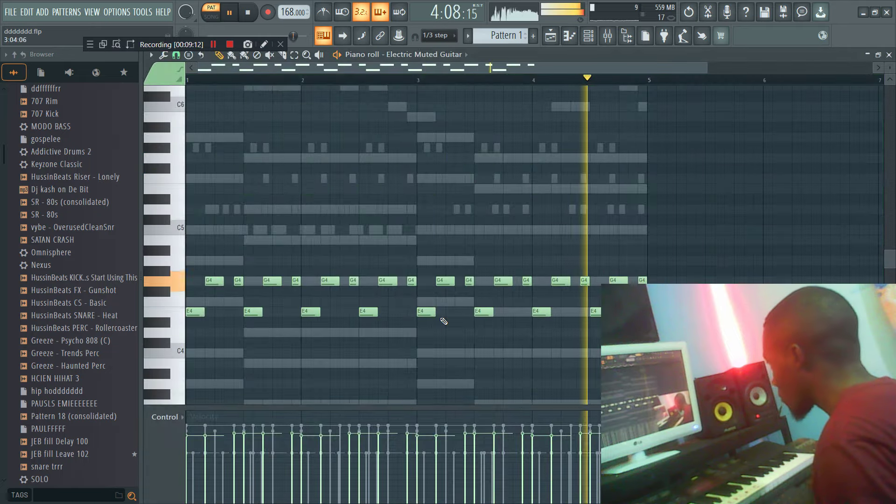
pyautogui.hotkey('ctrl', 'Up')
pyautogui.click(589, 36)
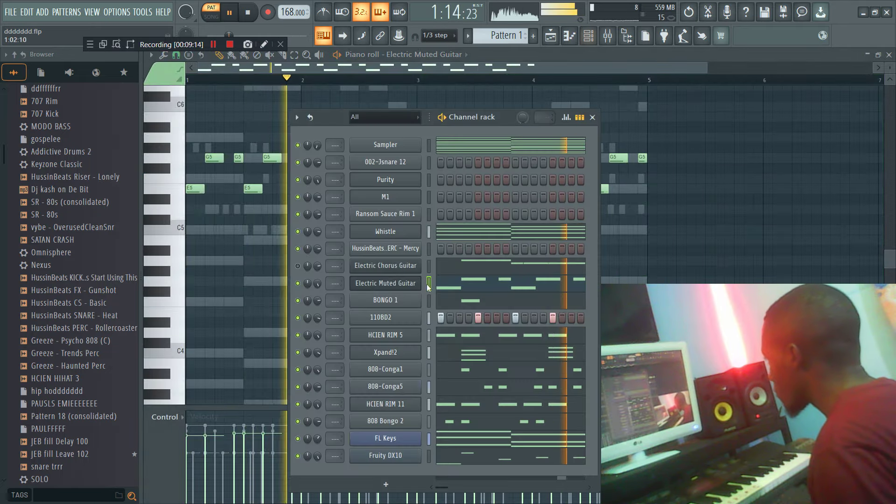
pyautogui.rightClick(298, 266)
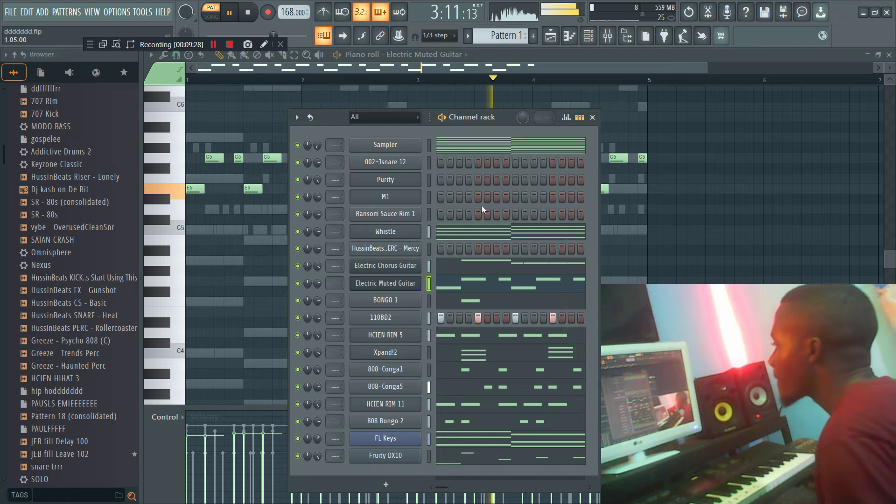
# Mute FL Keys, play the Fruity DX10 line and add a short A3 just before the last note of bar 2.
pyautogui.click(298, 439)
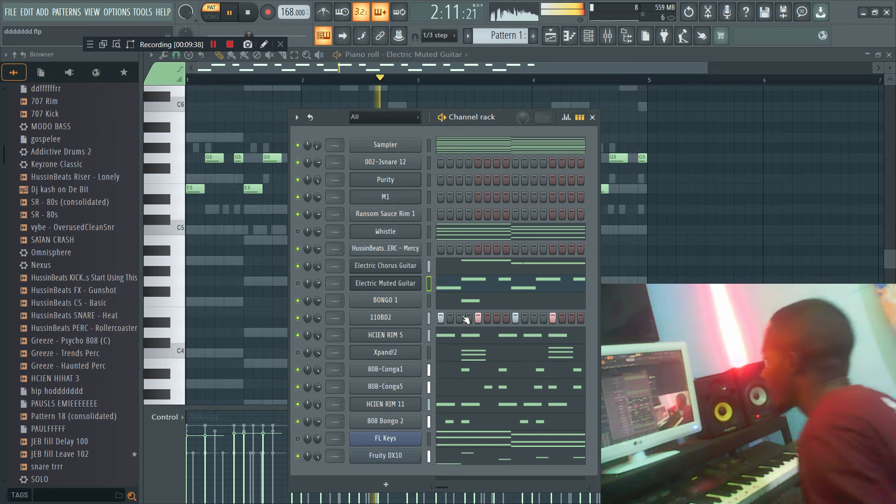
pyautogui.click(503, 464)
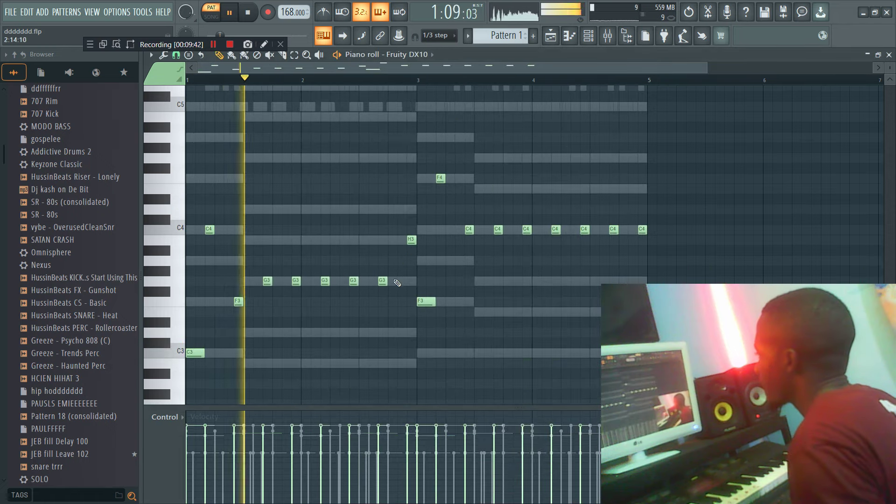
pyautogui.press('space')
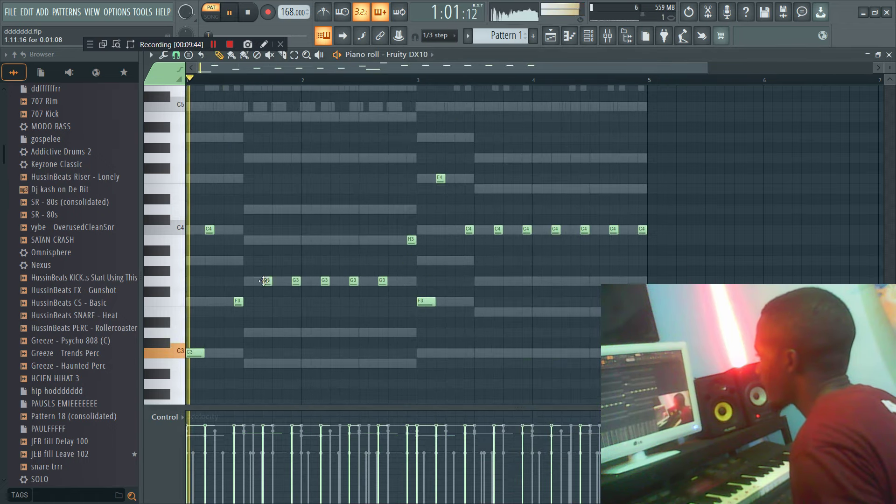
pyautogui.press('space')
pyautogui.press('space')
pyautogui.press('space')
pyautogui.press('space')
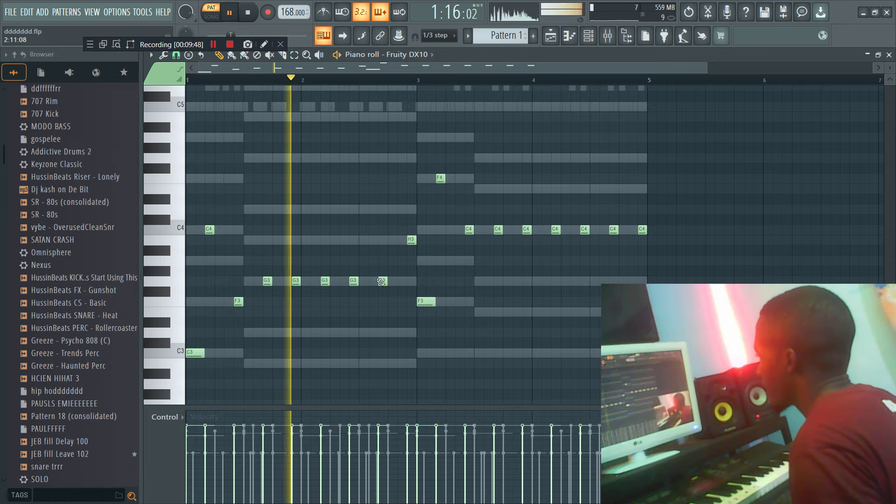
pyautogui.click(402, 260)
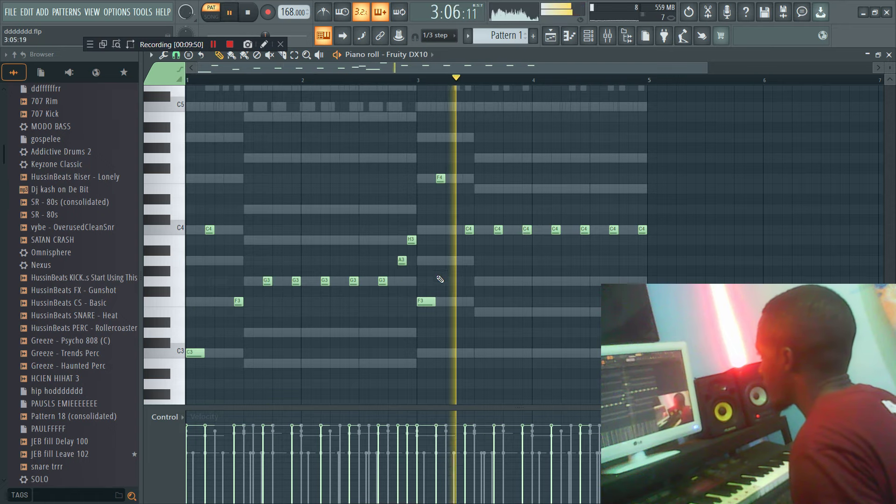
# Save the project and clone the Xpand!2 channel.
pyautogui.press('F6')
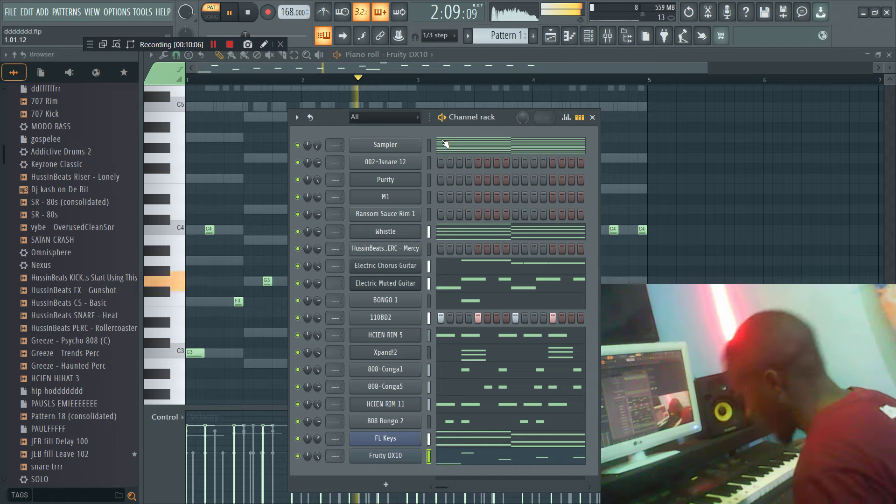
pyautogui.hotkey('ctrl', 's')
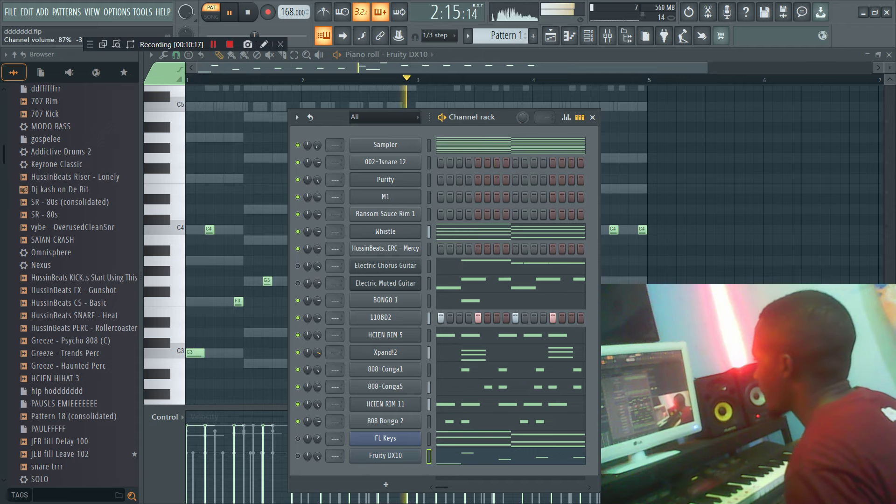
pyautogui.rightClick(382, 354)
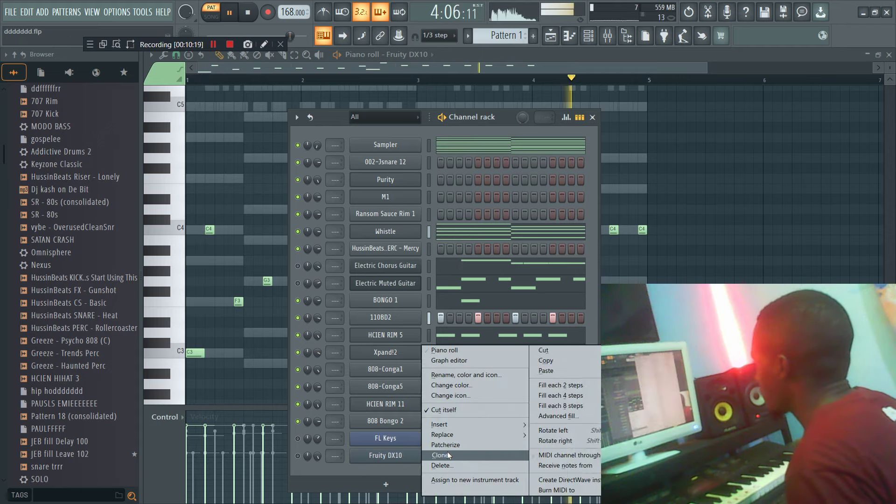
pyautogui.click(447, 453)
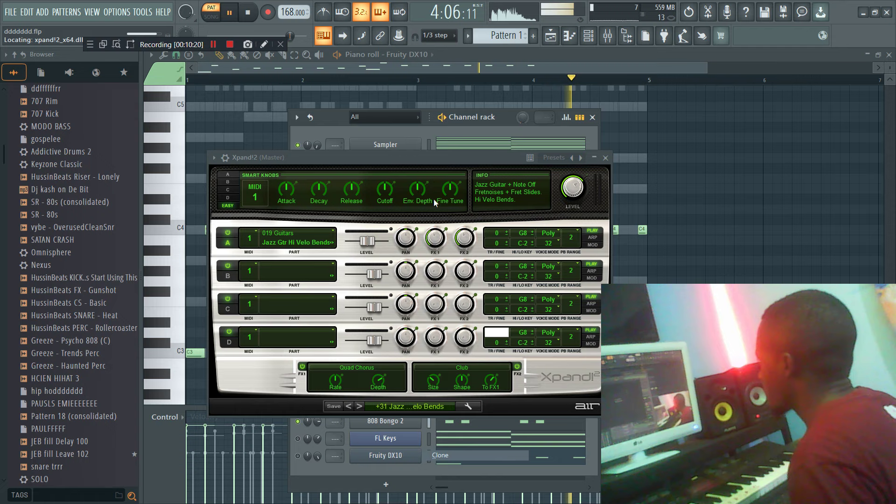
# Look through the Strings and Guitars preset categories of the cloned Xpand!2, keeping its current preset.
pyautogui.click(408, 410)
pyautogui.moveTo(411, 408)
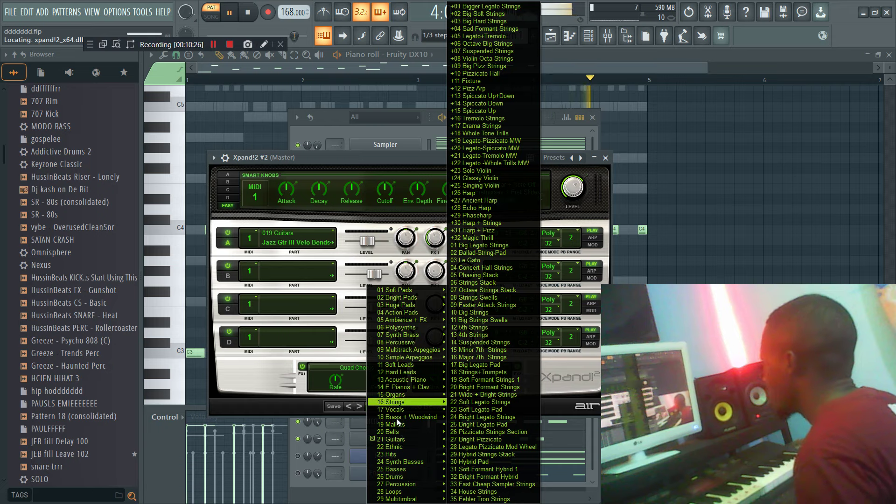
pyautogui.moveTo(408, 439)
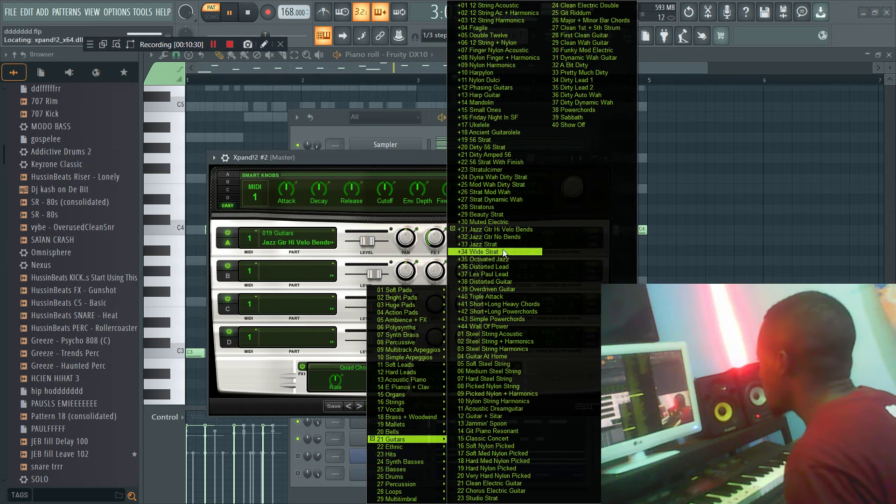
pyautogui.click(391, 134)
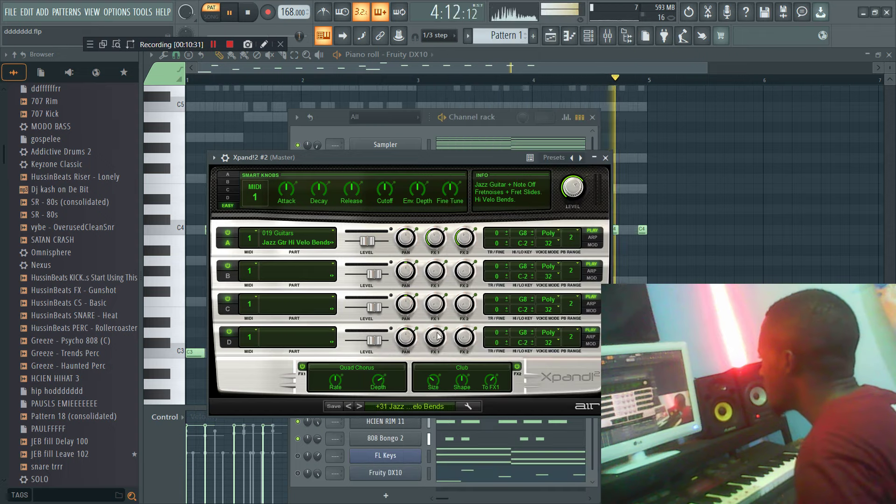
pyautogui.click(433, 132)
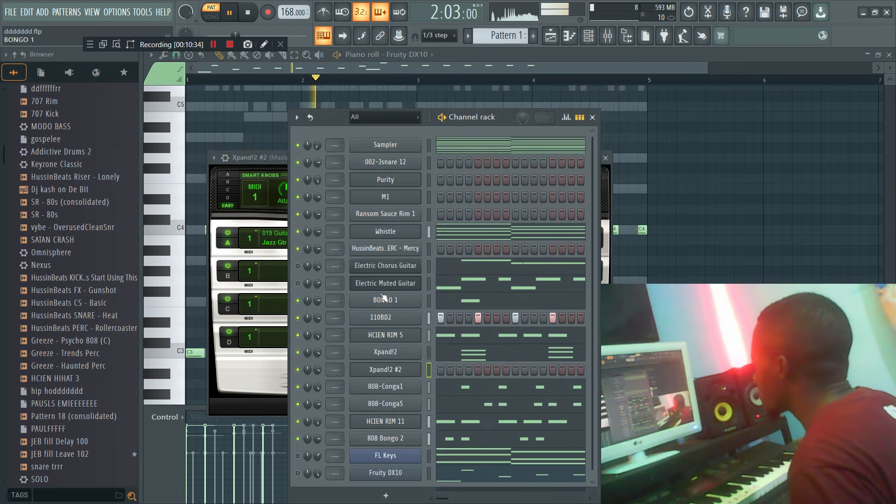
# Clone the Electric Muted Guitar channel, move its plugin window clear of the channel rack and unmute the clone.
pyautogui.rightClick(385, 284)
pyautogui.click(451, 388)
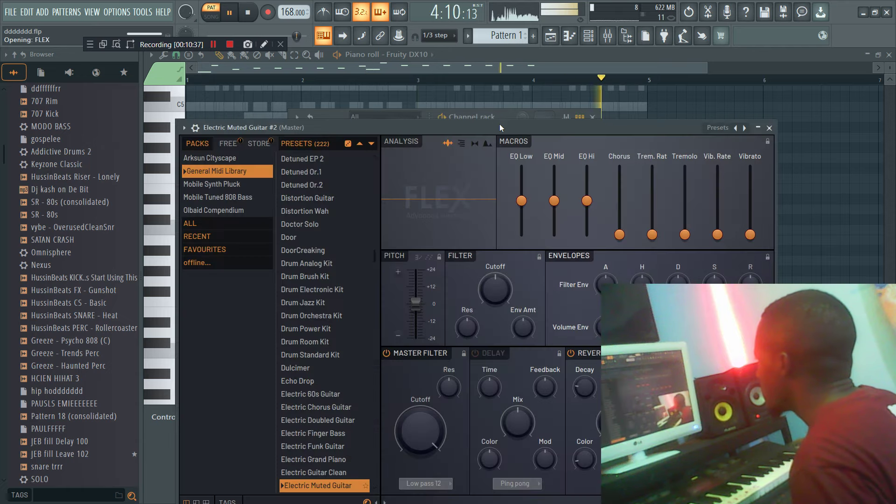
pyautogui.moveTo(500, 126); pyautogui.dragTo(457, 458)
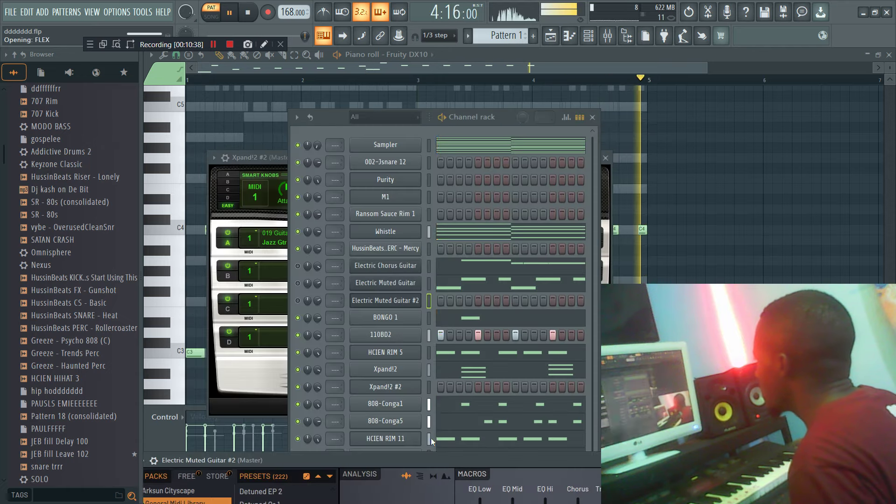
pyautogui.click(298, 283)
pyautogui.moveTo(317, 300); pyautogui.dragTo(317, 275)
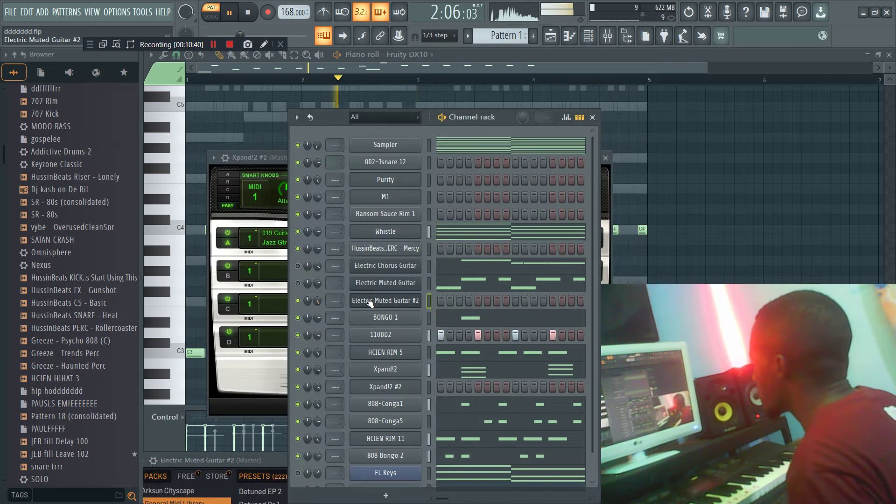
# Try a short G4 note late in bar 4 of the Electric Muted Guitar #2 channel.
pyautogui.rightClick(402, 296)
pyautogui.click(446, 295)
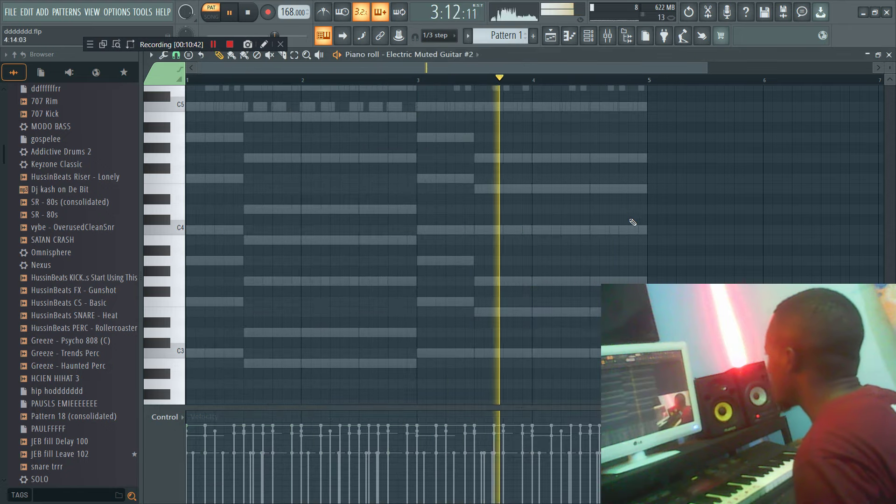
pyautogui.scroll(-3, 633, 222)
pyautogui.press('space')
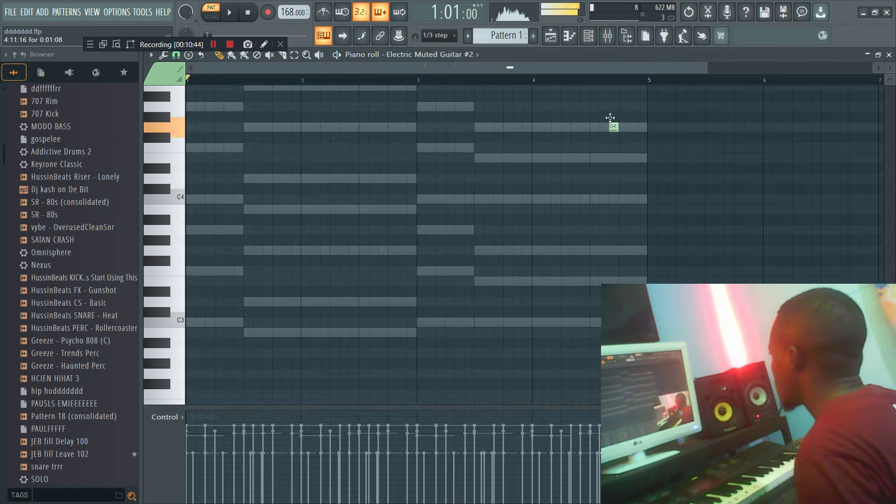
pyautogui.press('space')
pyautogui.click(589, 36)
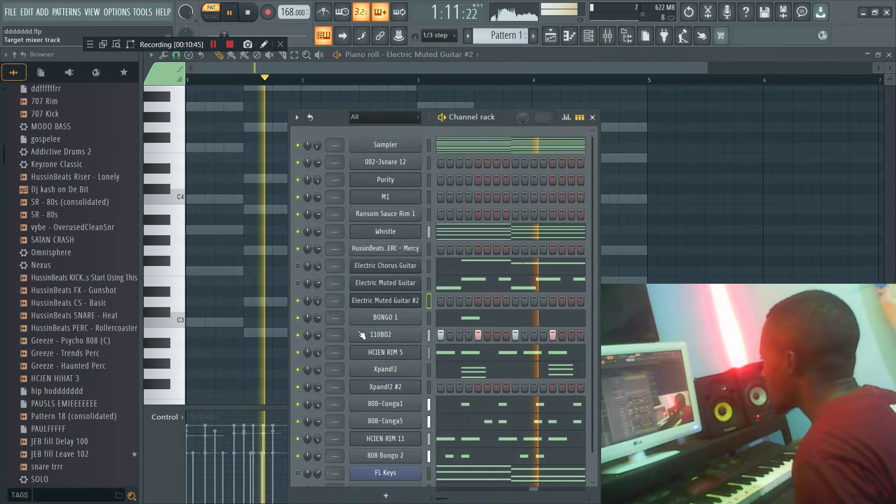
# Load the Electric Chorus Guitar preset from all FLEX packs on the Electric Muted Guitar #2 channel.
pyautogui.click(394, 302)
pyautogui.moveTo(340, 465); pyautogui.dragTo(440, 64)
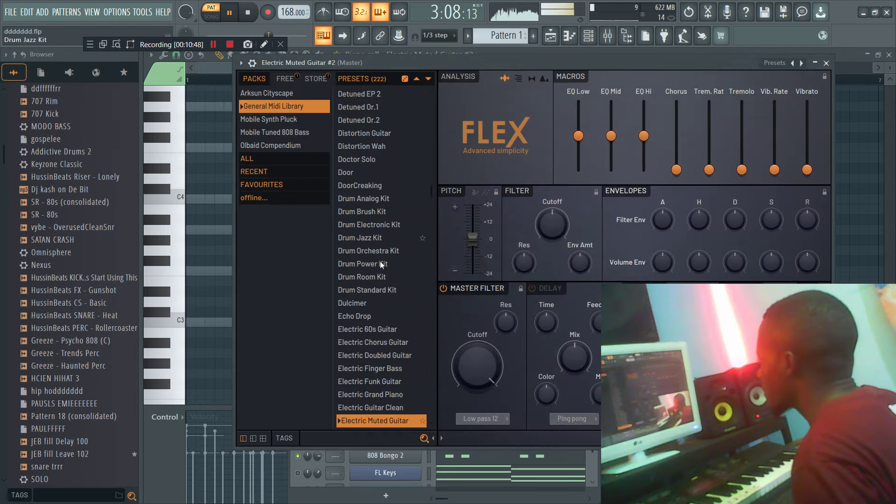
pyautogui.click(265, 161)
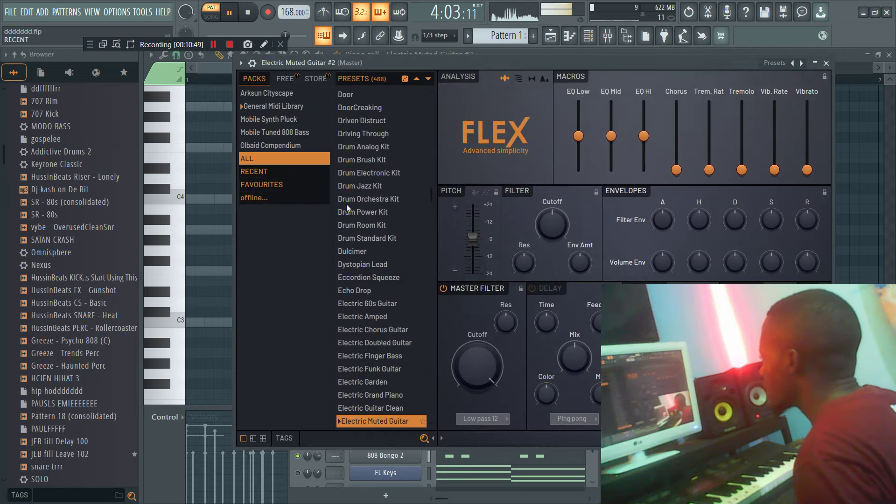
pyautogui.click(390, 330)
# Open the cloned Electric Chorus Guitar's piano roll and place two short G5 notes near the end of bar 4.
pyautogui.click(588, 36)
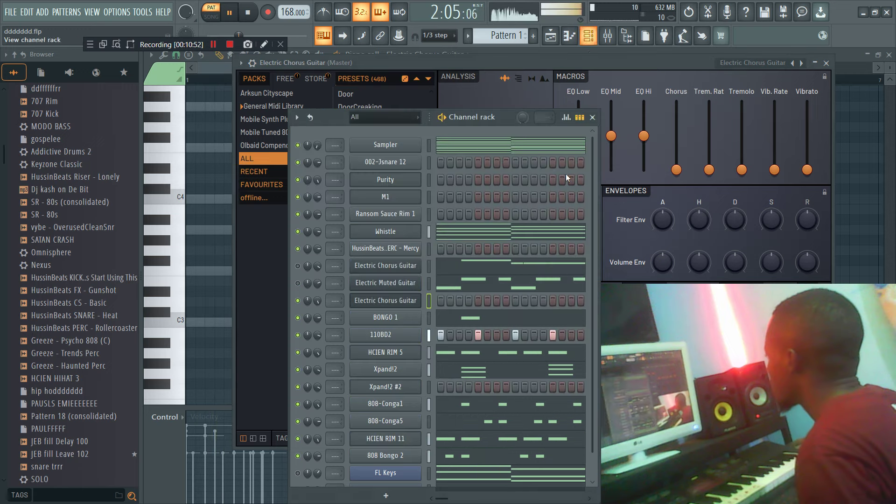
pyautogui.rightClick(419, 295)
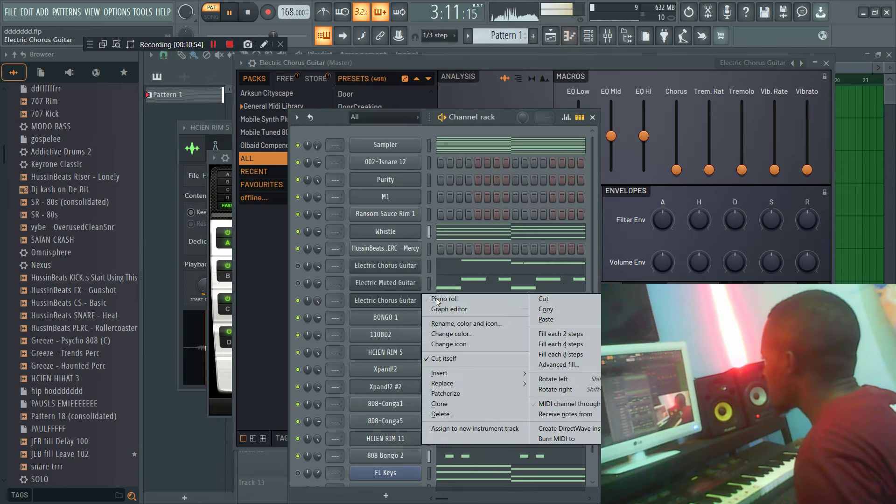
pyautogui.click(474, 298)
pyautogui.press('space')
pyautogui.click(591, 160)
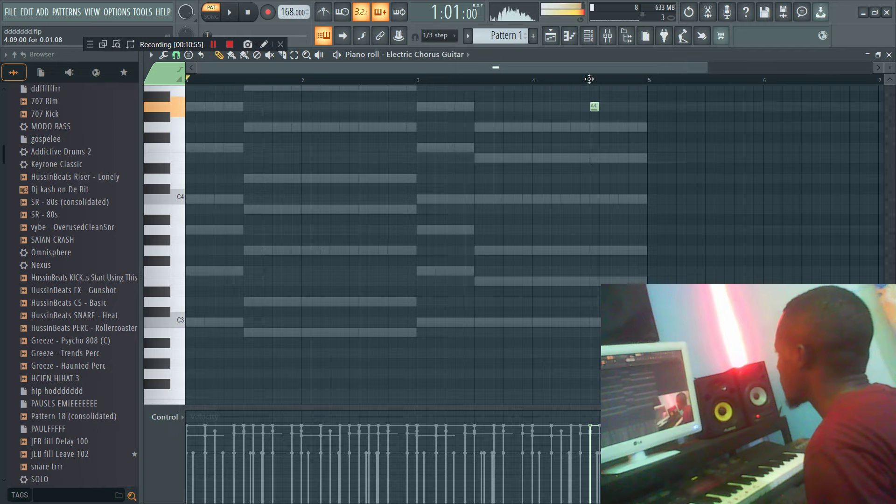
pyautogui.scroll(6, 589, 90)
pyautogui.click(538, 84)
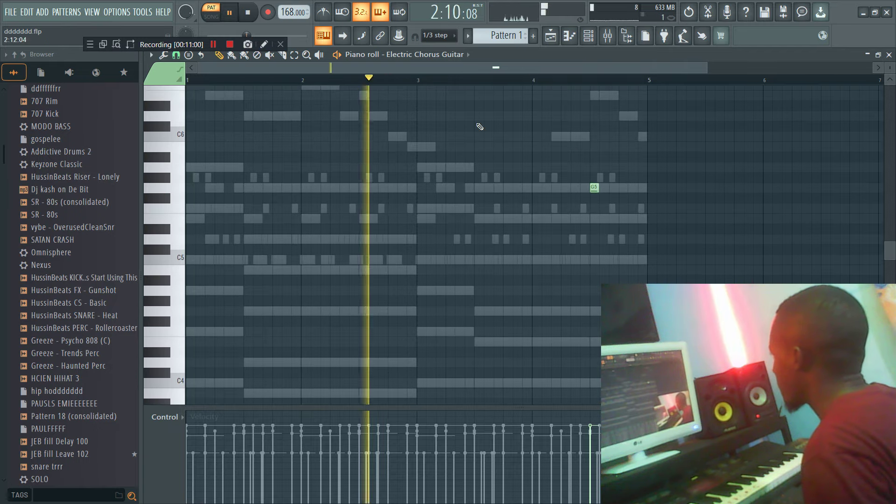
pyautogui.press('space')
pyautogui.click(609, 188)
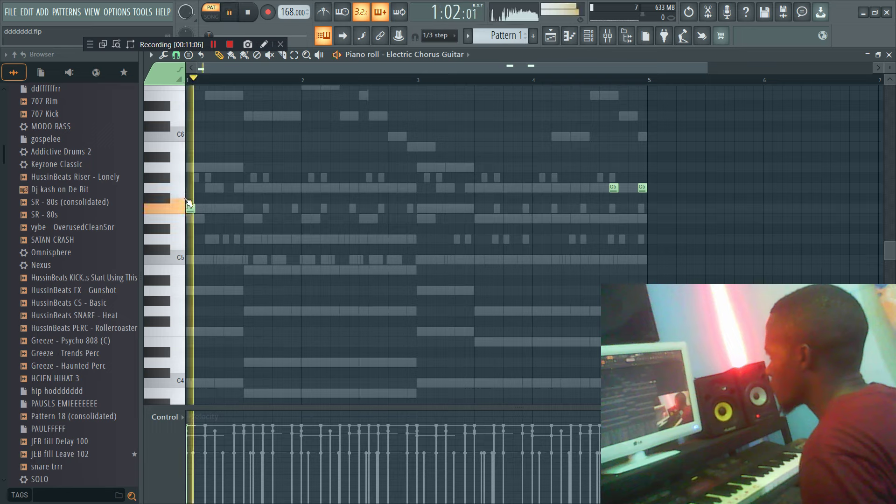
# Enter short E5, F5 and C5 notes in the first half of bar 1, followed by a longer H4 from mid-bar.
pyautogui.click(216, 218)
pyautogui.press('space')
pyautogui.moveTo(212, 209); pyautogui.dragTo(203, 206)
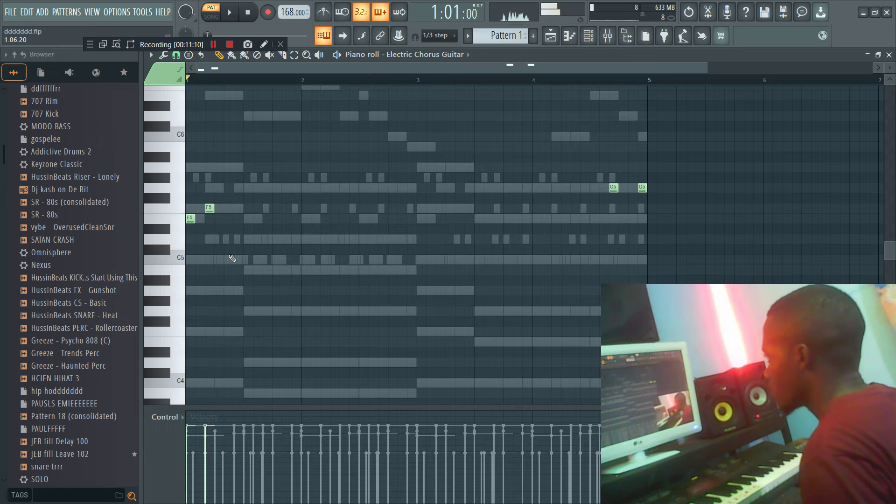
pyautogui.moveTo(248, 268); pyautogui.dragTo(271, 271)
# Continue the melody with short G5, E5 and F5 notes late in bar 2, plus H4 and C5 in bar 3.
pyautogui.click(368, 239)
pyautogui.press('space')
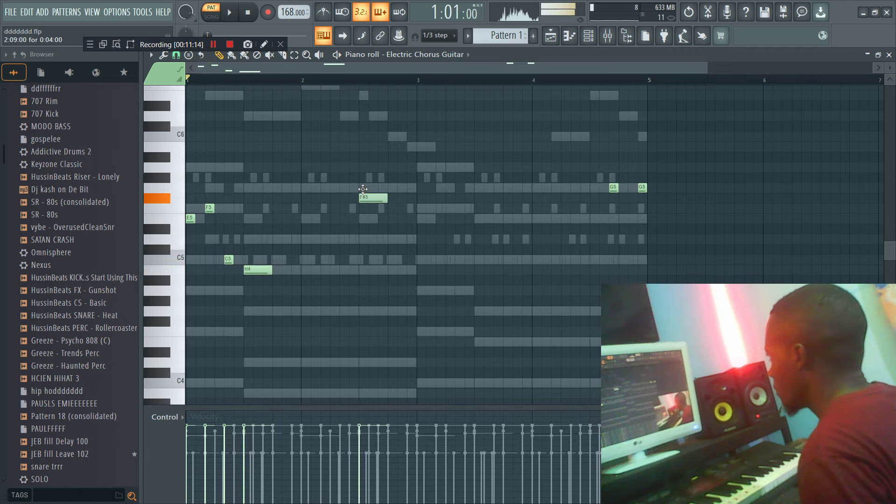
pyautogui.press('space')
pyautogui.moveTo(386, 187); pyautogui.dragTo(367, 187)
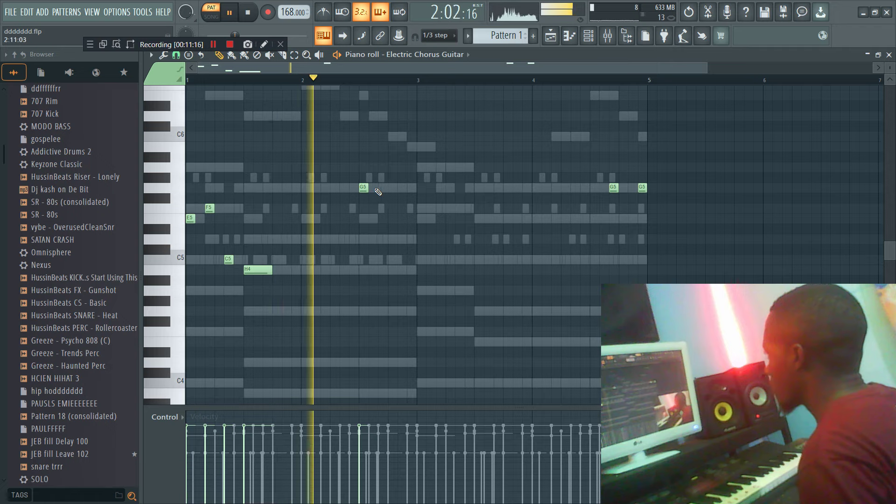
pyautogui.press('space')
pyautogui.click(410, 188)
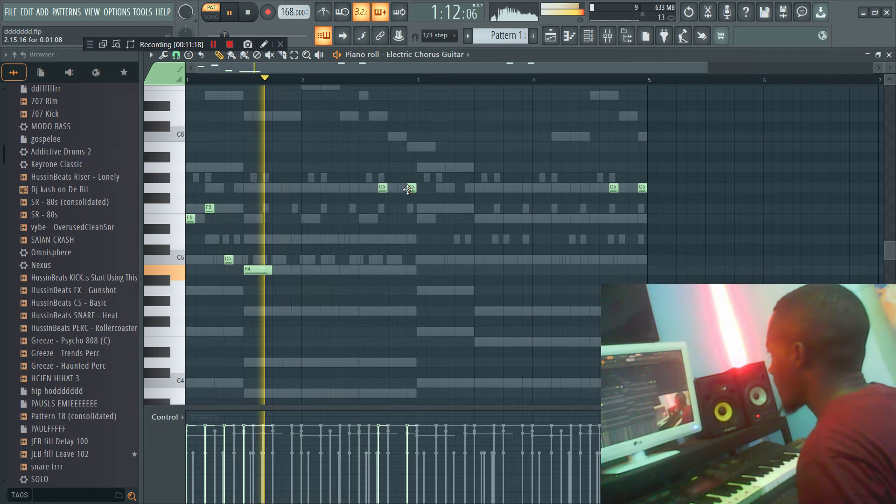
pyautogui.moveTo(410, 189); pyautogui.dragTo(400, 190)
pyautogui.press('space')
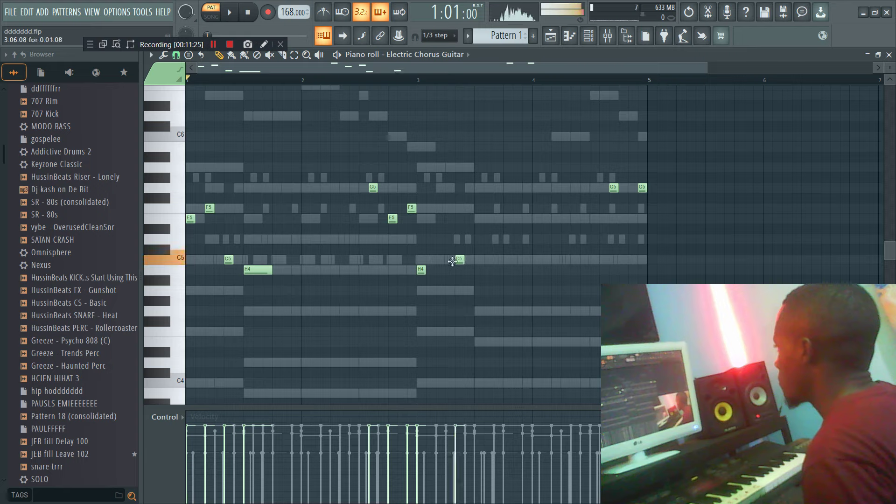
# Delete the H4 and C5 notes from bar 3 and apply quick legato to the remaining melody.
pyautogui.moveTo(453, 260); pyautogui.dragTo(443, 260)
pyautogui.press('space')
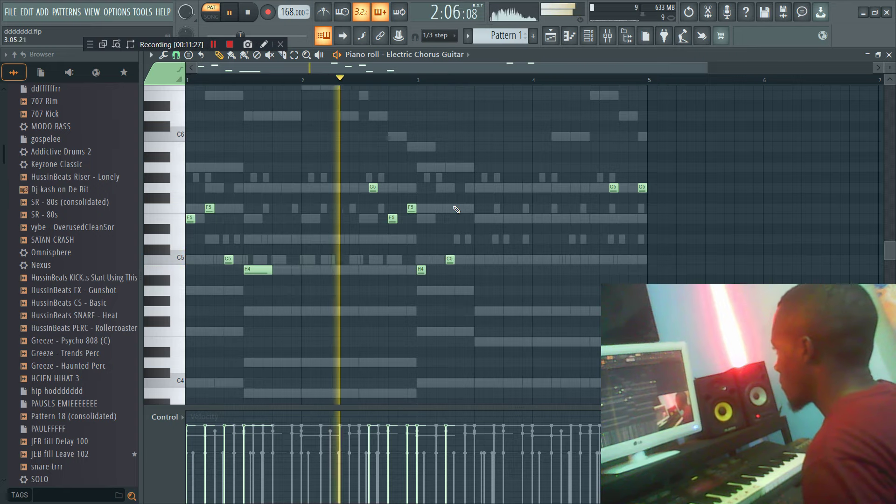
pyautogui.rightClick(452, 263)
pyautogui.rightClick(421, 271)
pyautogui.hotkey('ctrl', 'l')
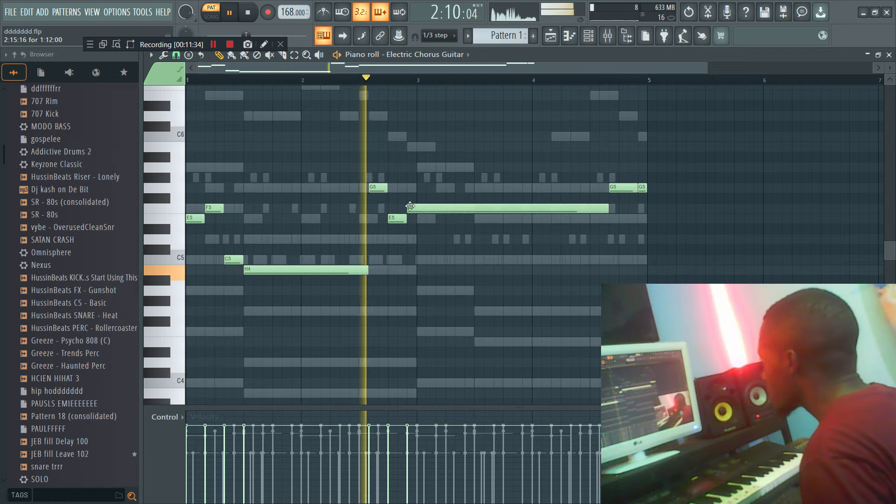
# Replace the E5 late in bar 2 with a short second G5 and play the melody back.
pyautogui.moveTo(405, 189); pyautogui.dragTo(390, 188)
pyautogui.press('space')
pyautogui.press('space')
pyautogui.press('space')
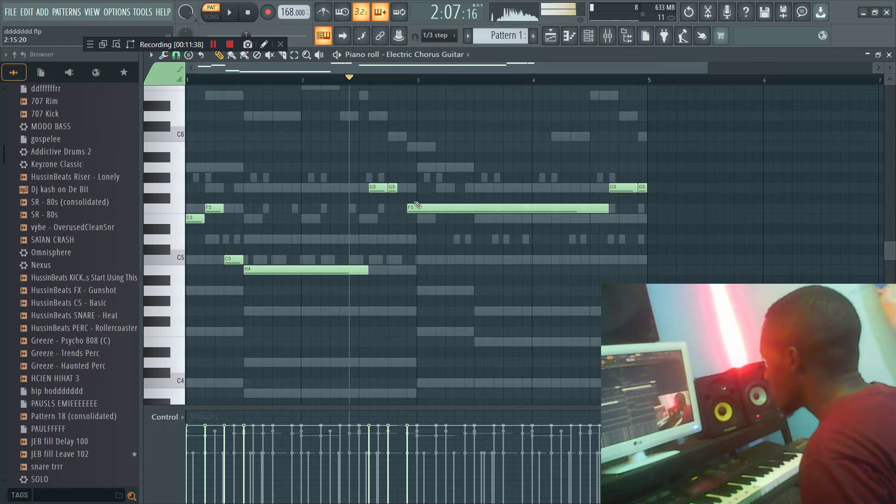
pyautogui.press('space')
# Replace the long F5 with a short E5 at the start of bar 3, directly followed by a short F5.
pyautogui.click(423, 208)
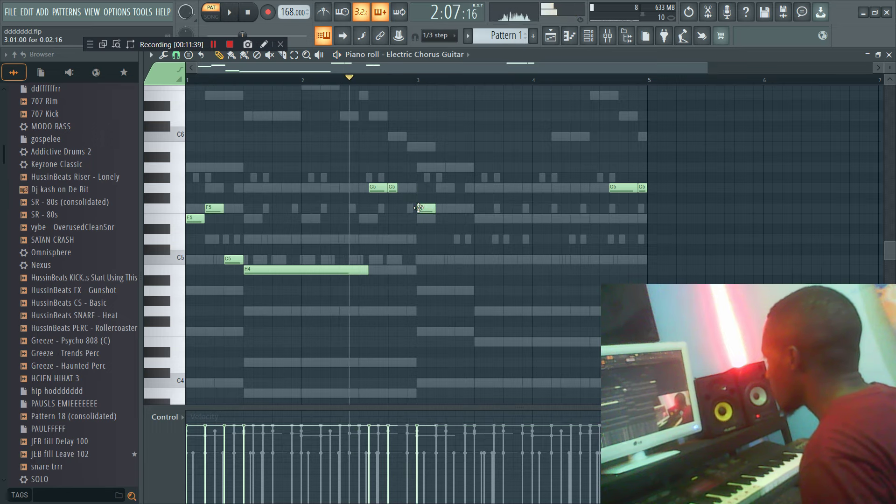
pyautogui.moveTo(426, 216); pyautogui.dragTo(416, 217)
pyautogui.press('space')
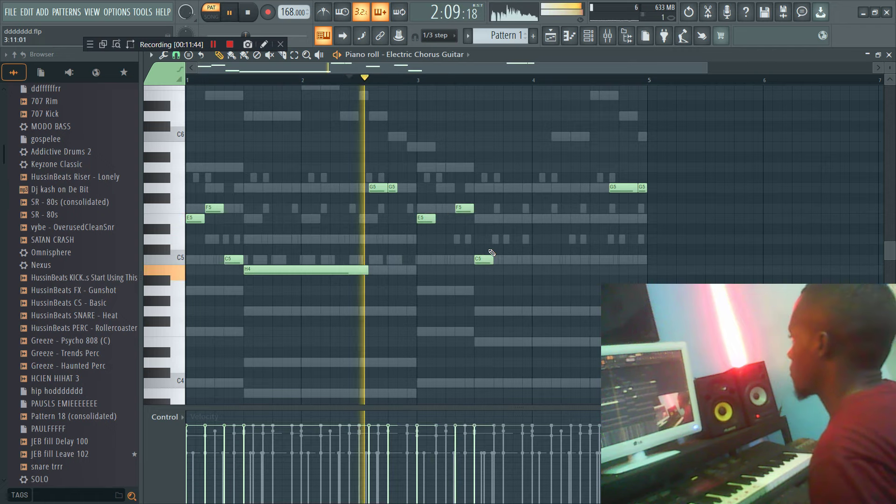
pyautogui.press('space')
pyautogui.press('space')
pyautogui.moveTo(460, 209); pyautogui.dragTo(448, 212)
pyautogui.click(487, 190)
pyautogui.rightClick(488, 192)
pyautogui.press('space')
# Add a short H4 after bar 3's F5 and a C5 from mid-bar, extended just into bar 4.
pyautogui.moveTo(459, 260); pyautogui.dragTo(463, 290)
pyautogui.press('space')
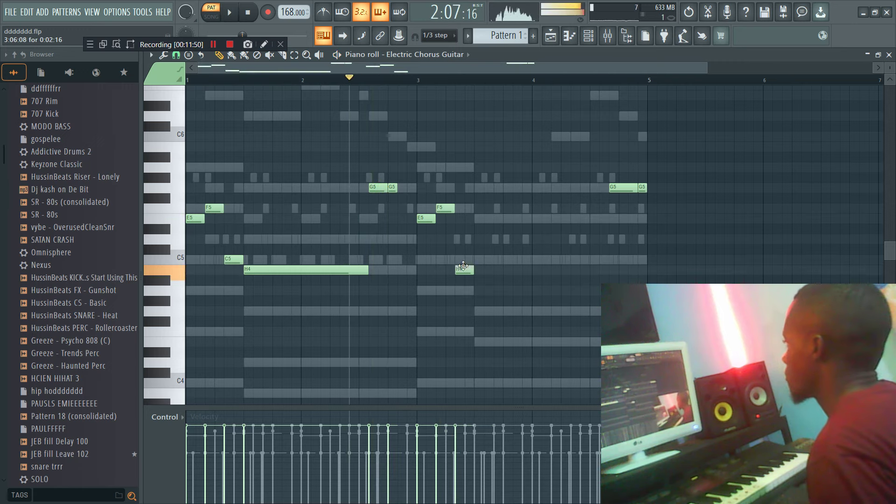
pyautogui.press('space')
pyautogui.click(479, 260)
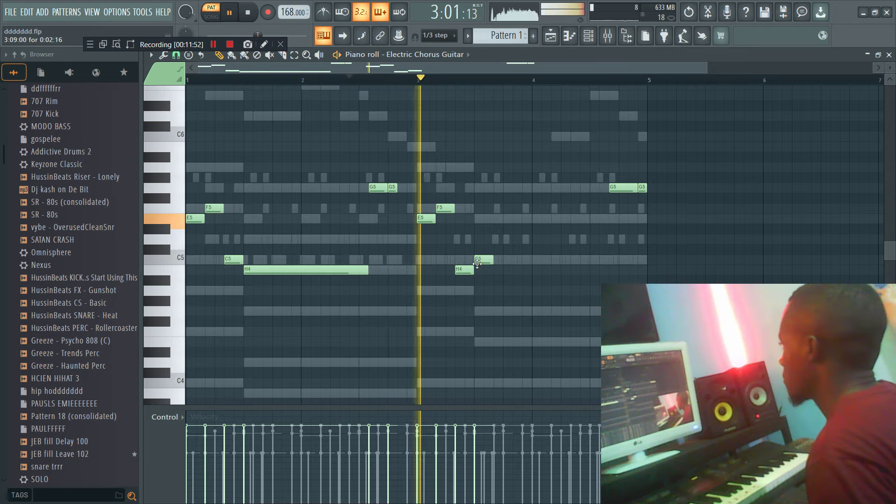
pyautogui.moveTo(492, 260); pyautogui.dragTo(540, 261)
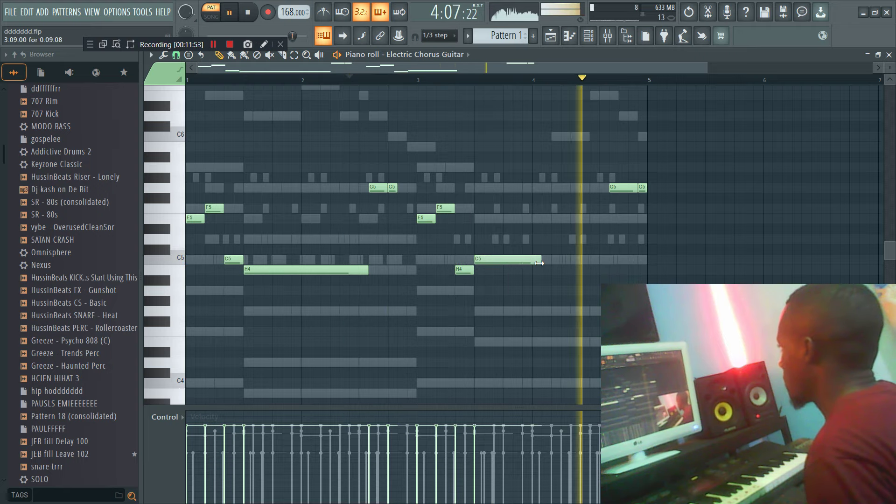
# Rearrange the end of bar 4 into two adjacent G5 notes and apply quick legato to the melody.
pyautogui.moveTo(619, 188)
pyautogui.mouseDown()
pyautogui.moveTo(610, 188)
pyautogui.moveTo(617, 188)
pyautogui.mouseUp()
pyautogui.click(622, 189)
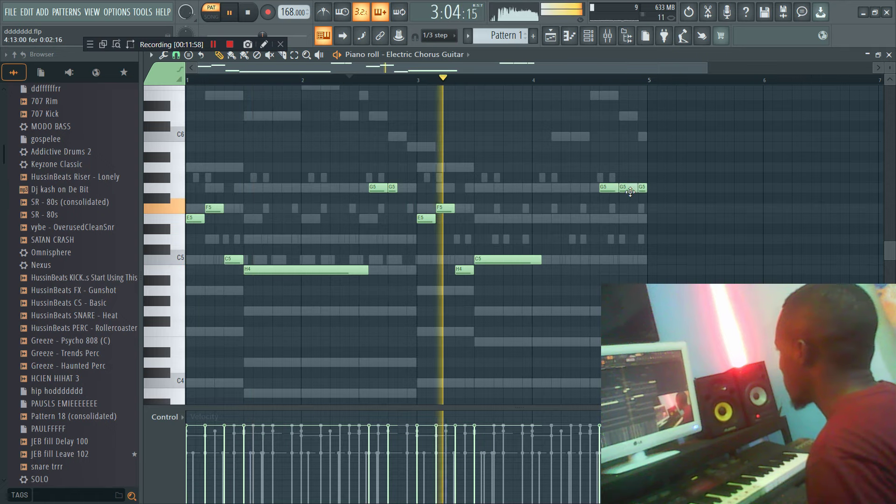
pyautogui.rightClick(642, 189)
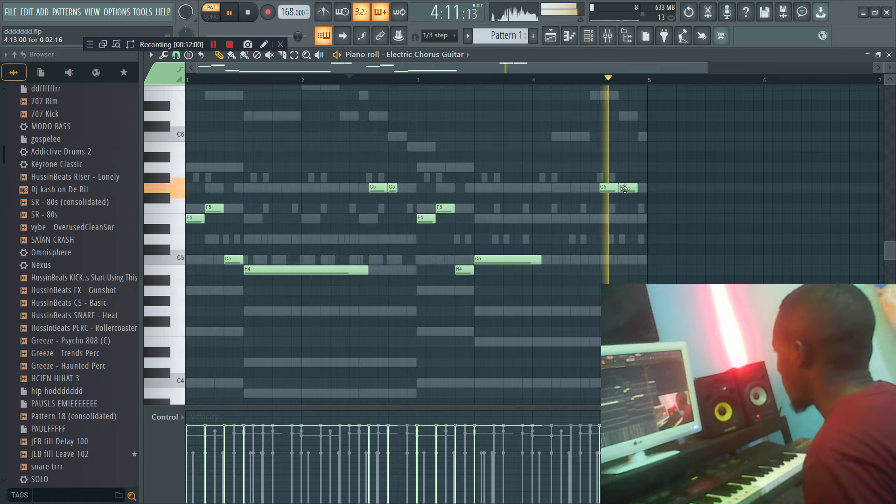
pyautogui.hotkey('ctrl', 'l')
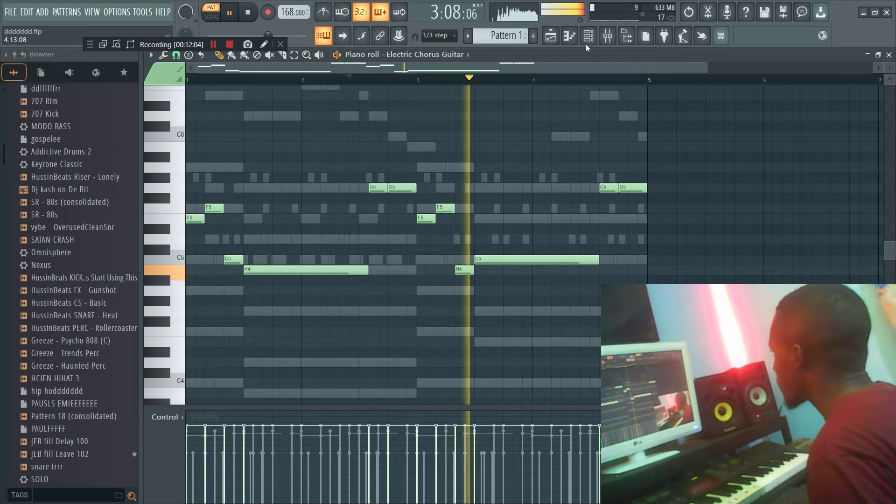
# Unmute the FL Keys channel and adjust the volume of the cloned Electric Chorus Guitar channel.
pyautogui.press('F6')
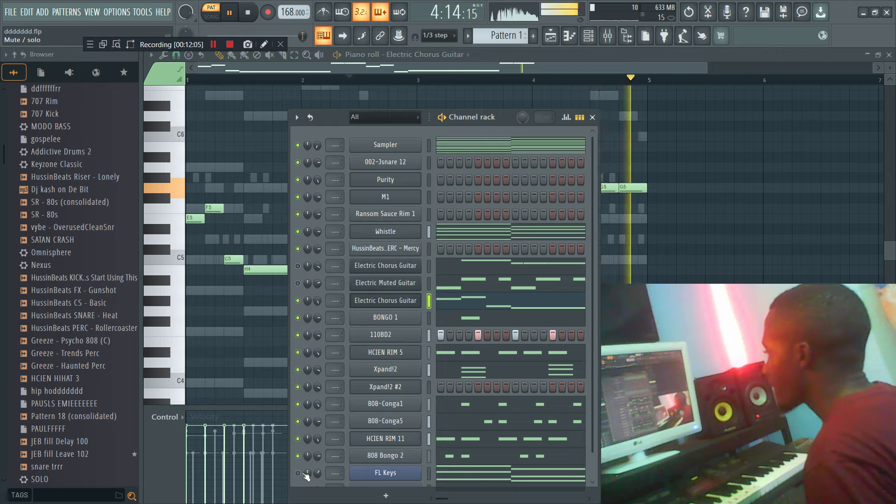
pyautogui.scroll(-1, 301, 475)
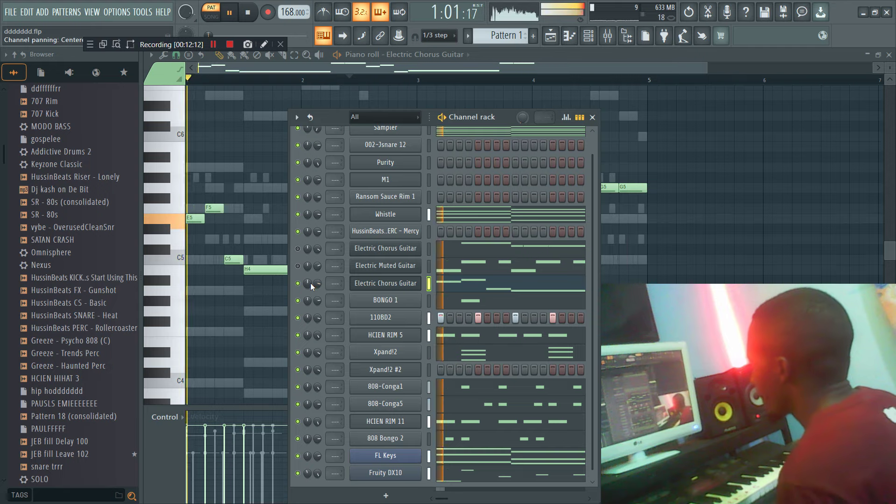
pyautogui.moveTo(317, 286); pyautogui.dragTo(315, 287)
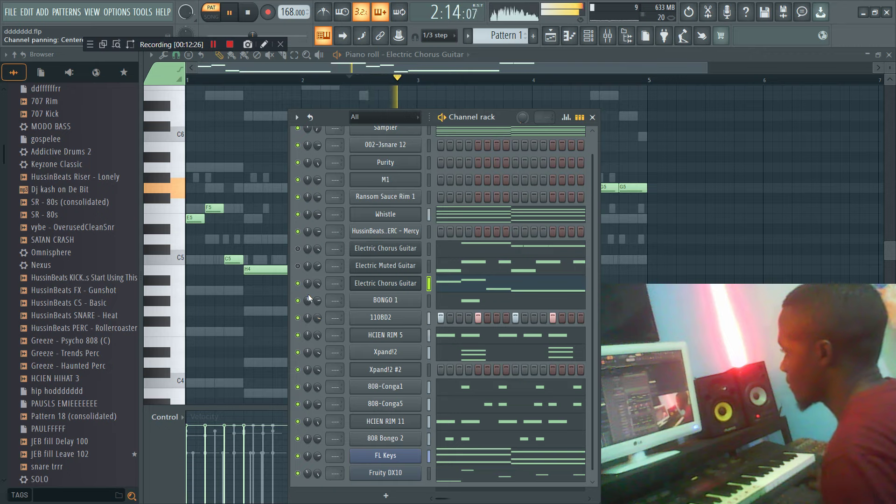
# Add a new FLEX channel and move its plugin window higher so the preset list fits on screen.
pyautogui.click(385, 494)
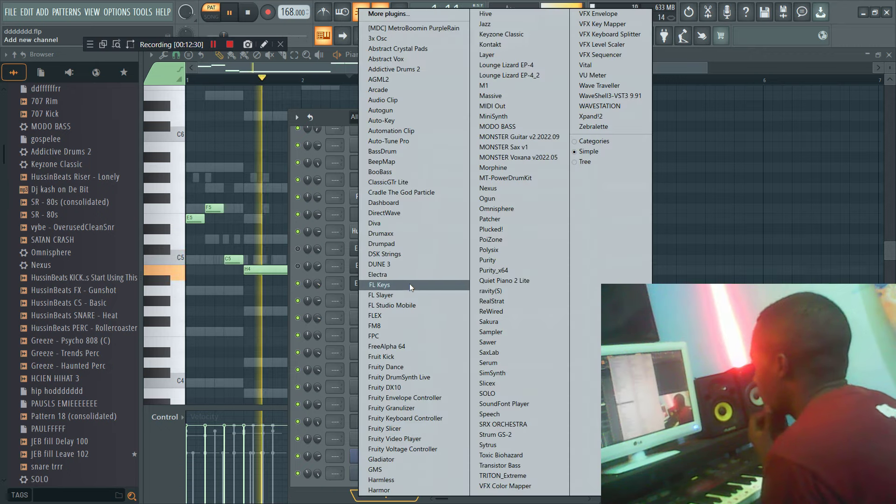
pyautogui.click(400, 315)
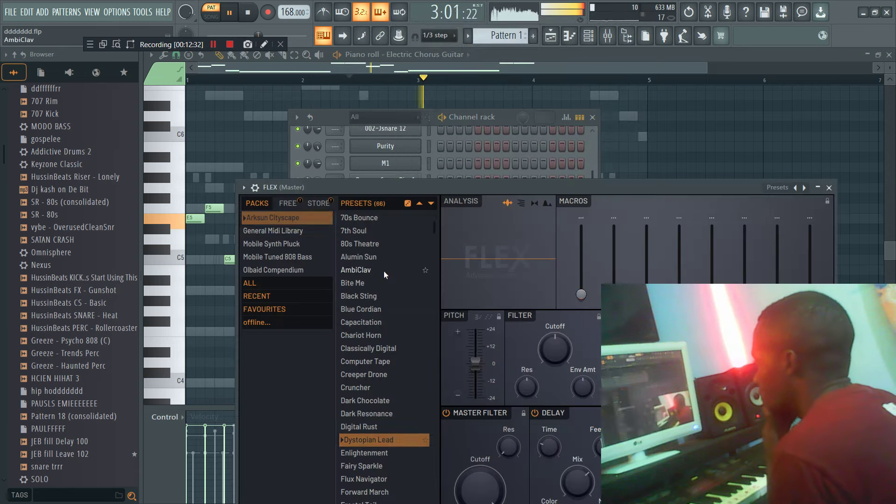
pyautogui.moveTo(516, 186); pyautogui.dragTo(523, 120)
# Search all FLEX packs for "guit" and load the Electric Guitar Clean preset.
pyautogui.scroll(-3, 401, 377)
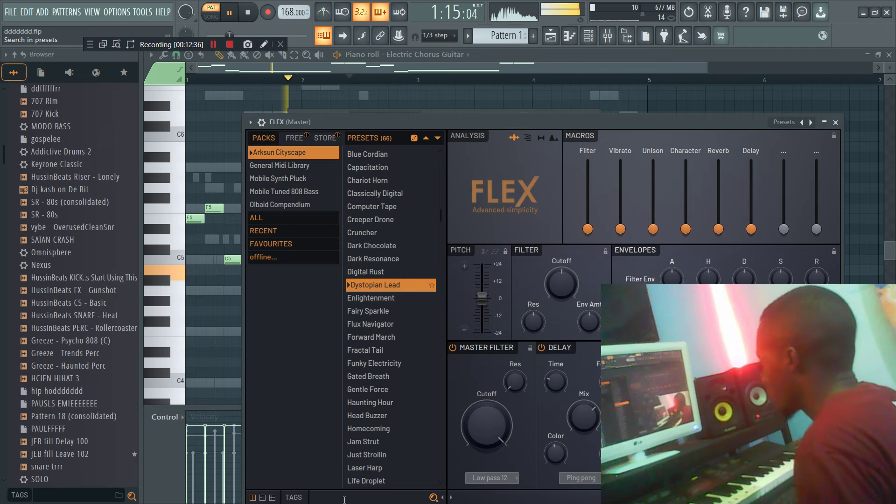
pyautogui.write('guit')
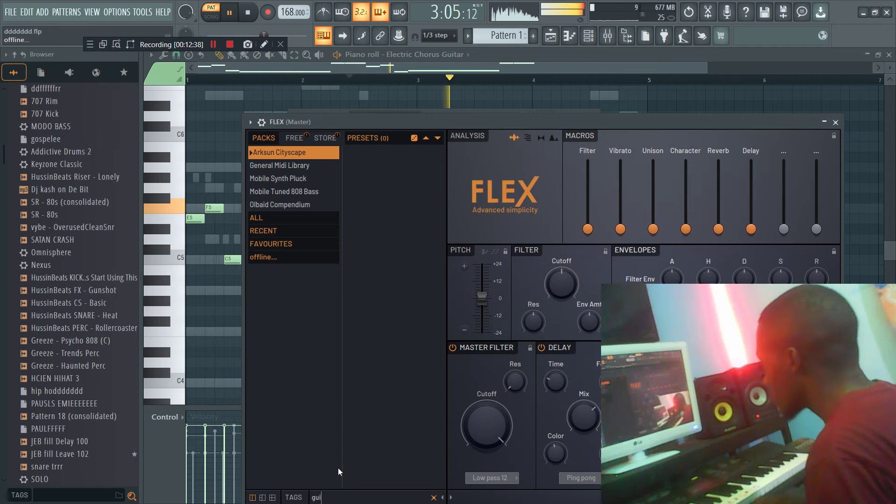
pyautogui.click(280, 219)
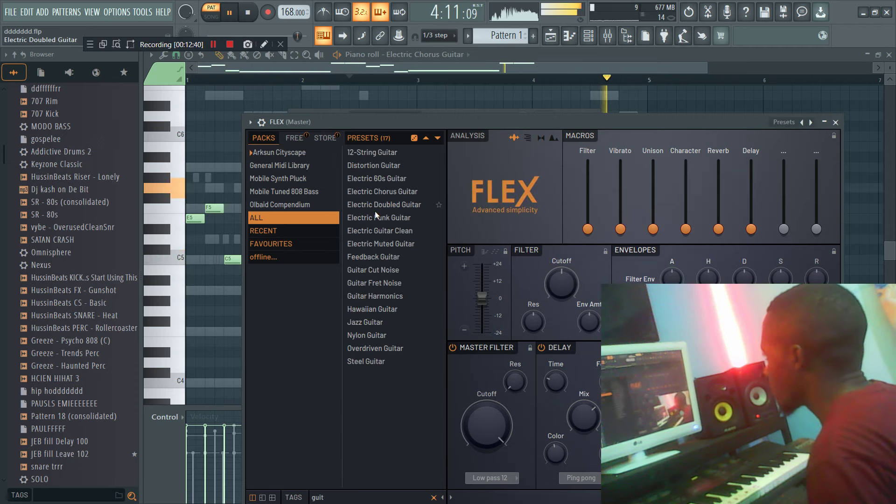
pyautogui.click(388, 229)
# Open the Electric Guitar Clean channel's piano roll and draw a short G5, A5, G5 phrase around the start of bar 2.
pyautogui.press('F6')
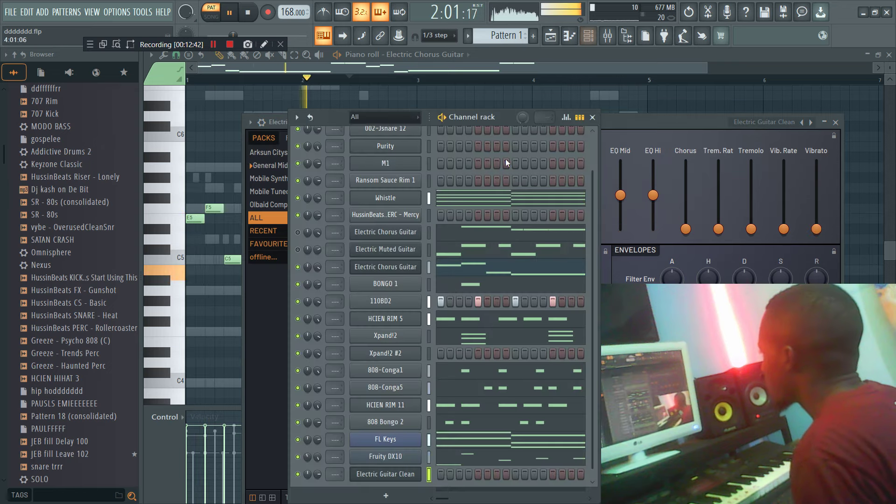
pyautogui.rightClick(385, 475)
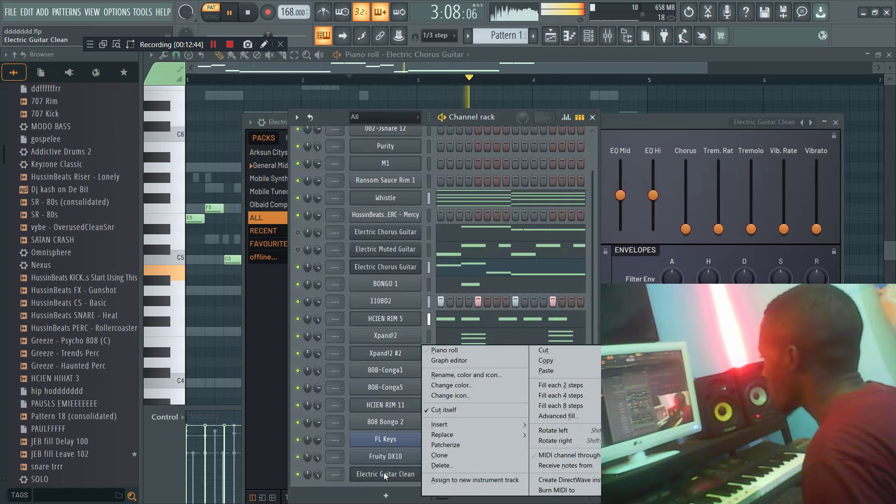
pyautogui.click(446, 350)
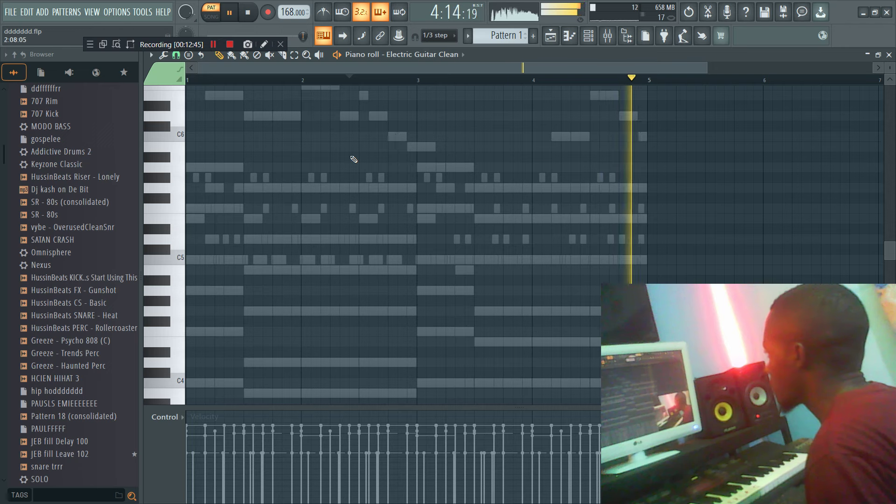
pyautogui.press('space')
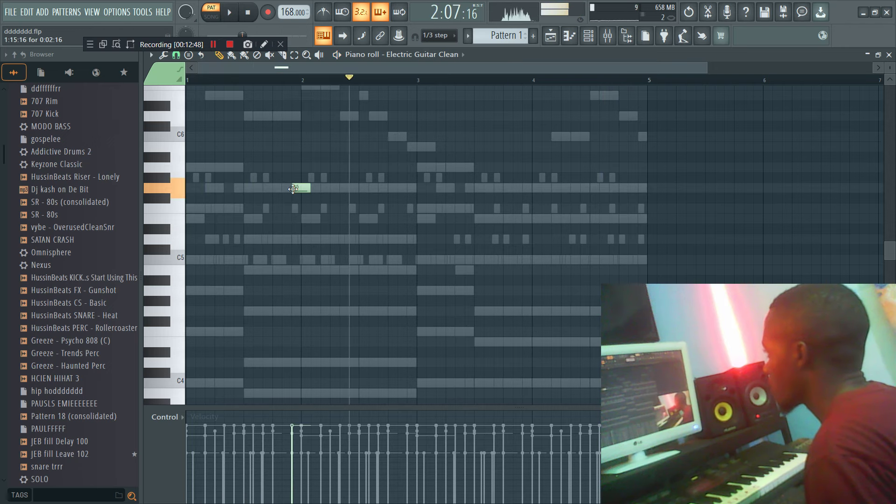
pyautogui.click(272, 79)
pyautogui.press('space')
pyautogui.press('space')
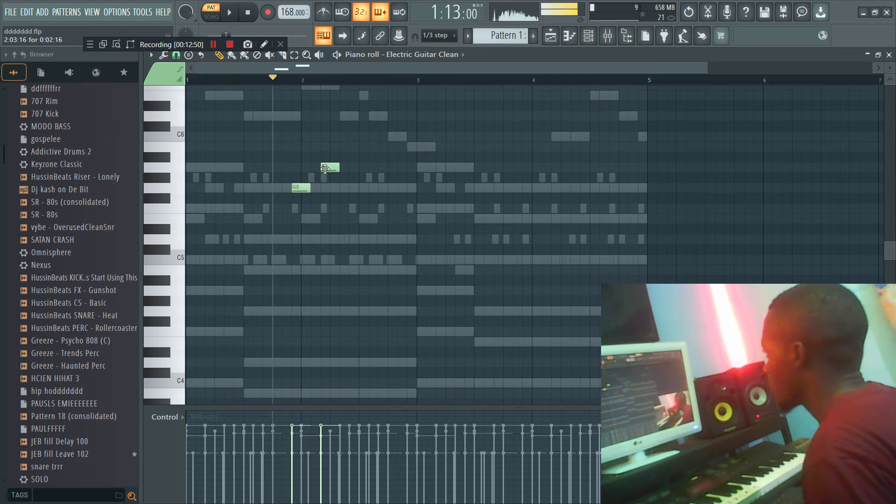
pyautogui.click(322, 187)
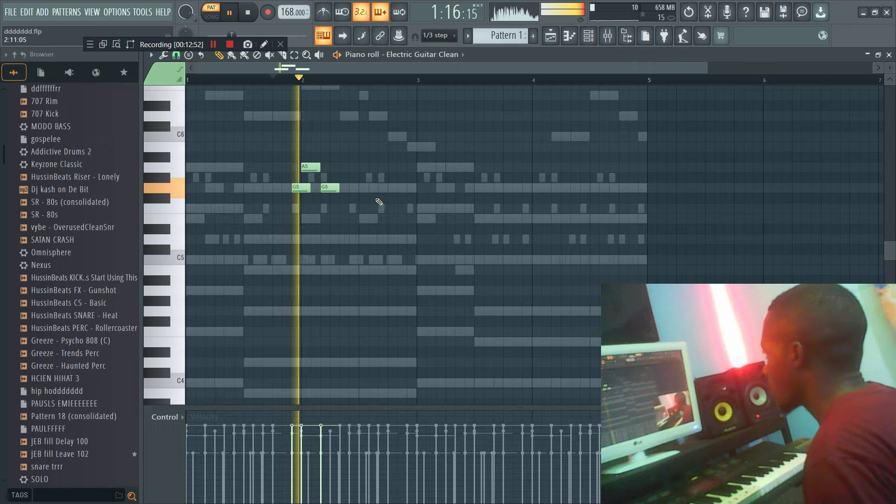
# Refine the phrase with a D5 slide note and adjusted G5 lengths, and copy it two bars ahead around the start of bar 4.
pyautogui.press('space')
pyautogui.press('space')
pyautogui.doubleClick(335, 239)
pyautogui.click(382, 241)
pyautogui.click(508, 322)
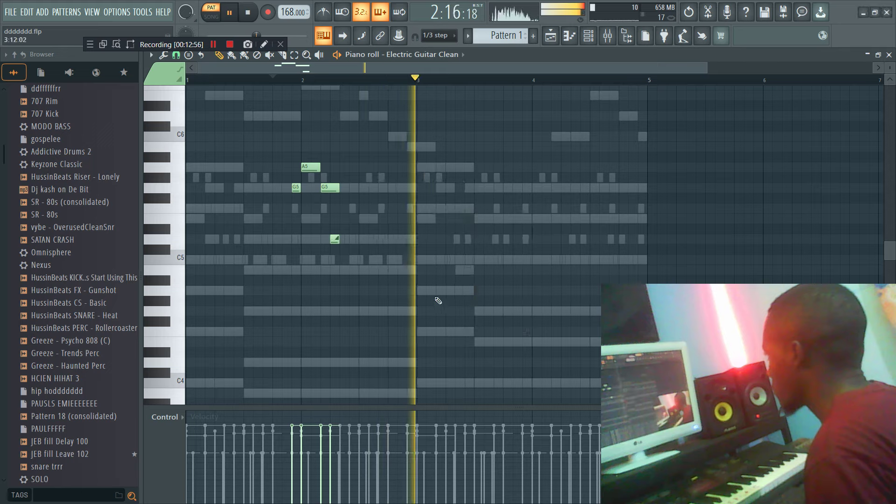
pyautogui.moveTo(339, 188); pyautogui.dragTo(348, 188)
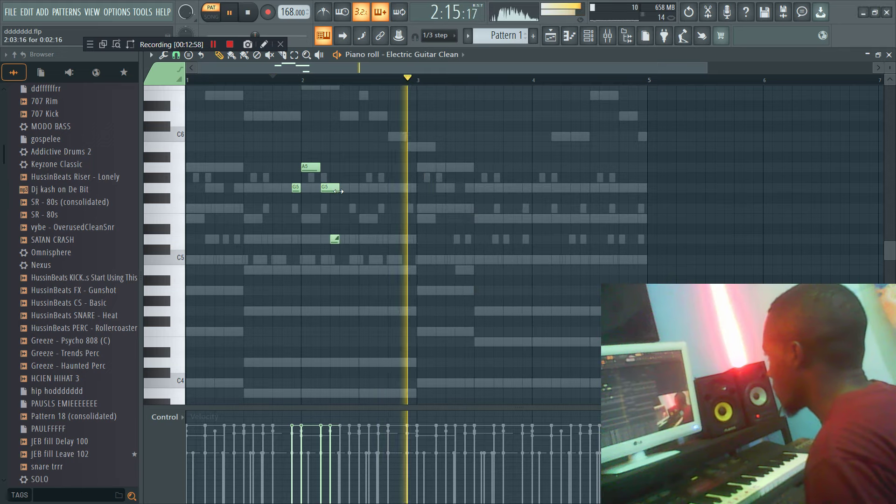
pyautogui.keyDown('ctrl'); pyautogui.moveTo(388, 277); pyautogui.dragTo(537, 173); pyautogui.keyUp('ctrl')
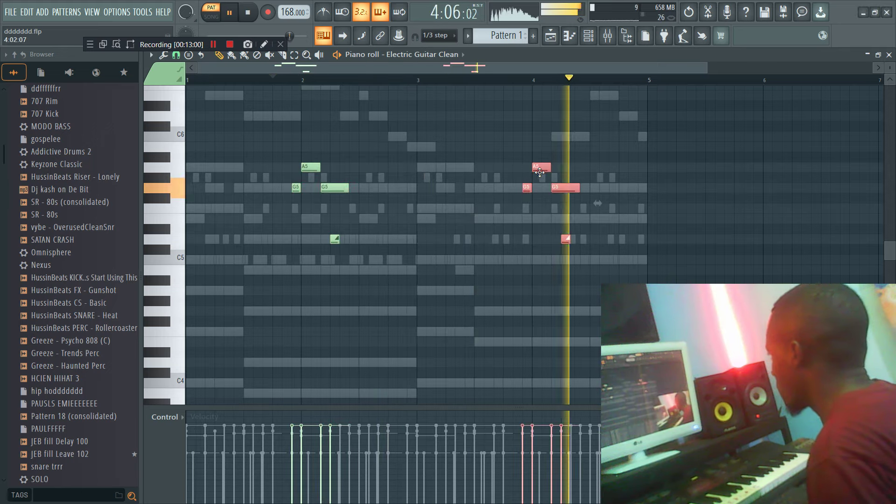
# Try the whole Electric Guitar Clean melody one octave higher.
pyautogui.hotkey('ctrl', 'a')
pyautogui.hotkey('ctrl', 'Up')
pyautogui.scroll(3, 517, 217)
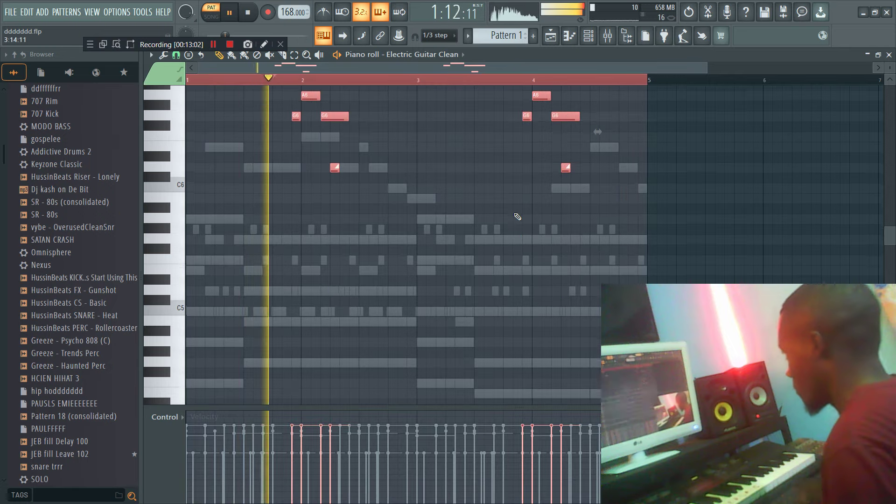
pyautogui.scroll(6, 516, 215)
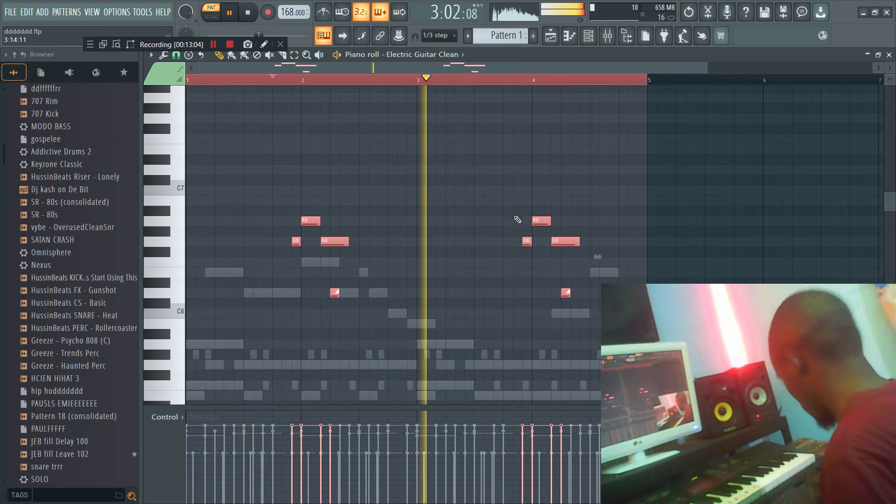
pyautogui.hotkey('ctrl', 'Down')
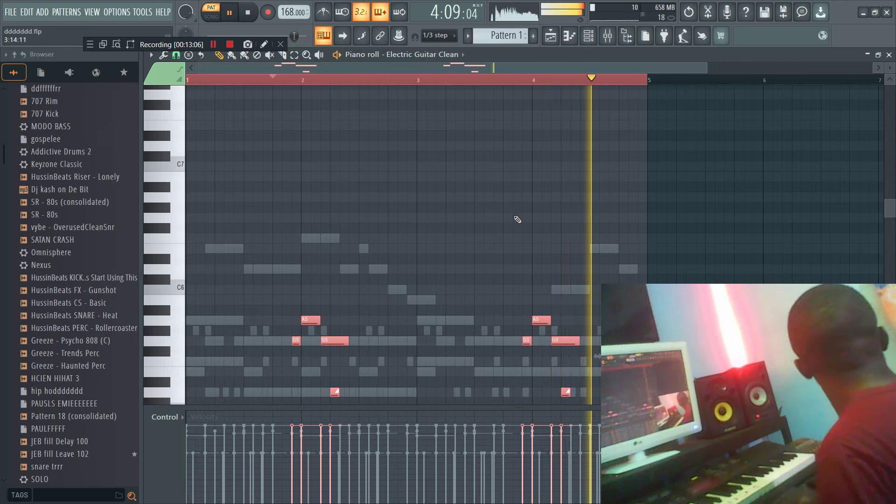
pyautogui.scroll(-3, 500, 170)
# Raise the slide note in bar 4 to E5 and compare the melody with its version one octave up.
pyautogui.click(574, 134)
pyautogui.rightClick(574, 134)
pyautogui.moveTo(566, 331); pyautogui.dragTo(566, 310)
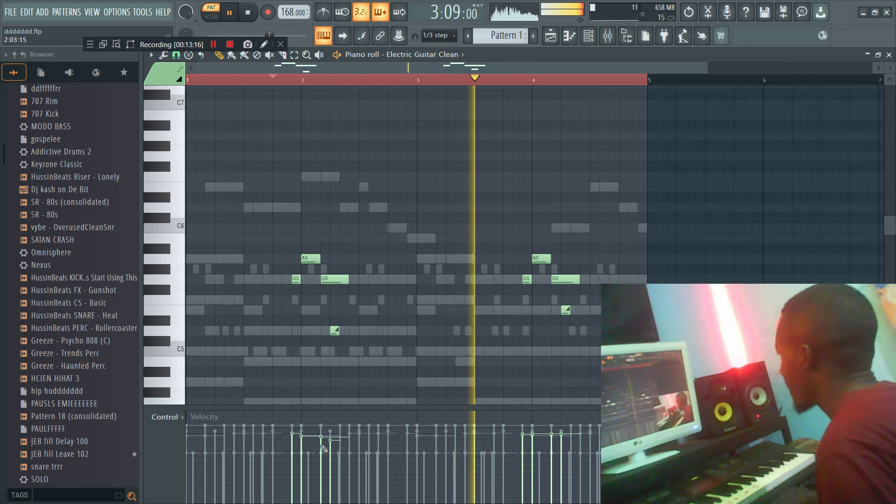
pyautogui.hotkey('ctrl', 'Up')
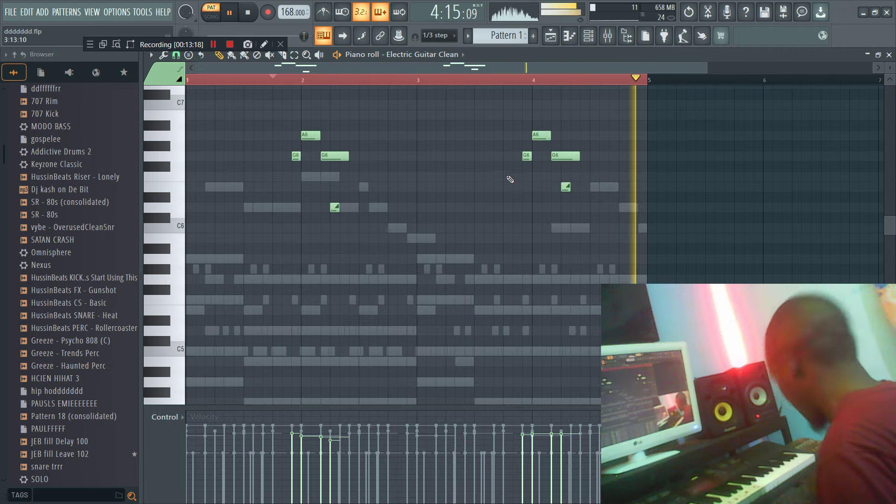
pyautogui.hotkey('ctrl', 'Down')
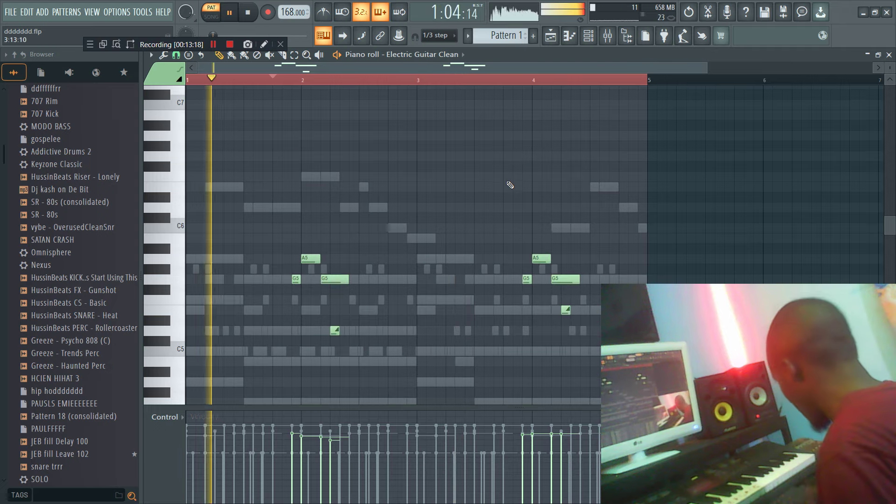
# In the channel rack, mute FL Keys, then adjust the volume of the lower Electric Chorus Guitar channel and mute it.
pyautogui.click(593, 40)
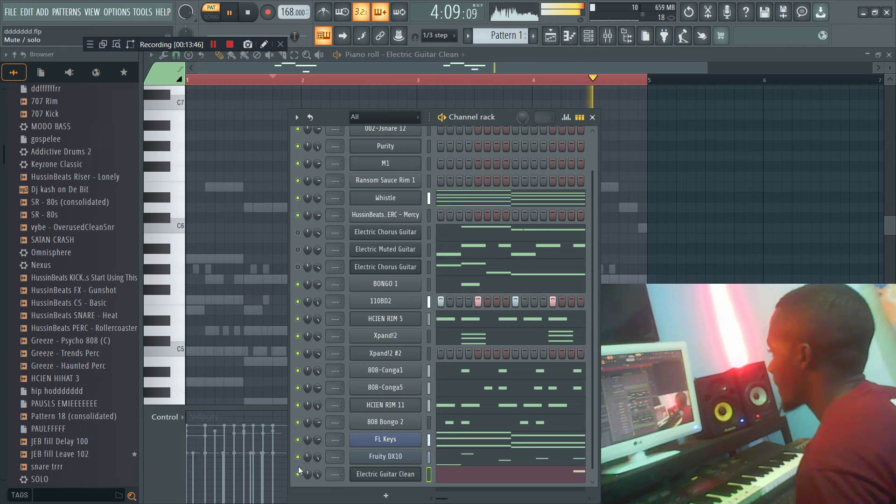
pyautogui.click(299, 440)
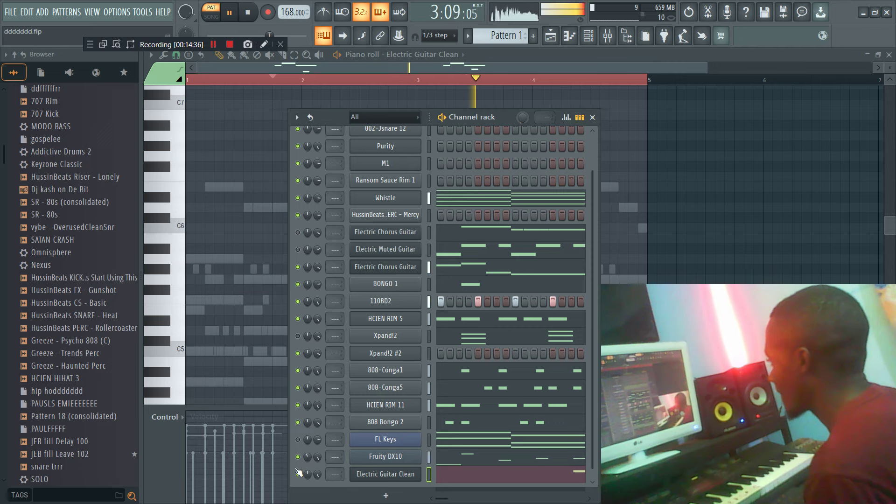
pyautogui.click(298, 267)
pyautogui.moveTo(317, 268); pyautogui.dragTo(317, 262)
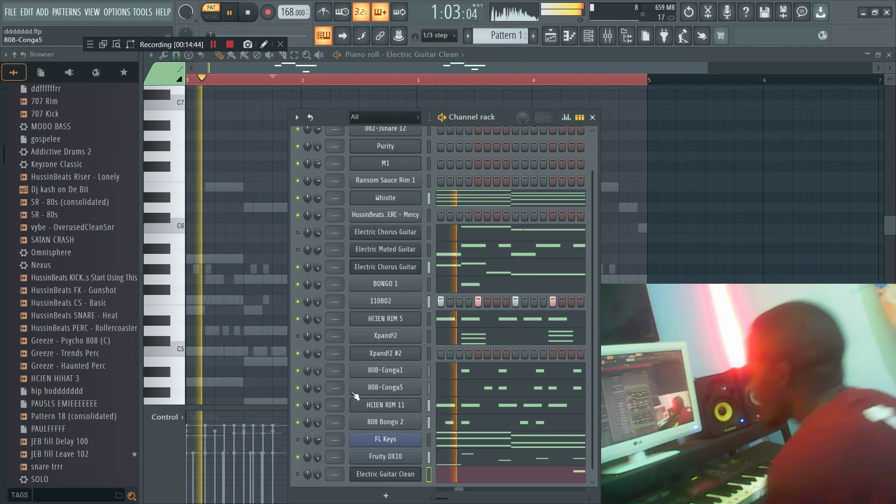
pyautogui.click(299, 268)
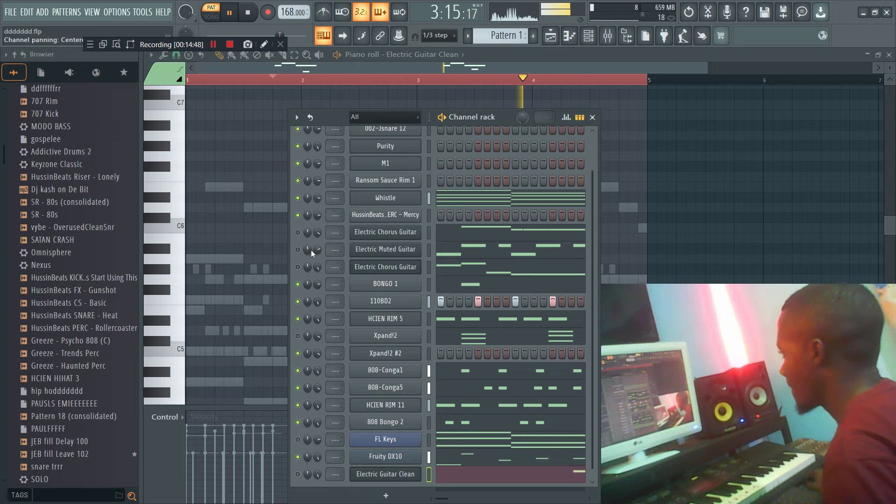
# Toggle the guitar layers to compare them and adjust the volumes of Xpand!2 and the lower Electric Chorus Guitar.
pyautogui.click(298, 232)
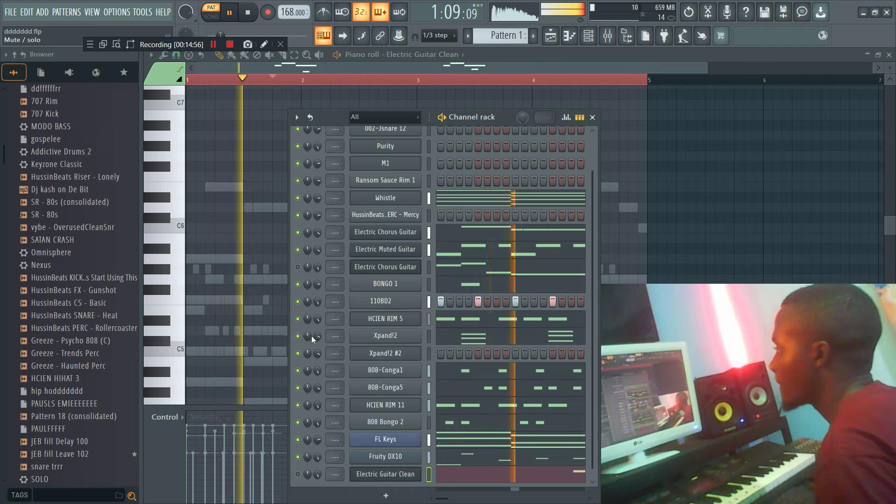
pyautogui.moveTo(317, 336); pyautogui.dragTo(318, 341)
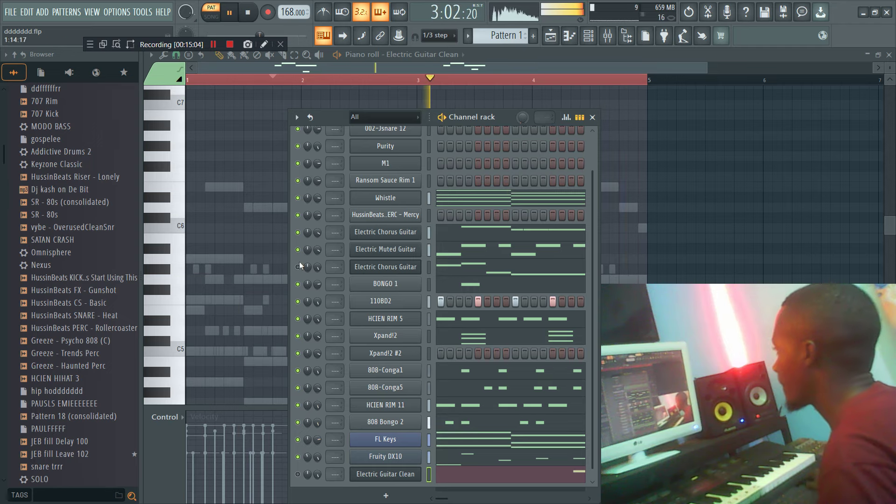
pyautogui.click(298, 250)
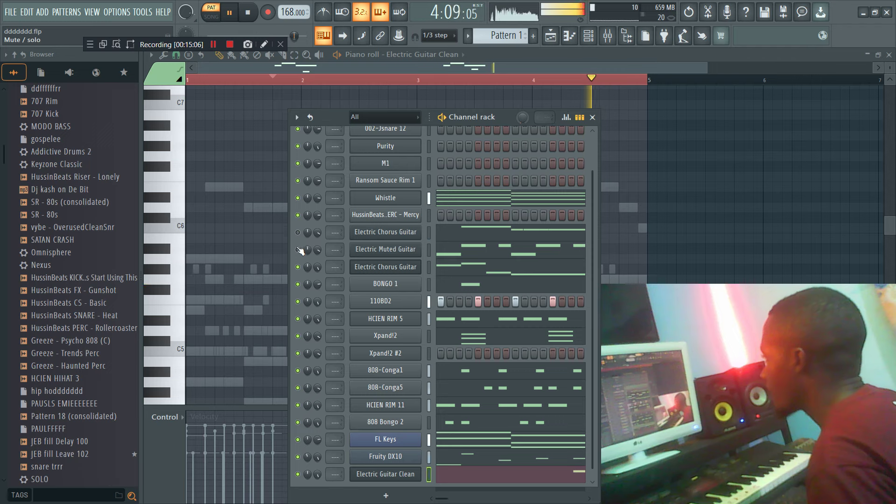
pyautogui.moveTo(318, 268); pyautogui.dragTo(359, 341)
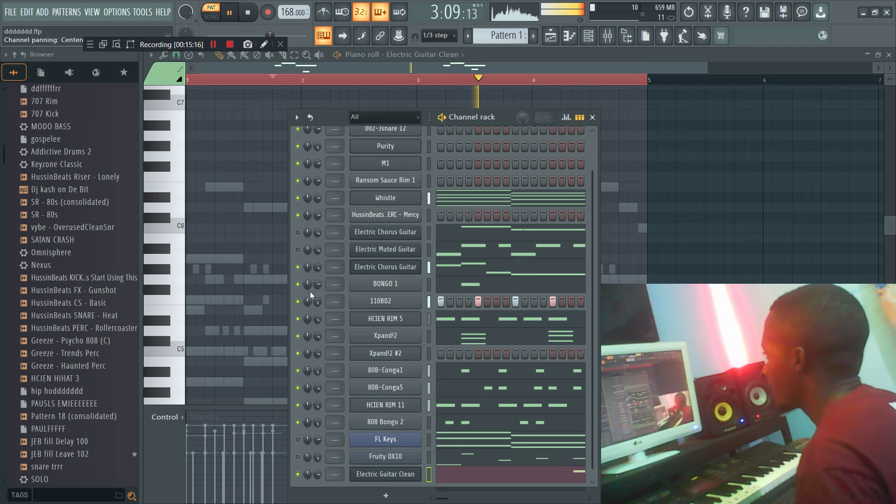
# Unmute the Electric Muted Guitar channel, pan it left and solo it.
pyautogui.click(298, 249)
pyautogui.moveTo(307, 250); pyautogui.dragTo(306, 261)
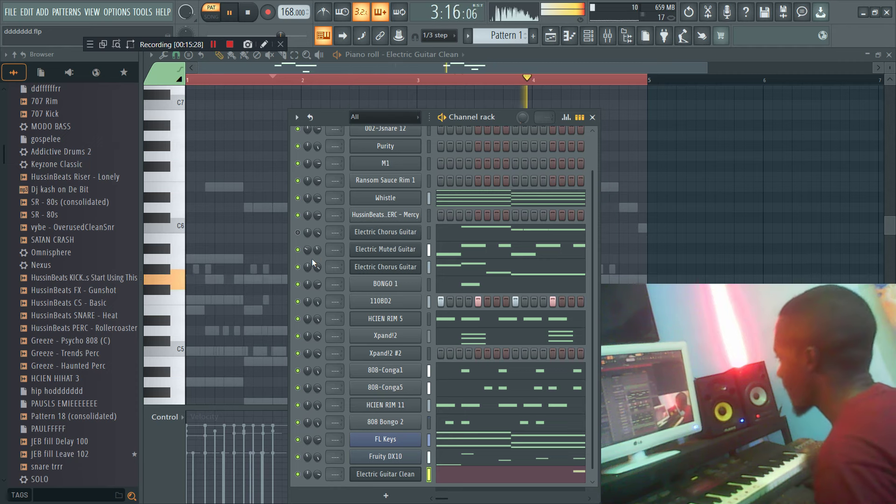
pyautogui.rightClick(298, 250)
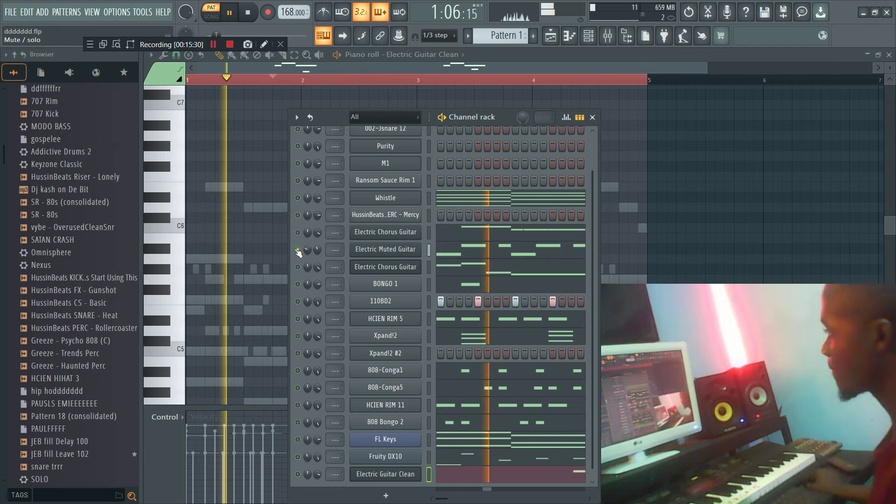
# Unmute the upper Electric Chorus Guitar and the channels from 808-Conga5 up to HCIEN RIM 5.
pyautogui.click(298, 232)
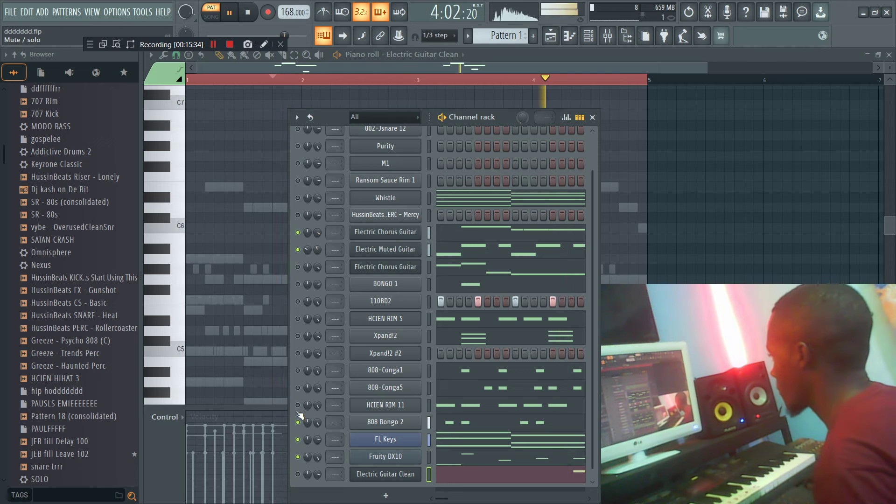
pyautogui.click(298, 388)
pyautogui.click(297, 370)
pyautogui.click(298, 353)
pyautogui.click(297, 336)
pyautogui.click(298, 318)
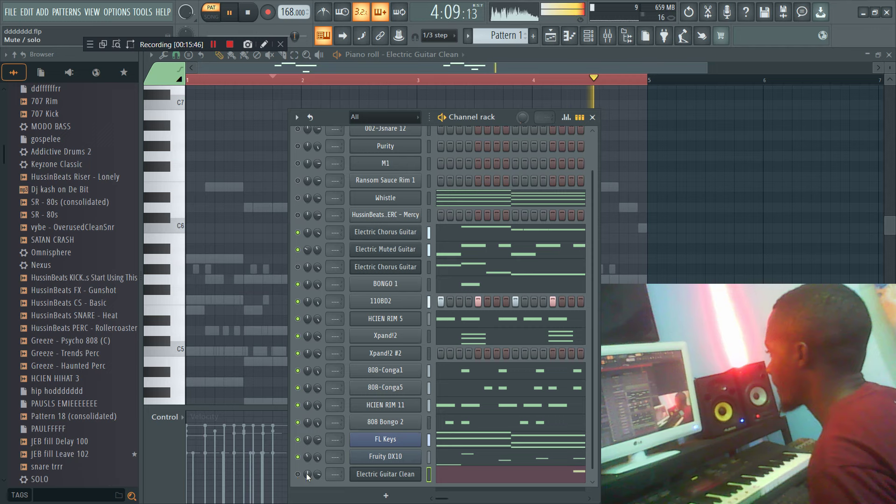
# Adjust the Whistle channel's volume, check its chord notes and unmute the Electric Guitar Clean channel.
pyautogui.moveTo(321, 197); pyautogui.dragTo(321, 187)
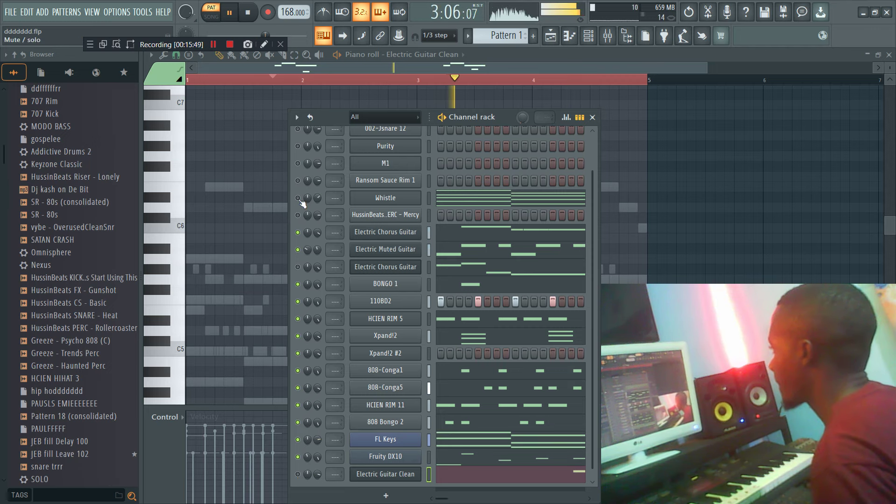
pyautogui.click(456, 198)
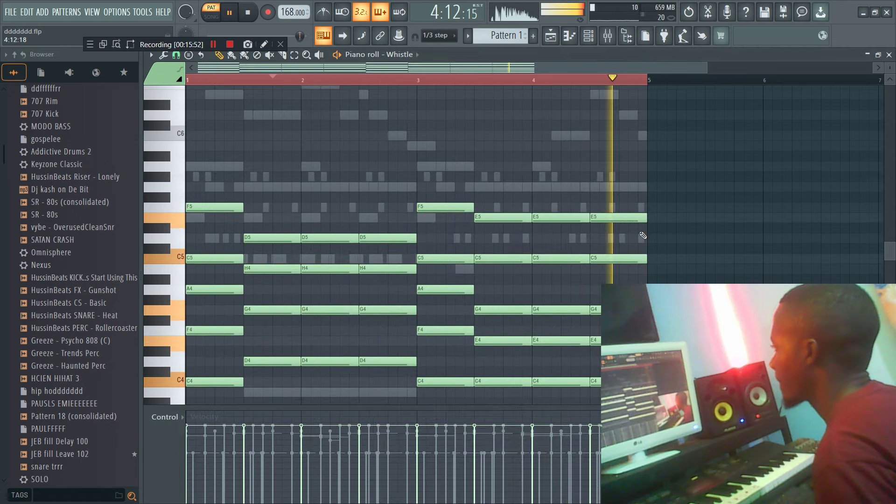
pyautogui.press('F6')
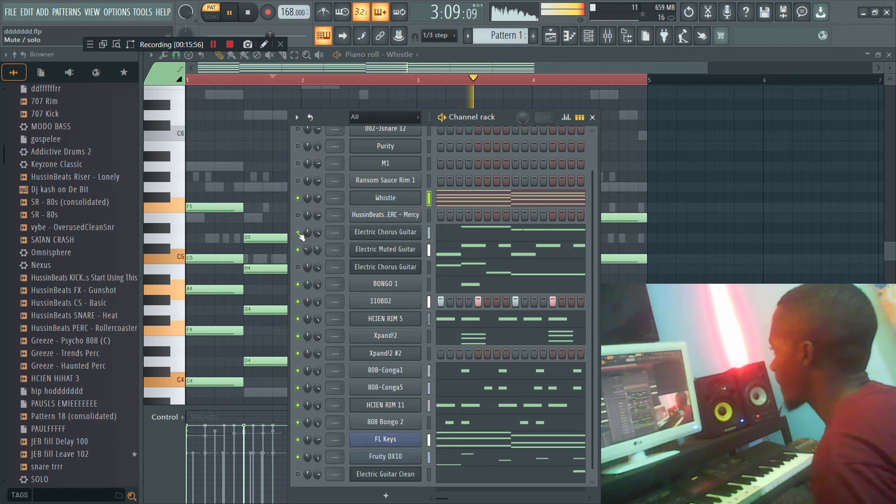
pyautogui.click(298, 474)
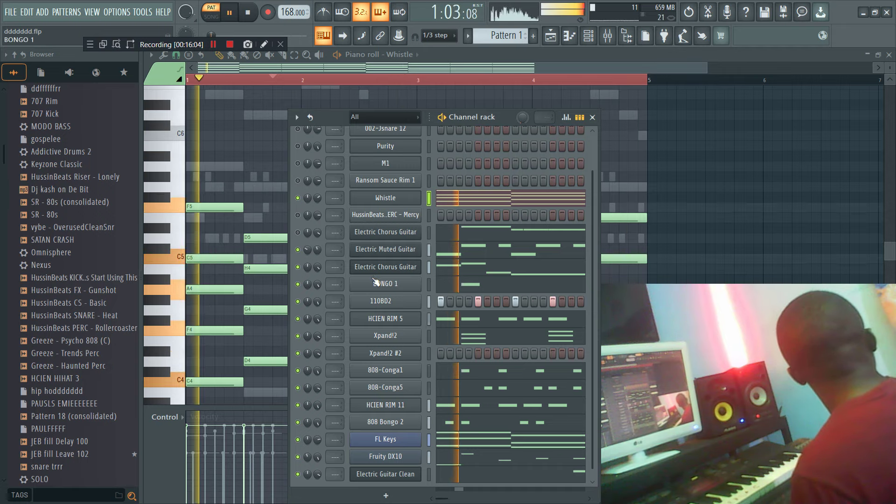
# Open the playlist and split Pattern 1 into separate patterns by channel.
pyautogui.click(558, 37)
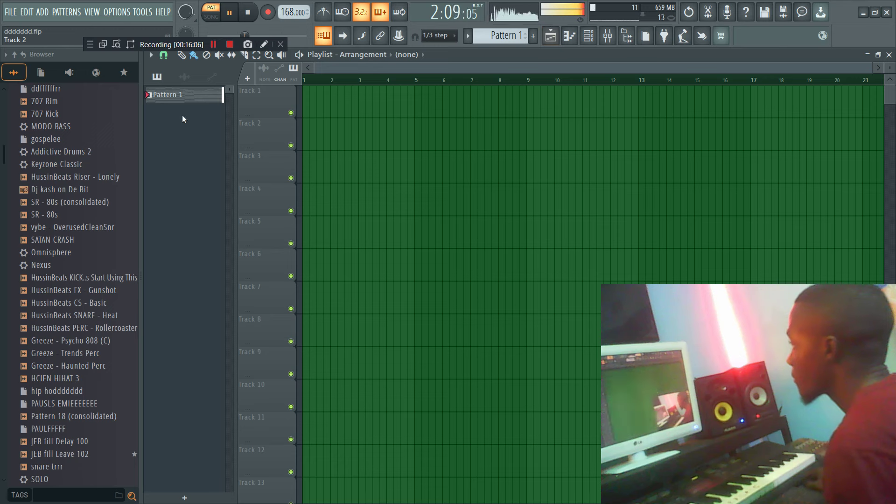
pyautogui.rightClick(158, 87)
pyautogui.click(186, 270)
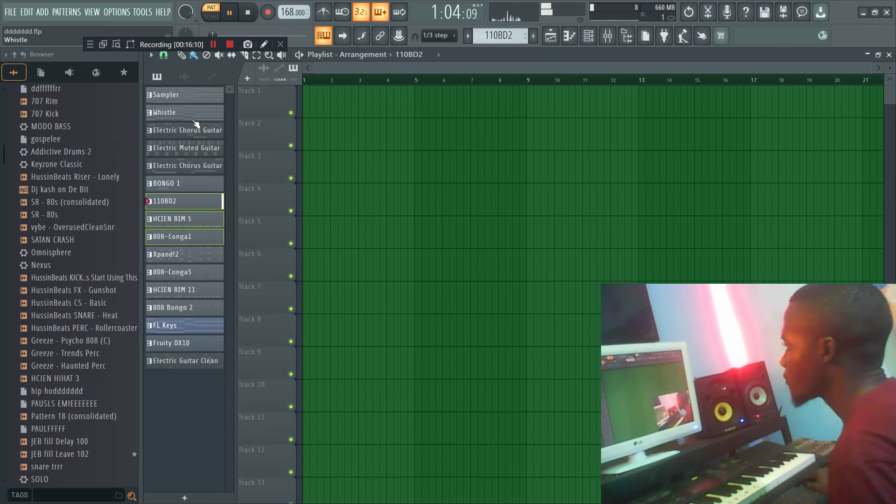
# Place the patterns from Whistle through HCIEN RIM 5 at bar 1 on Tracks 2 to 8 and switch playback to song mode.
pyautogui.keyDown('shift'); pyautogui.click(189, 225); pyautogui.keyUp('shift')
pyautogui.moveTo(208, 132); pyautogui.dragTo(309, 132)
pyautogui.press('l')
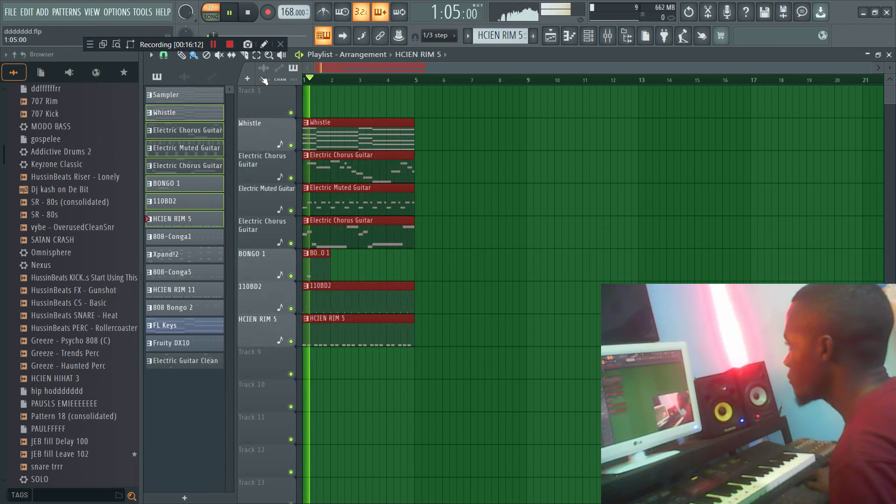
# Select all the playlist clips and duplicate them after the first four bars.
pyautogui.click(441, 142)
pyautogui.rightClick(452, 144)
pyautogui.hotkey('ctrl', 'a')
pyautogui.hotkey('ctrl', 'b')
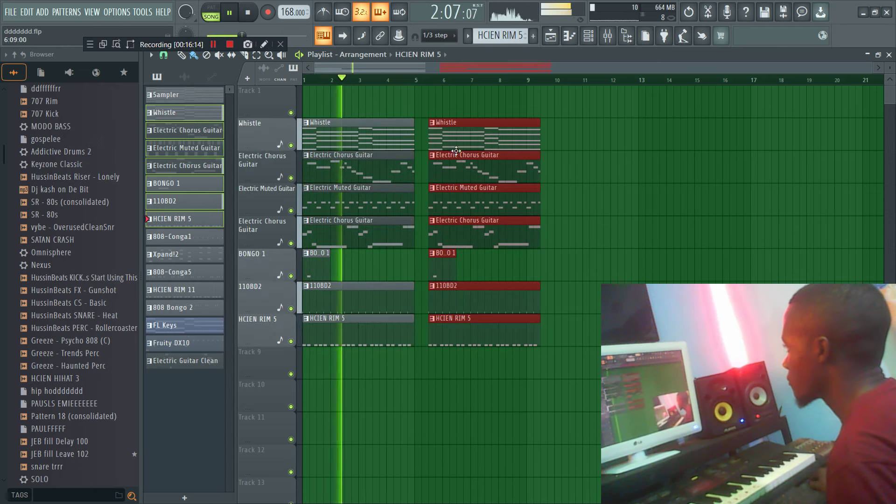
# Align the duplicated playlist clips so they start at bar 5, directly after the first four-bar section.
pyautogui.click(544, 139)
pyautogui.rightClick(574, 148)
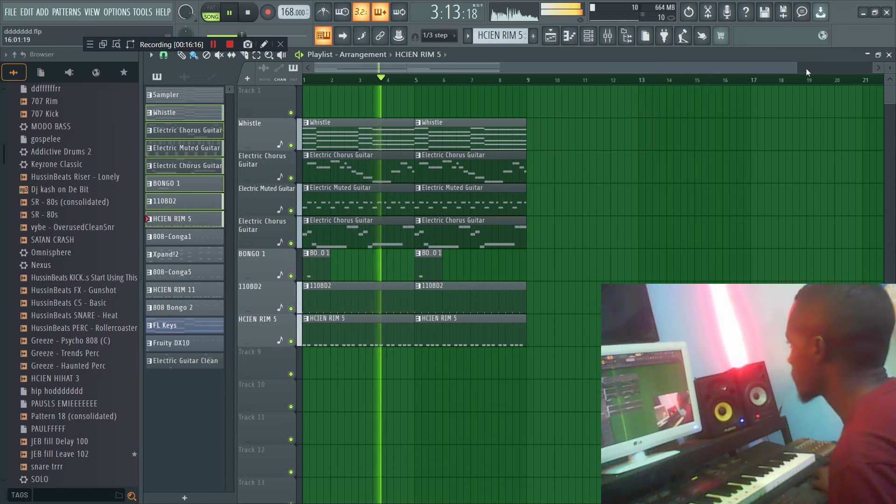
pyautogui.moveTo(797, 68); pyautogui.dragTo(872, 69)
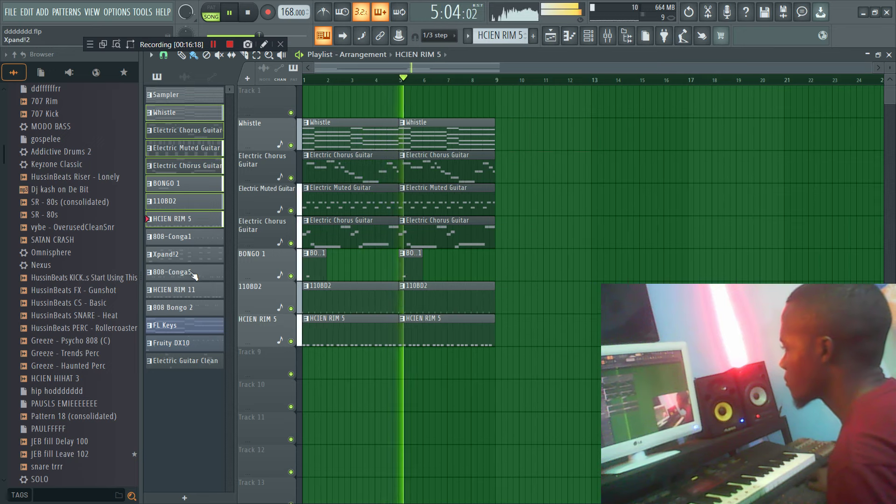
# Place 808-Conga5, HCIEN RIM 11 and 808 Bongo 2 on Tracks 9 to 11 at bar 5, then duplicate bars 5–8 without BONGO 1 to bar 9.
pyautogui.moveTo(192, 279); pyautogui.dragTo(405, 369)
pyautogui.moveTo(498, 444); pyautogui.dragTo(432, 86)
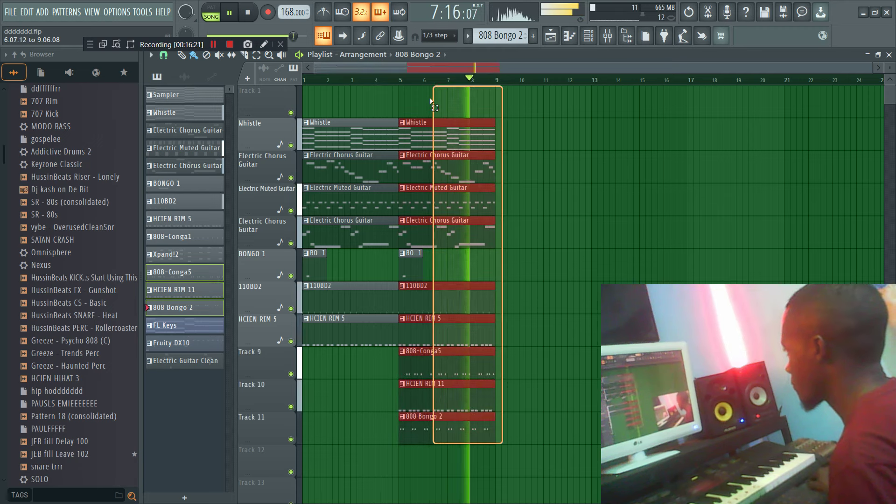
pyautogui.hotkey('ctrl', 'b')
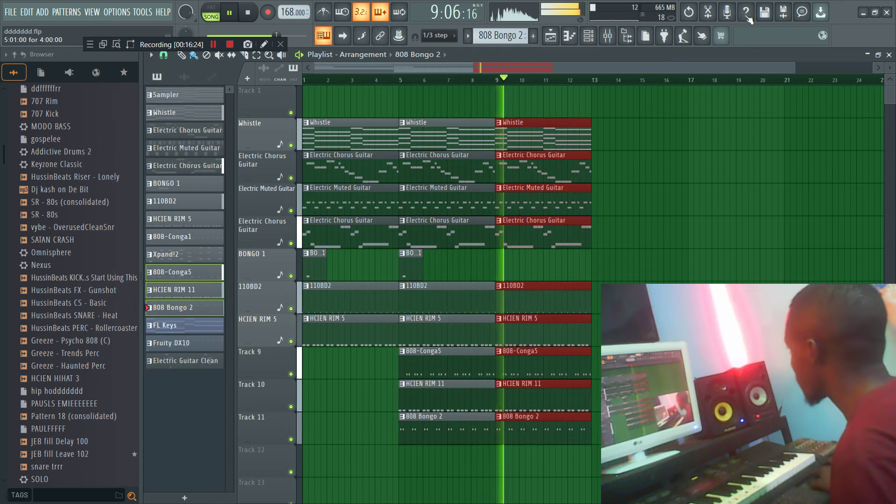
# Place the Fruity DX10 pattern on Track 12 at bar 13 and duplicate the clips from bars 9–12 to bar 13.
pyautogui.moveTo(794, 68); pyautogui.dragTo(872, 68)
pyautogui.scroll(-4, 531, 143)
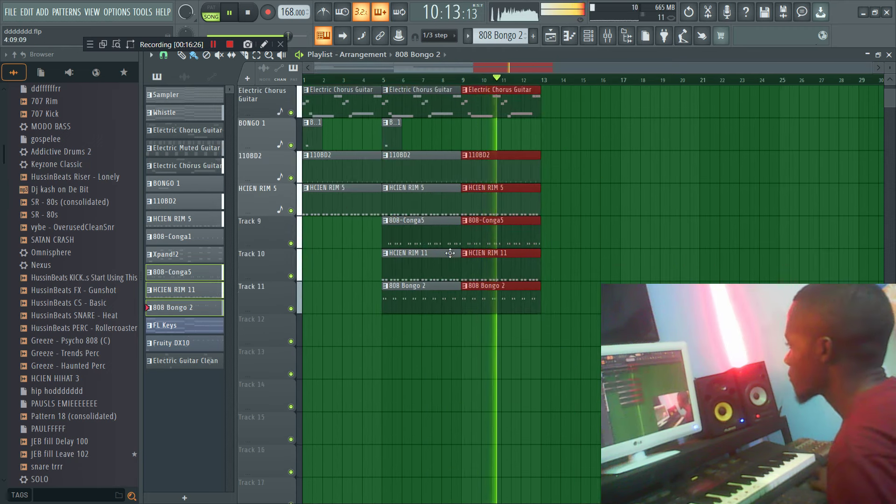
pyautogui.click(184, 344)
pyautogui.click(546, 322)
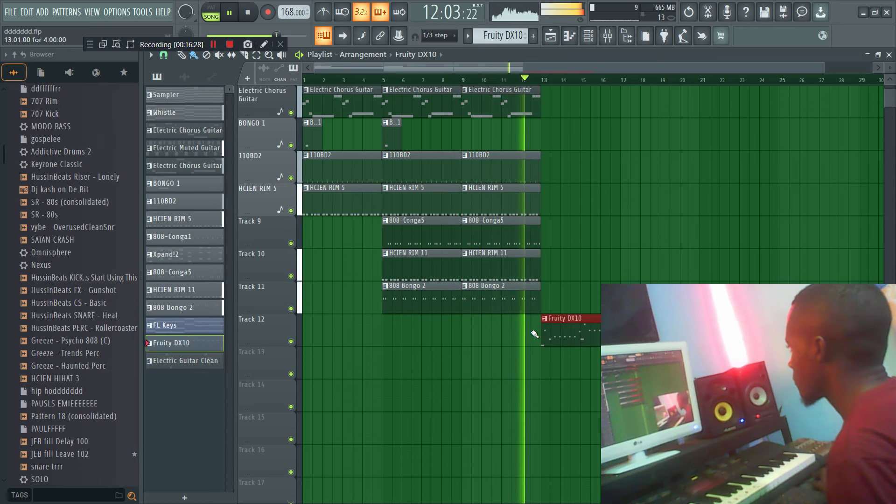
pyautogui.scroll(1, 541, 327)
pyautogui.scroll(3, 607, 186)
pyautogui.hotkey('ctrl', 'b')
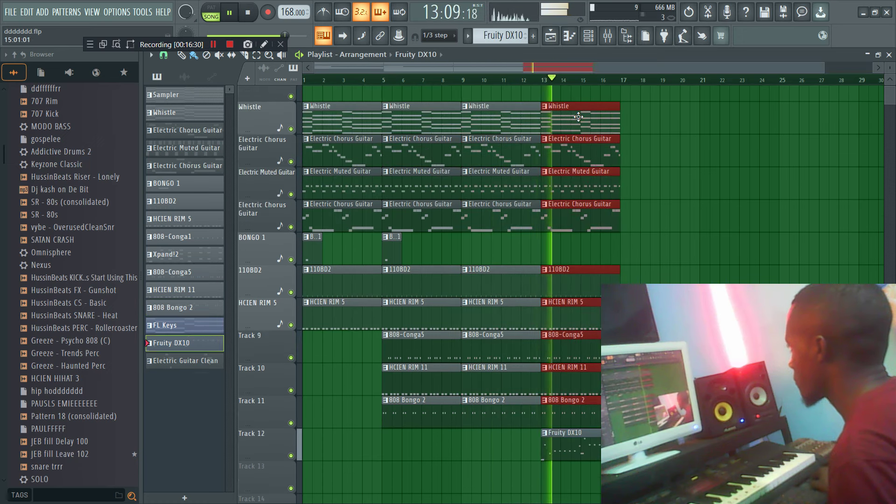
# Duplicate the bars 13–16 section six times, including Fruity DX10, so the arrangement runs up to bar 41.
pyautogui.moveTo(823, 68); pyautogui.dragTo(876, 101)
pyautogui.scroll(-4, 654, 233)
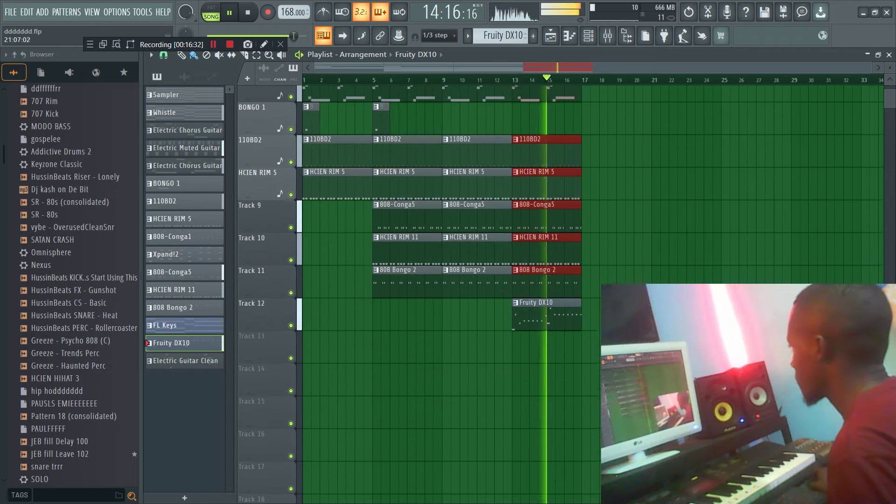
pyautogui.scroll(4, 543, 197)
pyautogui.hotkey('ctrl', 'b')
pyautogui.hotkey('ctrl', 'b')
pyautogui.hotkey('ctrl', 'b')
pyautogui.hotkey('ctrl', 'b')
pyautogui.hotkey('ctrl', 'b')
pyautogui.hotkey('ctrl', 'b')
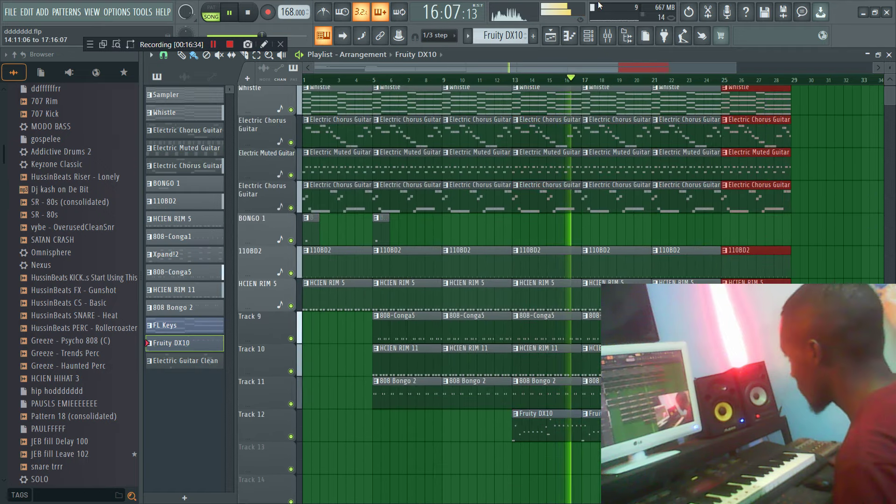
pyautogui.moveTo(610, 74); pyautogui.dragTo(770, 82)
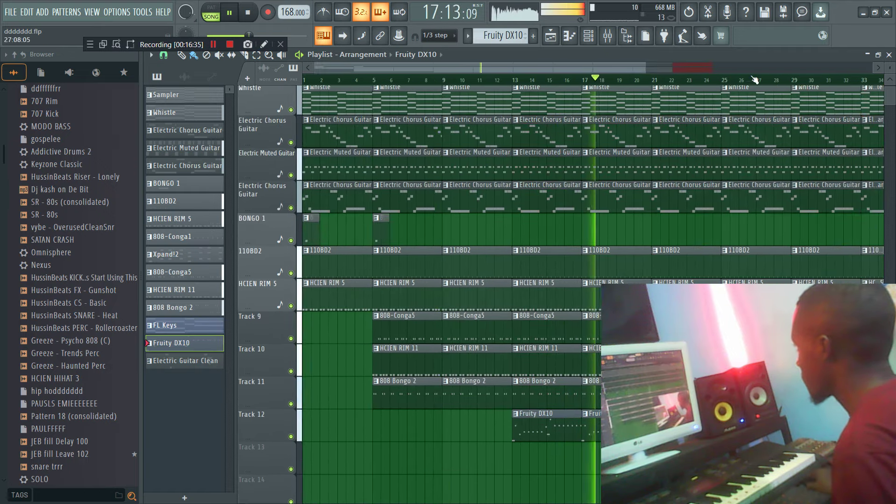
pyautogui.moveTo(643, 68); pyautogui.dragTo(873, 70)
# Place the FL Keys pattern on Track 13 at bar 21 and repeat it through bar 36.
pyautogui.scroll(-4, 593, 171)
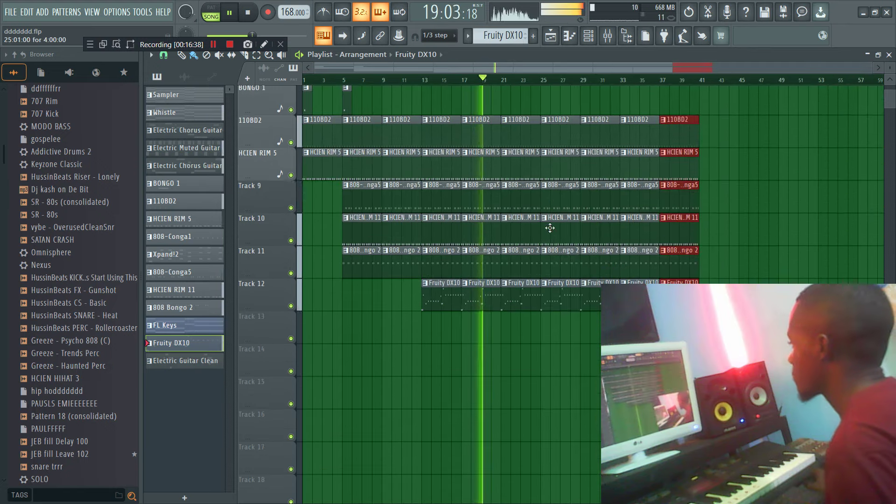
pyautogui.click(168, 326)
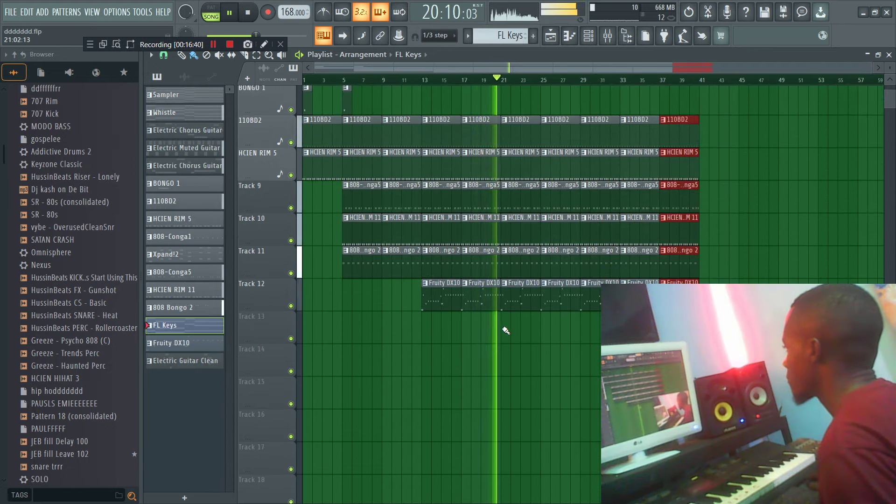
pyautogui.click(505, 329)
pyautogui.moveTo(523, 332)
pyautogui.mouseDown()
pyautogui.moveTo(572, 332)
pyautogui.moveTo(563, 332)
pyautogui.mouseUp()
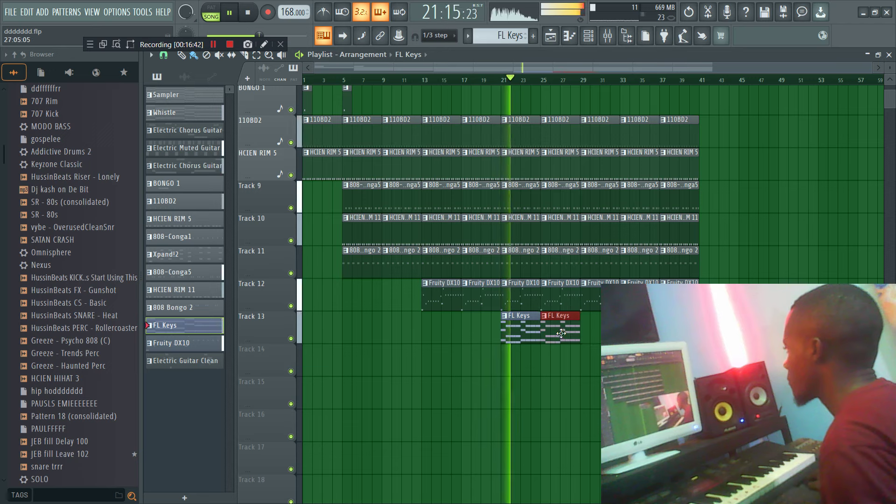
pyautogui.press('F6')
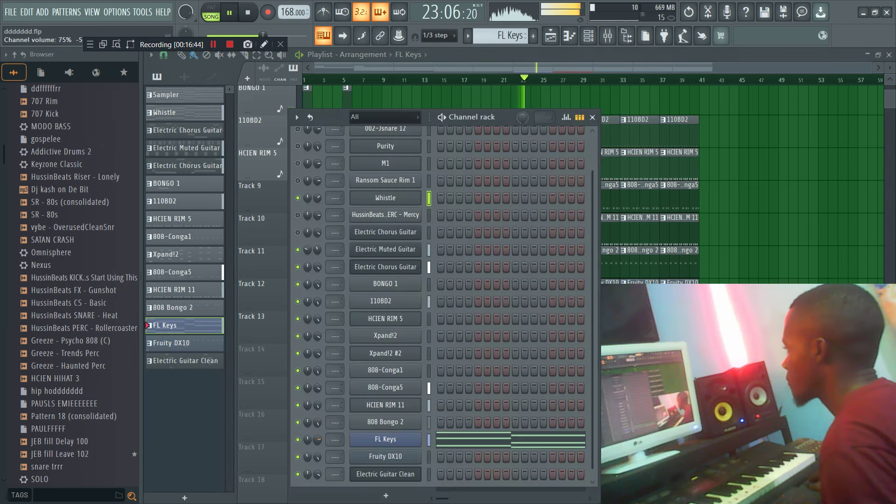
pyautogui.press('F6')
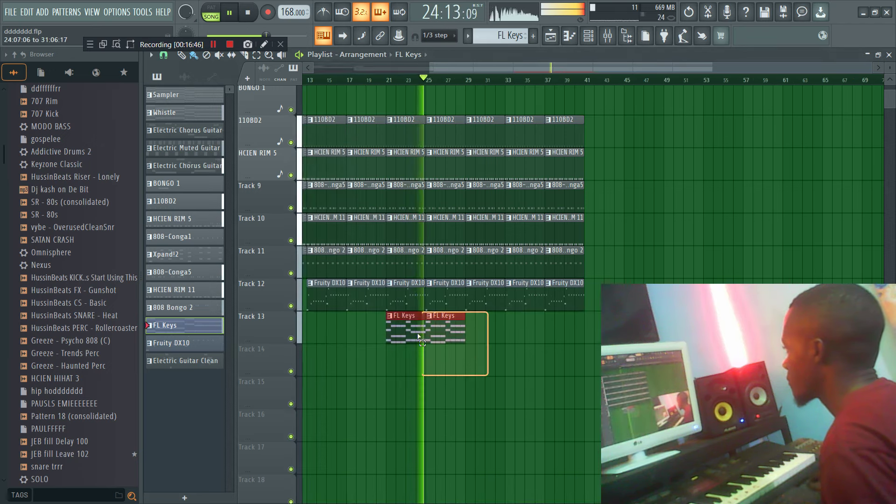
pyautogui.hotkey('ctrl', 'b')
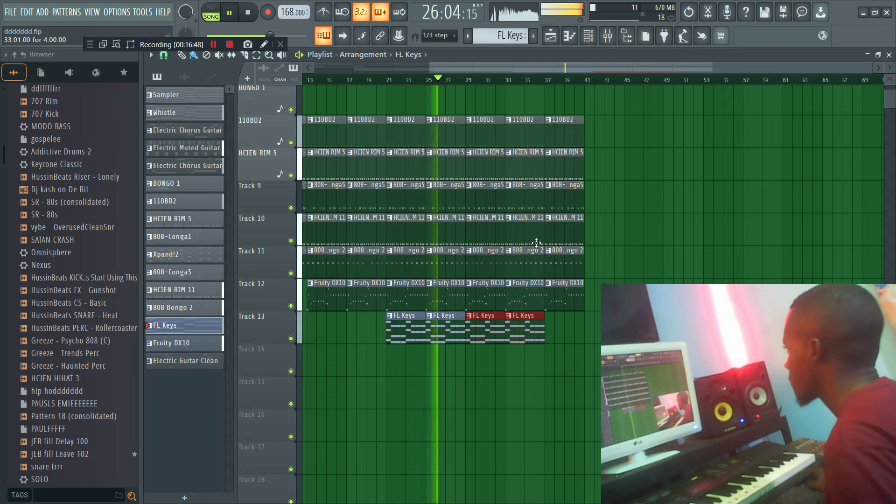
# Delete the clips from bar 33 onward on both Electric Chorus Guitar tracks.
pyautogui.scroll(2, 536, 242)
pyautogui.scroll(2, 537, 242)
pyautogui.rightClick(525, 198)
pyautogui.rightClick(565, 199)
pyautogui.rightClick(526, 132)
pyautogui.rightClick(565, 132)
# Place the first Electric Chorus Guitar pattern on the BONGO 1 track at bar 37, then duplicate the bars 37–40 clips to bar 41.
pyautogui.click(208, 135)
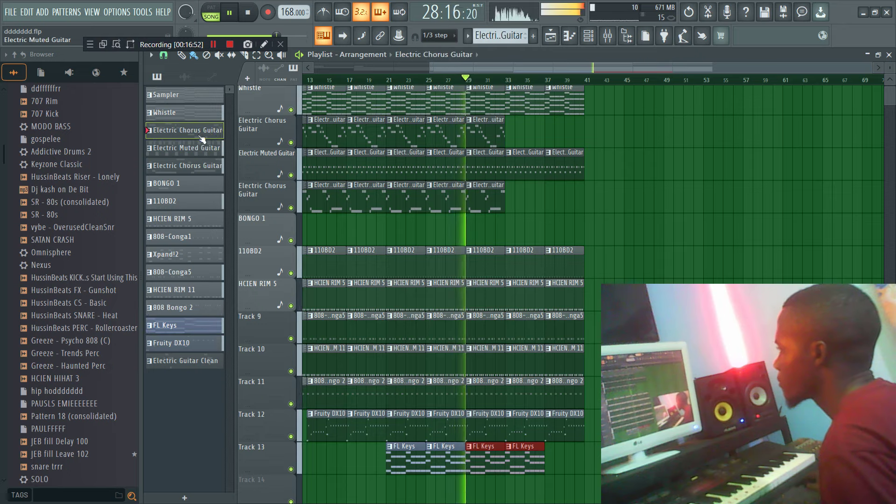
pyautogui.click(515, 223)
pyautogui.moveTo(522, 227); pyautogui.dragTo(562, 227)
pyautogui.moveTo(573, 71); pyautogui.dragTo(654, 77)
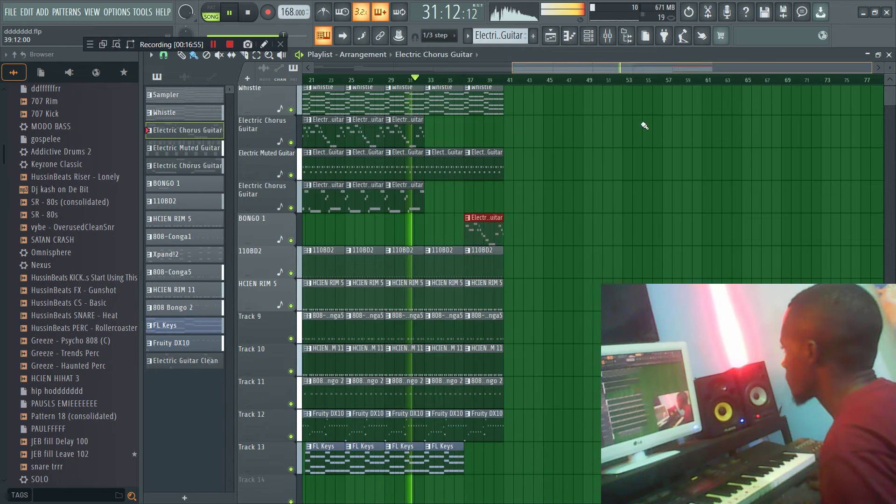
pyautogui.moveTo(536, 455); pyautogui.dragTo(477, 87)
pyautogui.hotkey('ctrl', 'b')
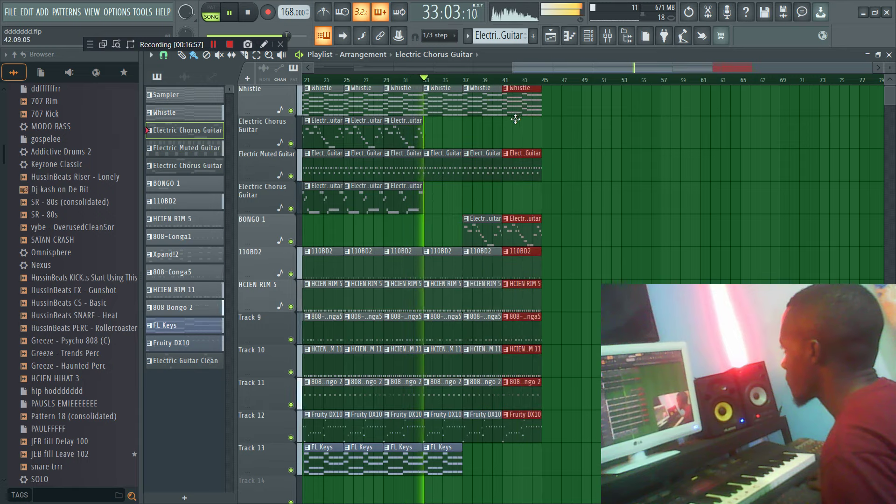
# Extend FL Keys through bar 44 on Track 13 and duplicate the bars 37–44 clips to bar 45.
pyautogui.scroll(-3, 438, 374)
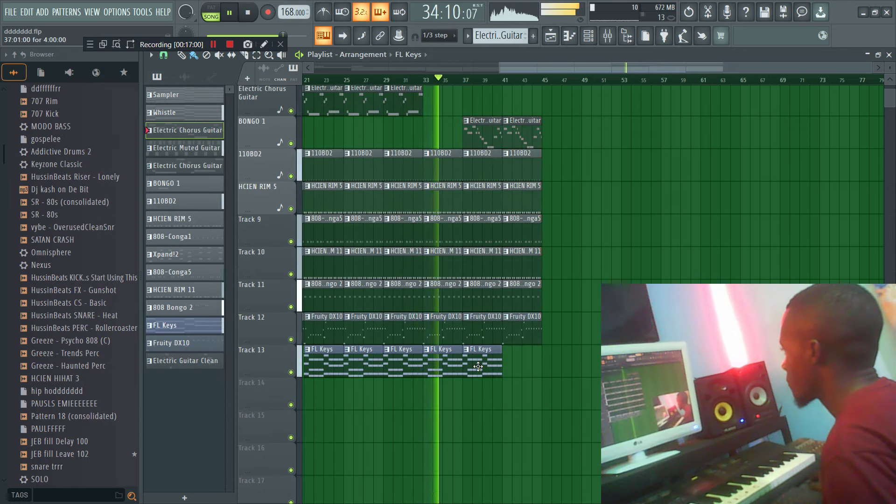
pyautogui.moveTo(553, 405); pyautogui.dragTo(483, 85)
pyautogui.hotkey('ctrl', 'b')
# Unmute the first Electric Chorus Guitar channel in the channel rack and return to the playlist.
pyautogui.click(602, 37)
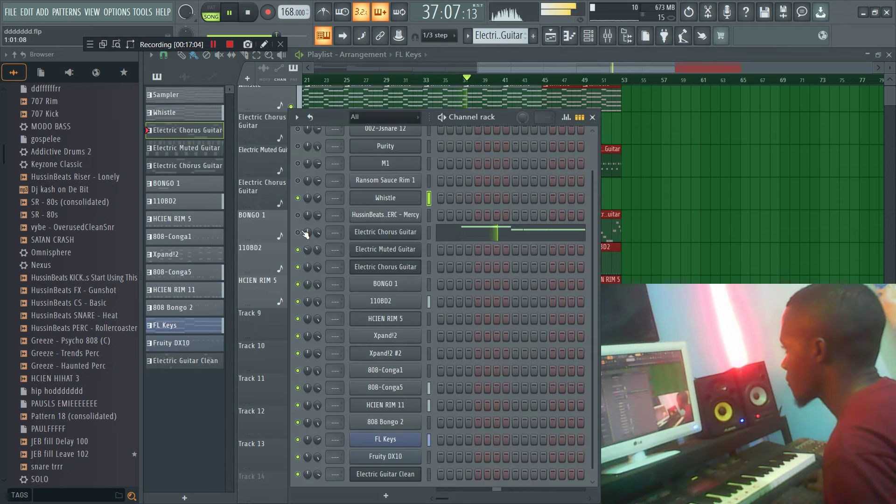
pyautogui.click(688, 148)
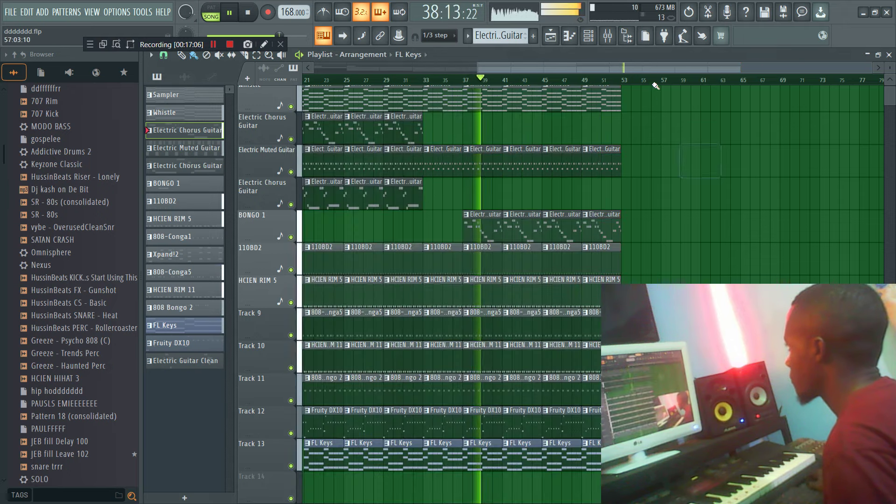
# Select all clips in bars 37–52 and duplicate them to bar 53.
pyautogui.scroll(-3, 810, 110)
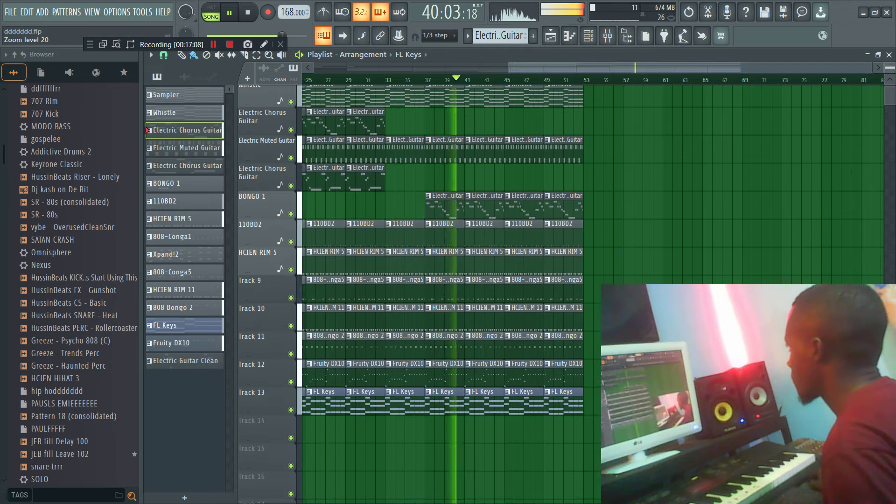
pyautogui.moveTo(599, 310); pyautogui.dragTo(458, 25)
pyautogui.hotkey('ctrl', 'b')
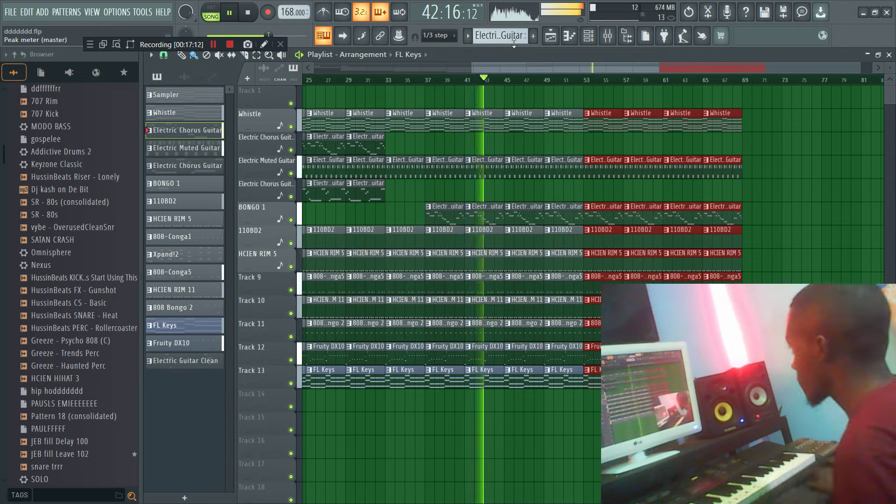
# Select all clips from bar 21 through bar 68 and duplicate them to bar 69.
pyautogui.scroll(-3, 539, 77)
pyautogui.moveTo(536, 70); pyautogui.dragTo(631, 68)
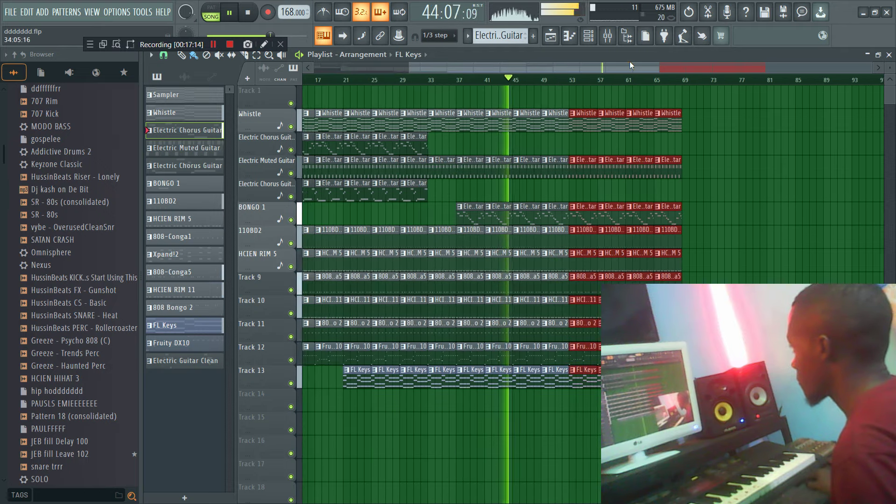
pyautogui.scroll(-3, 698, 140)
pyautogui.moveTo(721, 272); pyautogui.dragTo(351, 4)
pyautogui.hotkey('ctrl', 'b')
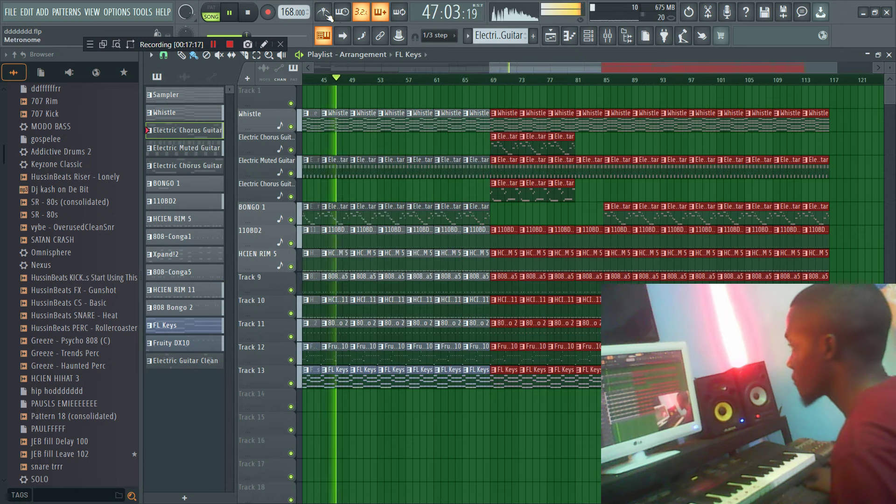
# Place the second Electric Chorus Guitar pattern on Track 14 across bars 69–80 and trim the preceding BONGO 1 and 110BD2 track clips to end at bar 68.
pyautogui.moveTo(680, 71); pyautogui.dragTo(704, 70)
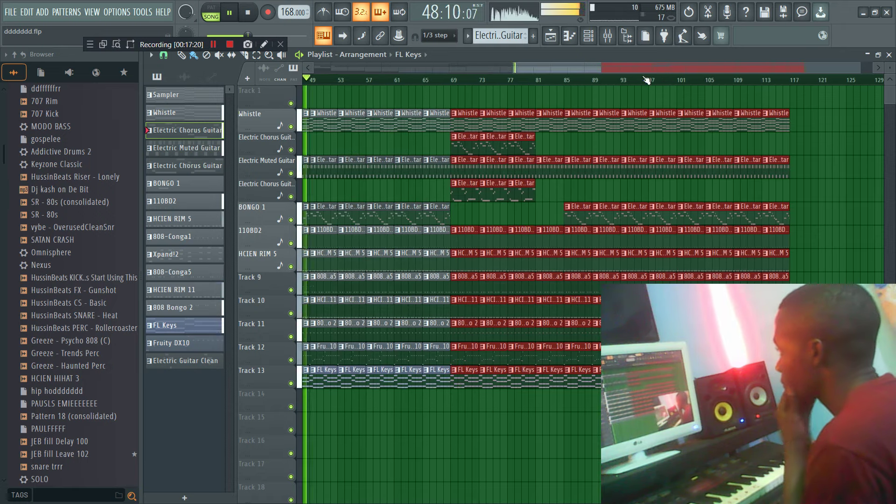
pyautogui.click(200, 166)
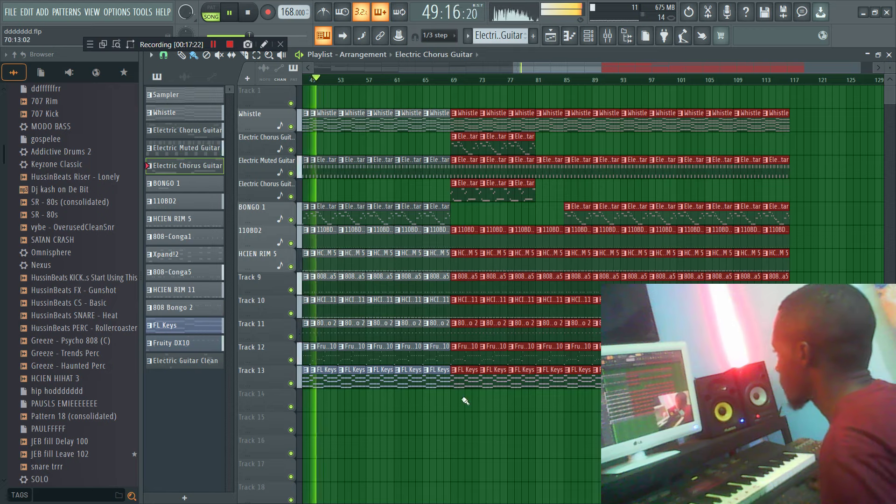
pyautogui.moveTo(460, 402); pyautogui.dragTo(514, 401)
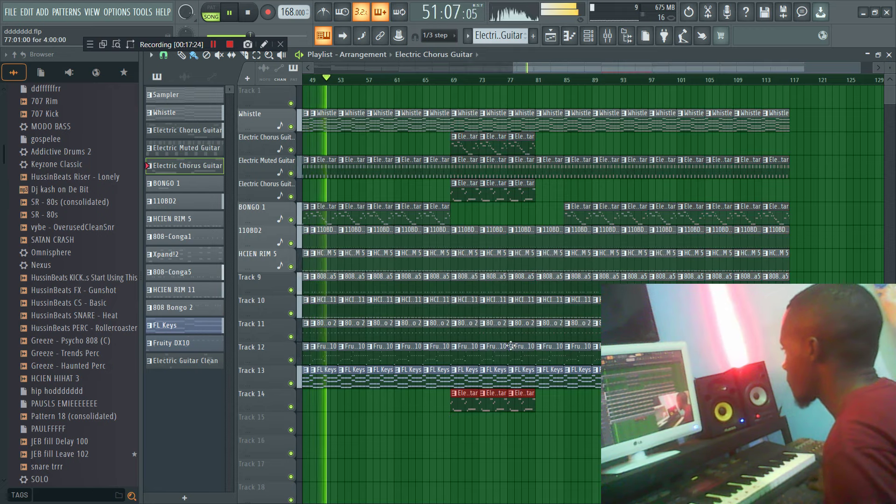
pyautogui.click(433, 80)
pyautogui.moveTo(450, 239); pyautogui.dragTo(444, 215)
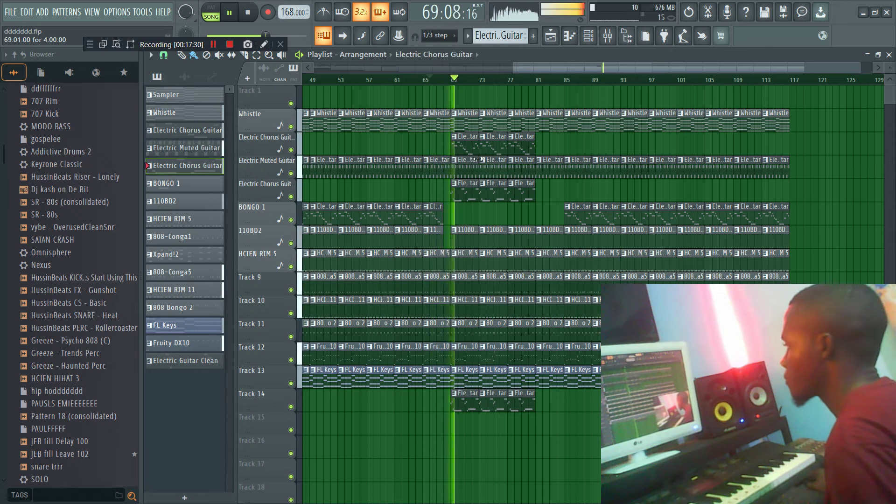
# Delete the upper Electric Chorus Guitar track's clips in bars 69–80 and place Electric Guitar Clean on Track 15 over the same bars.
pyautogui.rightClick(469, 146)
pyautogui.rightClick(513, 148)
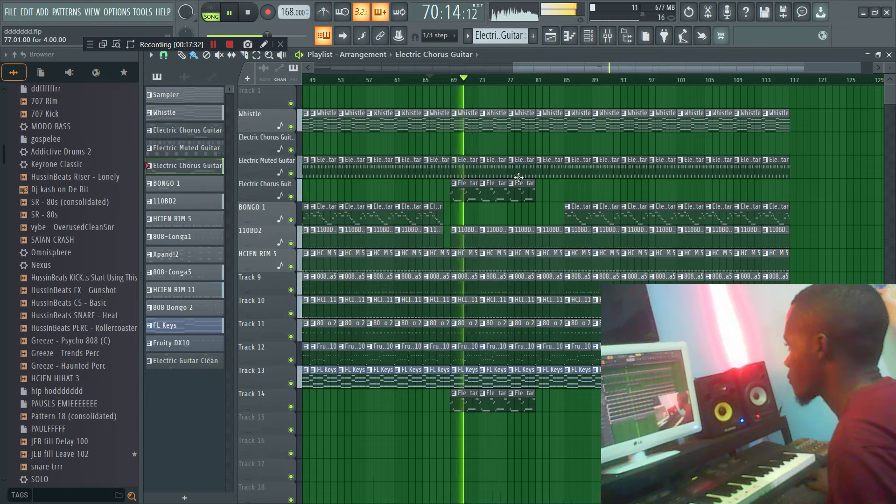
pyautogui.click(212, 368)
pyautogui.moveTo(457, 418); pyautogui.dragTo(528, 417)
# Delete all clips from bar 81 onward and duplicate the bars 69–80 section four times, up to bar 129.
pyautogui.moveTo(605, 72); pyautogui.dragTo(637, 74)
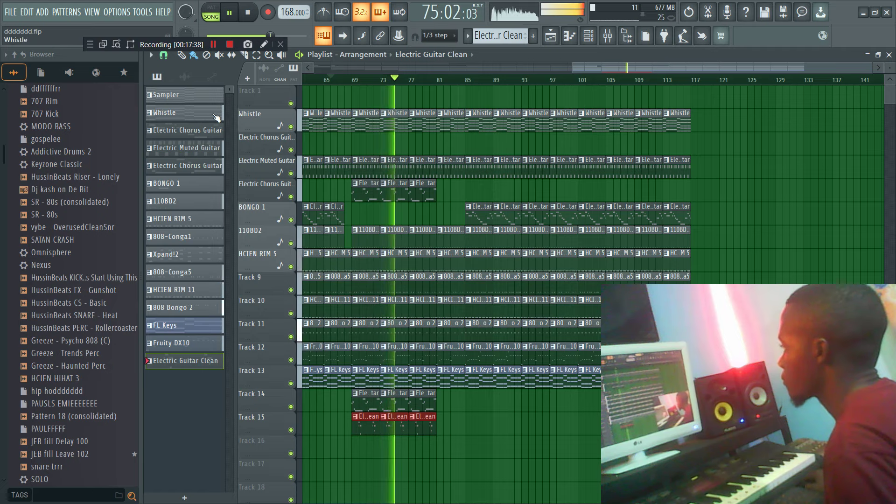
pyautogui.moveTo(444, 411); pyautogui.dragTo(708, 112)
pyautogui.press('Delete')
pyautogui.moveTo(473, 422); pyautogui.dragTo(362, 116)
pyautogui.hotkey('ctrl', 'b')
pyautogui.hotkey('ctrl', 'b')
pyautogui.hotkey('ctrl', 'b')
pyautogui.hotkey('ctrl', 'b')
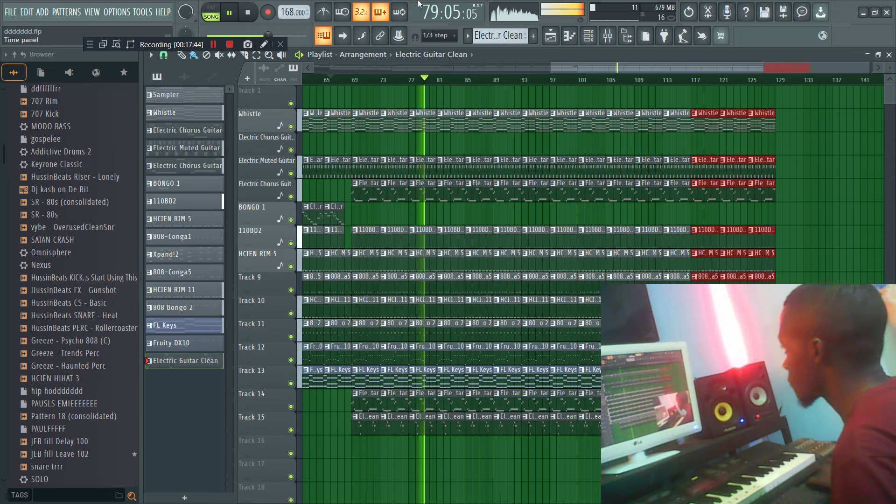
# Place the Xpand!2 pattern on Track 16 across bars 89–108.
pyautogui.moveTo(552, 71); pyautogui.dragTo(315, 71)
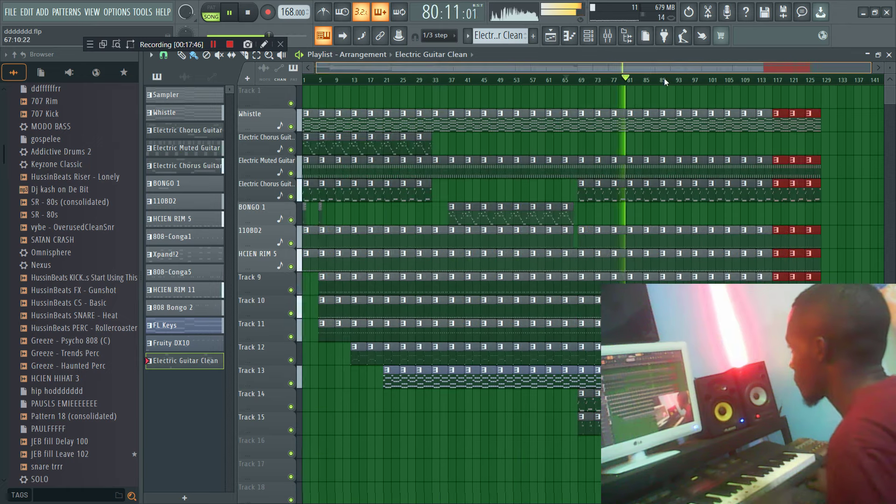
pyautogui.moveTo(663, 71); pyautogui.dragTo(759, 85)
pyautogui.scroll(-2, 384, 194)
pyautogui.click(467, 376)
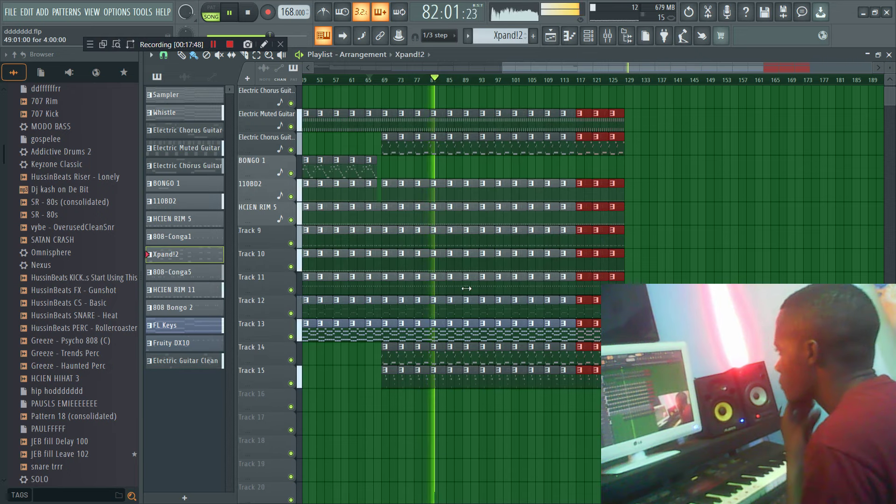
pyautogui.moveTo(467, 396); pyautogui.dragTo(527, 402)
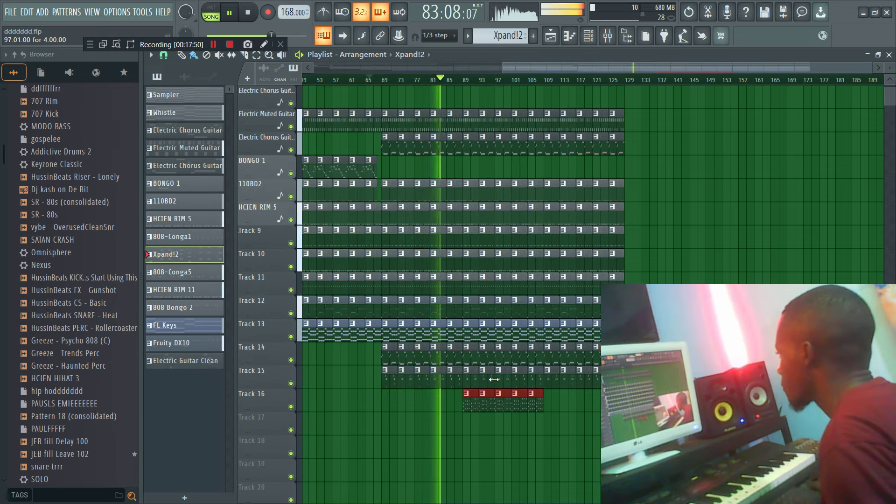
# Delete the Fruity DX10 clips on Track 12 and the FL Keys clips on Track 13 in bars 89–104.
pyautogui.rightClick(467, 304)
pyautogui.rightClick(483, 305)
pyautogui.rightClick(499, 306)
pyautogui.rightClick(515, 308)
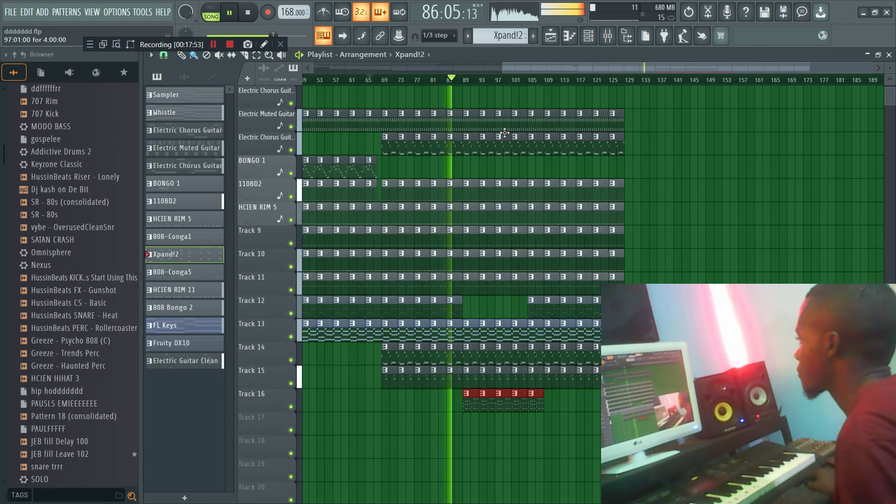
pyautogui.rightClick(470, 333)
pyautogui.rightClick(486, 333)
pyautogui.rightClick(503, 333)
pyautogui.rightClick(518, 333)
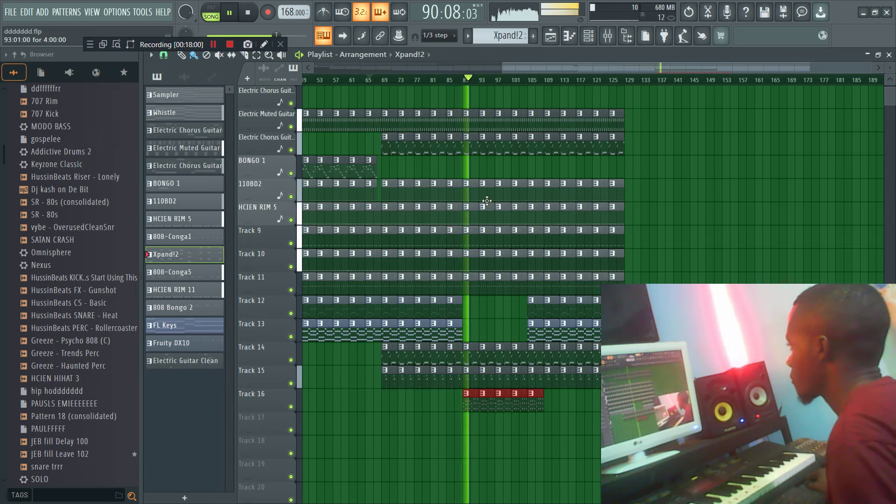
# Delete the clips on the Electric Muted Guitar track in bars 89–104.
pyautogui.rightClick(473, 129)
pyautogui.rightClick(487, 127)
pyautogui.rightClick(502, 125)
pyautogui.rightClick(516, 123)
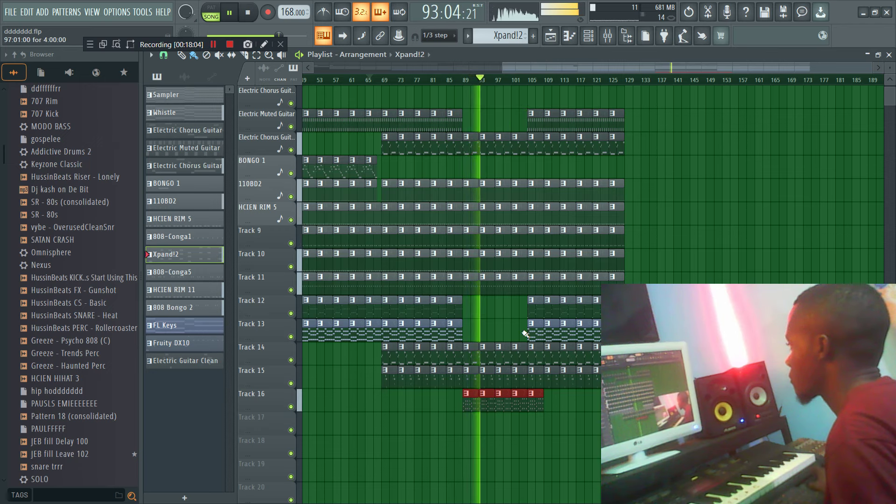
# Delete the Xpand!2 clips from Track 16.
pyautogui.rightClick(536, 402)
pyautogui.rightClick(520, 401)
pyautogui.rightClick(504, 400)
pyautogui.rightClick(488, 400)
pyautogui.rightClick(472, 399)
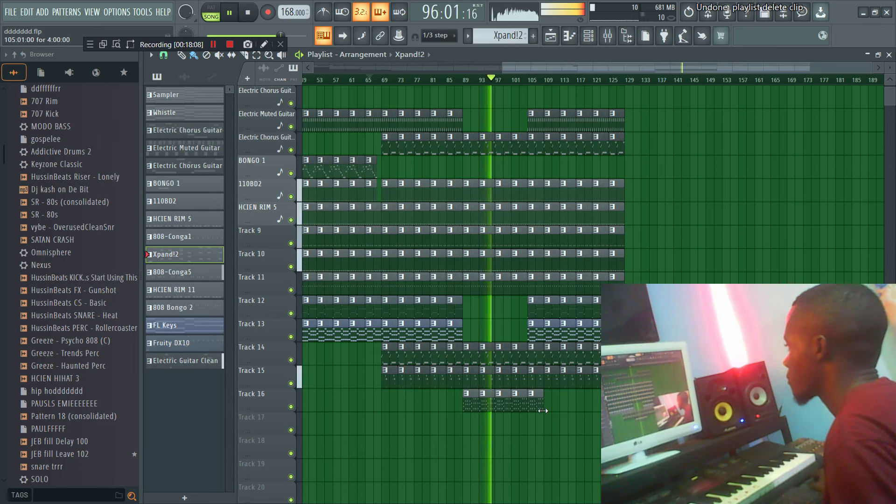
# Delete the clips on the Whistle track in bars 89–104.
pyautogui.moveTo(543, 67); pyautogui.dragTo(615, 73)
pyautogui.scroll(2, 593, 134)
pyautogui.rightClick(394, 112)
pyautogui.rightClick(407, 117)
pyautogui.rightClick(423, 123)
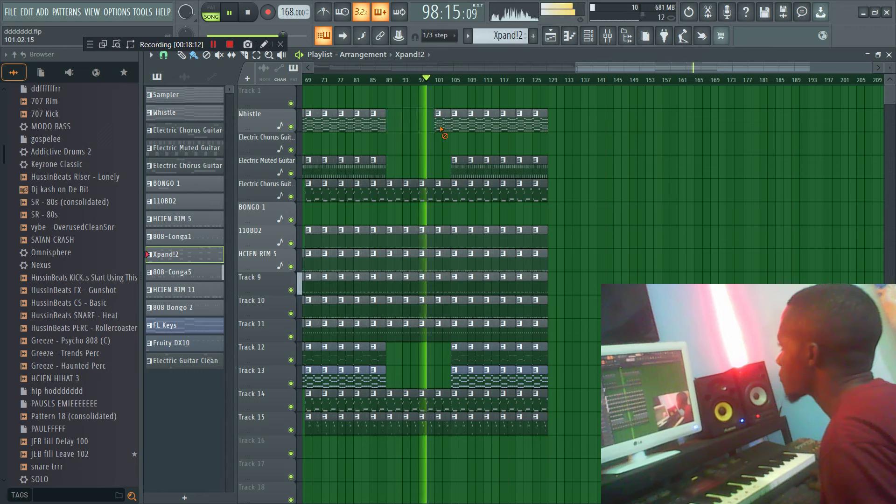
# Try deleting the Electric Guitar Clean clips on Track 15 in bars 105–128, and undo the removal.
pyautogui.scroll(-3, 476, 172)
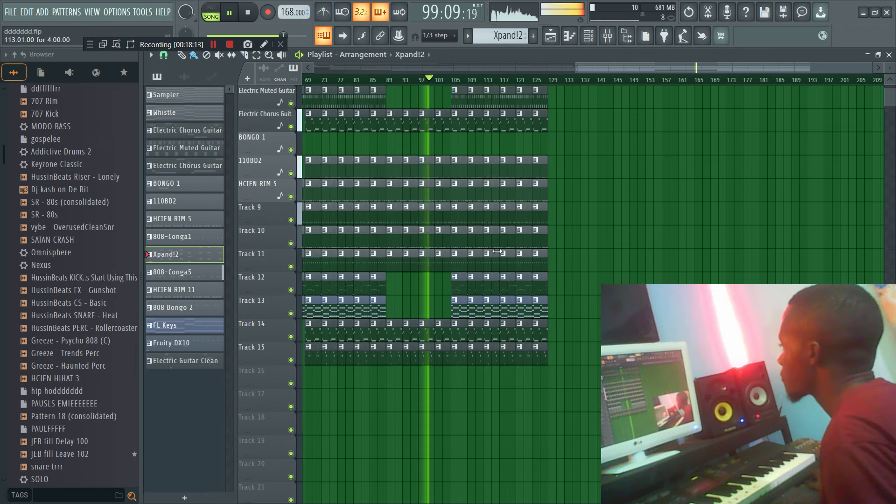
pyautogui.rightClick(455, 357)
pyautogui.rightClick(504, 357)
pyautogui.rightClick(488, 359)
pyautogui.rightClick(476, 360)
pyautogui.rightClick(523, 359)
pyautogui.rightClick(539, 358)
pyautogui.scroll(3, 549, 226)
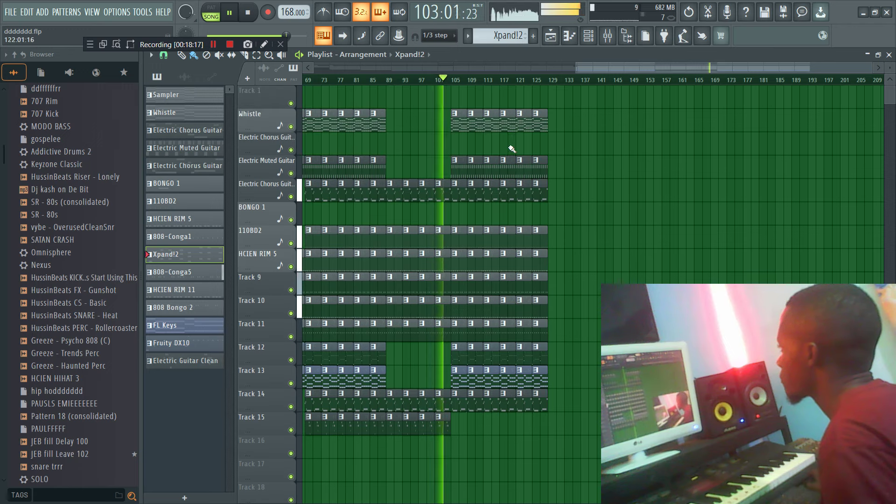
pyautogui.hotkey('ctrl', 'z')
# Delete the remaining Whistle track clips in bars 105–128.
pyautogui.rightClick(537, 121)
pyautogui.rightClick(523, 121)
pyautogui.rightClick(507, 122)
pyautogui.rightClick(491, 123)
pyautogui.rightClick(476, 122)
pyautogui.rightClick(459, 122)
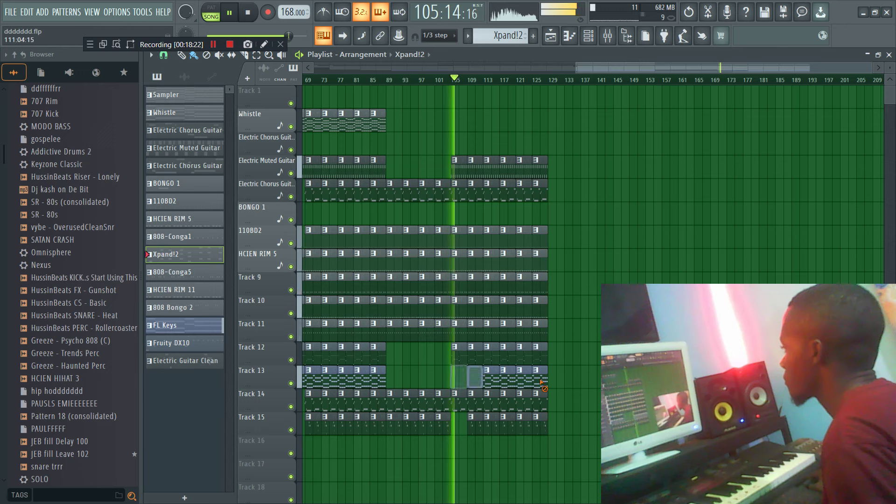
# Delete the Track 13 clips in bars 105–128 and the Electric Guitar Clean clips on Track 15 in bars 105–112.
pyautogui.rightClick(518, 385)
pyautogui.rightClick(538, 379)
pyautogui.rightClick(506, 379)
pyautogui.rightClick(491, 379)
pyautogui.rightClick(476, 379)
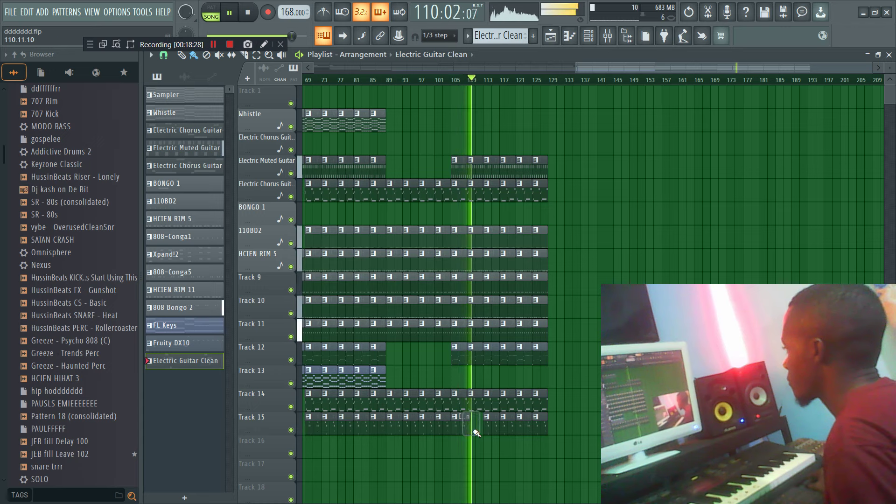
pyautogui.rightClick(466, 429)
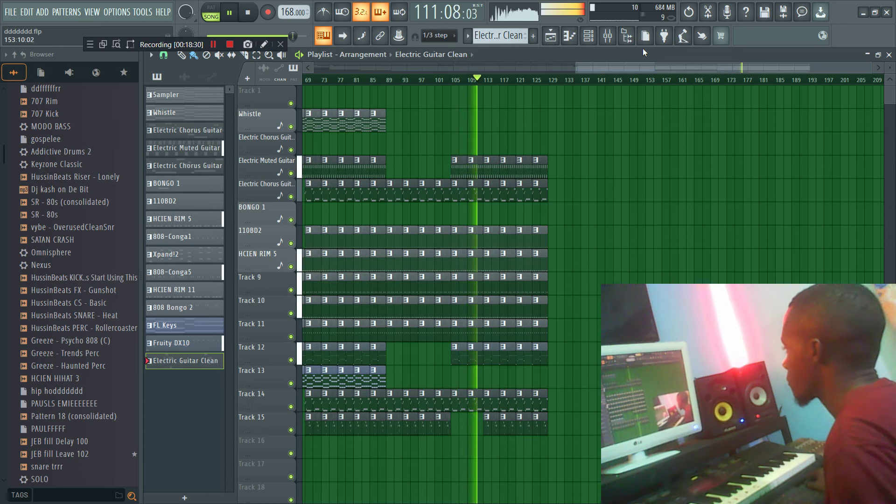
# Copy all clips from bars 33–128 to bar 129 and add an Electric Chorus Guitar clip at bar 129 on the BONGO 1 track.
pyautogui.moveTo(578, 73); pyautogui.dragTo(316, 70)
pyautogui.moveTo(607, 70); pyautogui.dragTo(694, 76)
pyautogui.scroll(-6, 620, 274)
pyautogui.moveTo(598, 299); pyautogui.dragTo(399, 42)
pyautogui.moveTo(395, 167); pyautogui.dragTo(816, 163)
pyautogui.moveTo(655, 71); pyautogui.dragTo(828, 84)
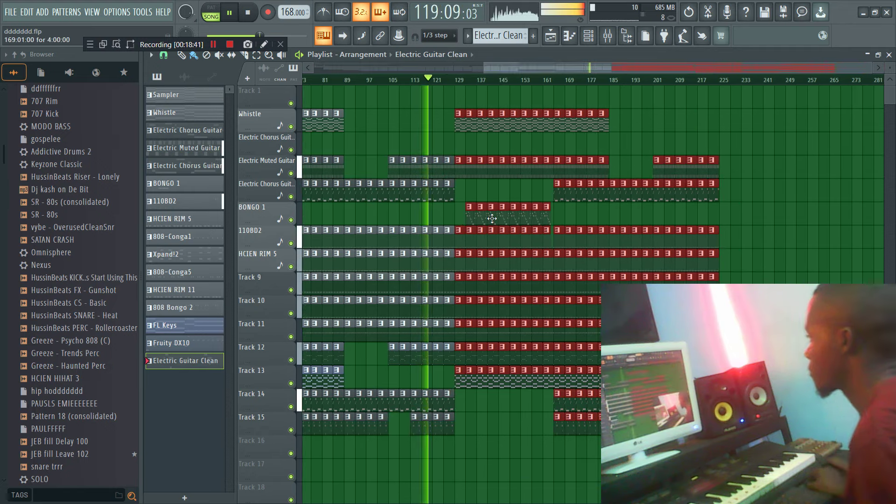
pyautogui.click(474, 200)
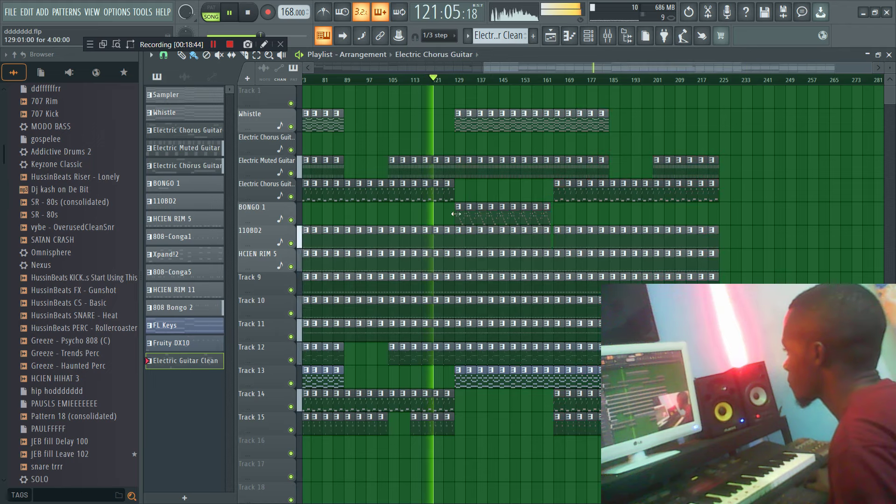
# Delete the bars 125–128 clips on the Electric Muted Guitar, lower Electric Chorus Guitar, Track 12, Track 14 and Track 15 tracks, and save the project.
pyautogui.rightClick(450, 394)
pyautogui.click(420, 459)
pyautogui.rightClick(451, 423)
pyautogui.rightClick(450, 405)
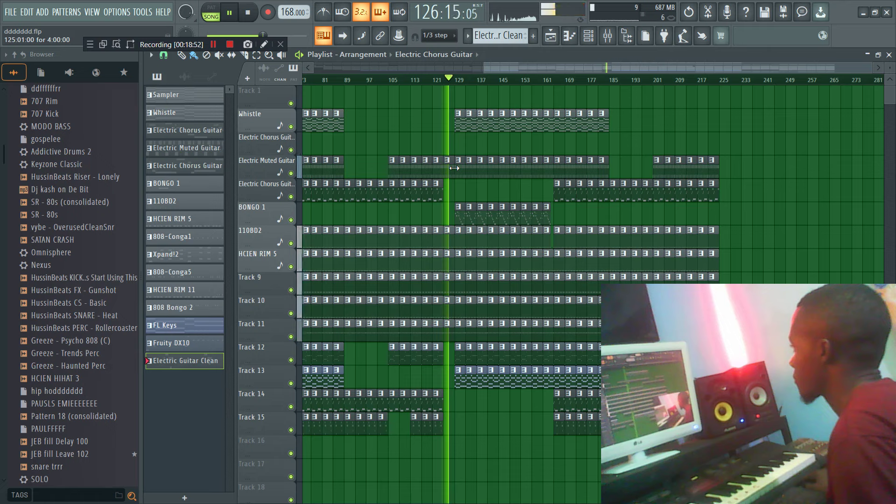
pyautogui.rightClick(485, 147)
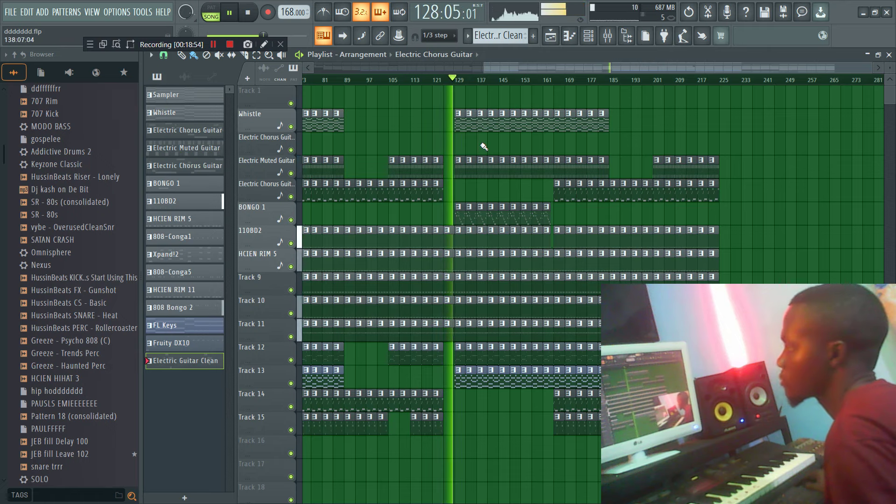
pyautogui.hotkey('ctrl', 's')
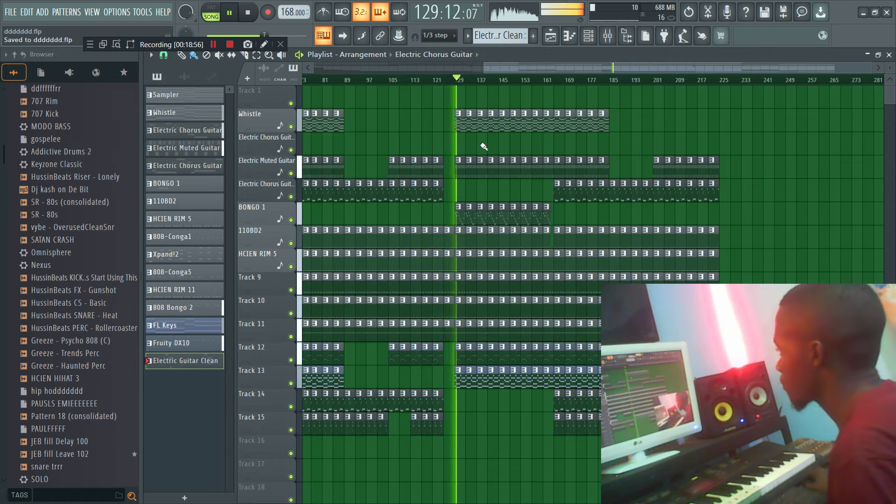
# Select and delete all clips from bar 165 onward.
pyautogui.moveTo(484, 68); pyautogui.dragTo(316, 70)
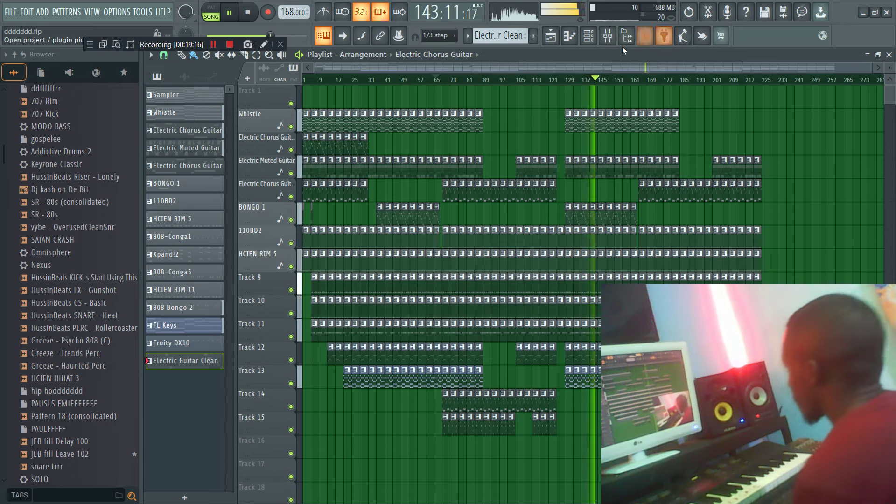
pyautogui.moveTo(617, 68); pyautogui.dragTo(786, 70)
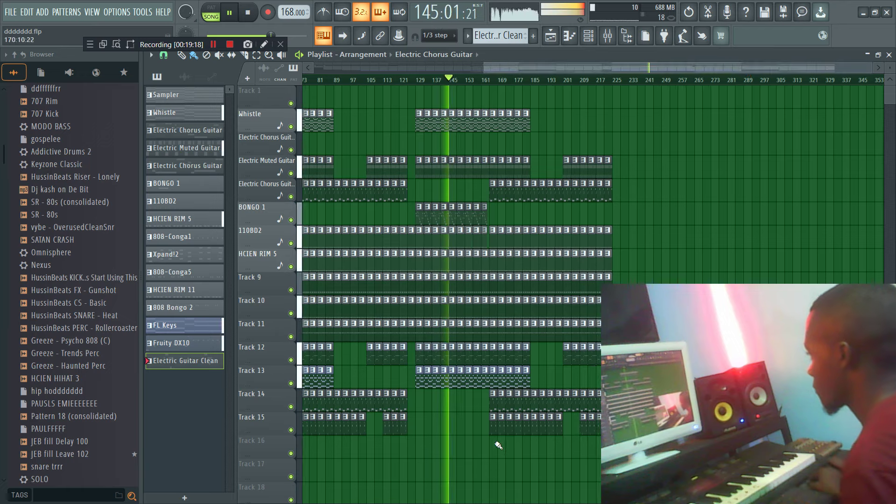
pyautogui.moveTo(492, 444); pyautogui.dragTo(633, 12)
pyautogui.press('Delete')
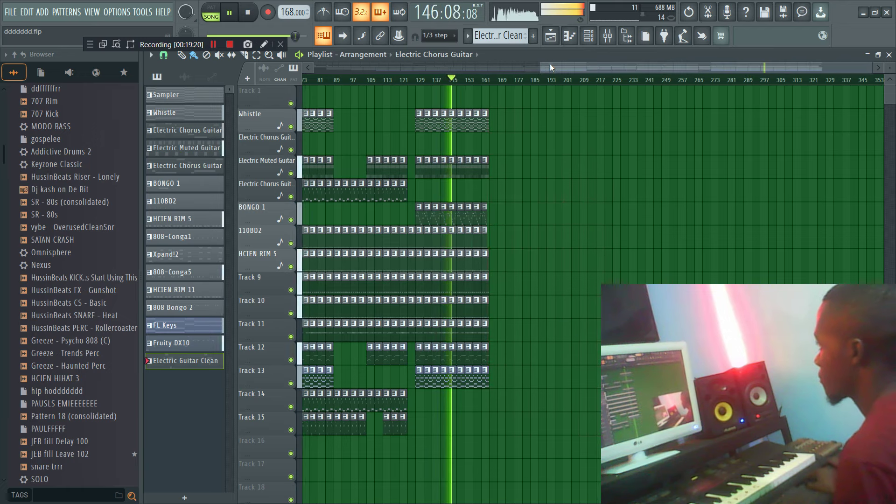
# Select every pattern from Sampler to Electric Guitar Clean, assign them random colors, and save the project.
pyautogui.moveTo(542, 65); pyautogui.dragTo(315, 67)
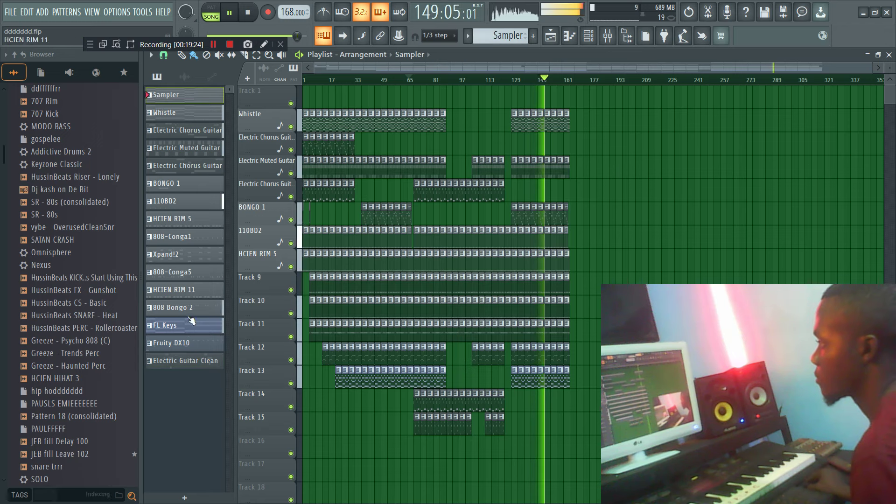
pyautogui.rightClick(183, 254)
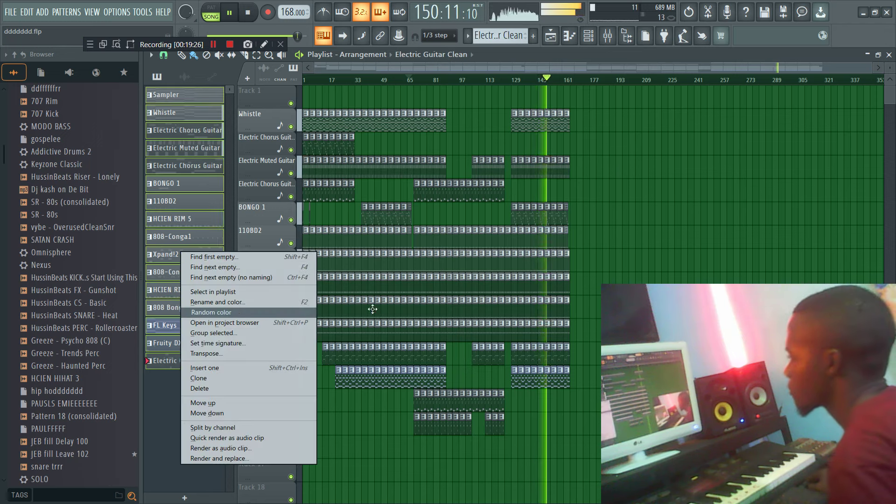
pyautogui.click(247, 311)
pyautogui.hotkey('ctrl', 's')
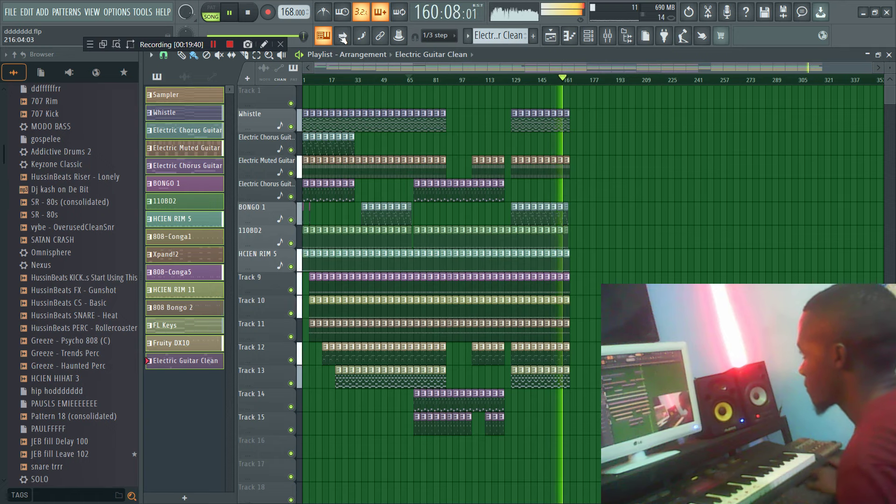
# Duplicate all clips in bars 145–164 to bar 165, clear the selection, and save the project.
pyautogui.moveTo(572, 391); pyautogui.dragTo(542, 101)
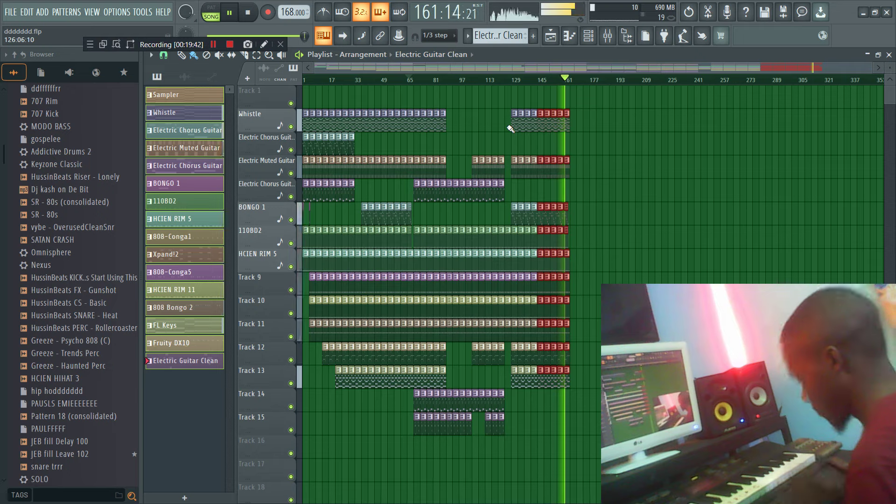
pyautogui.hotkey('ctrl', 'b')
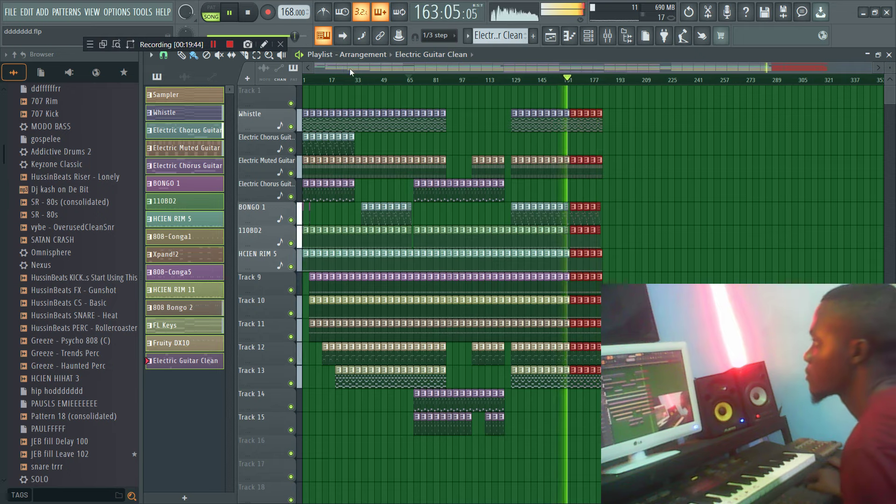
pyautogui.moveTo(351, 70); pyautogui.dragTo(442, 65)
pyautogui.click(660, 166)
pyautogui.hotkey('ctrl', 's')
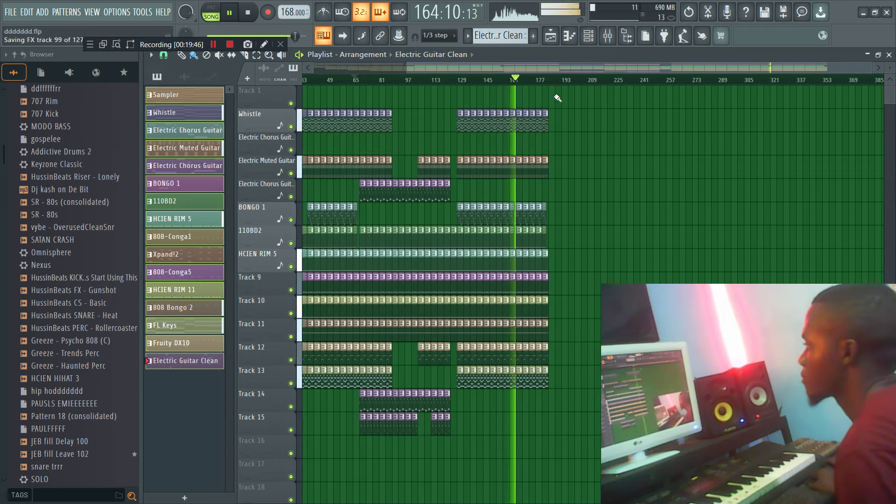